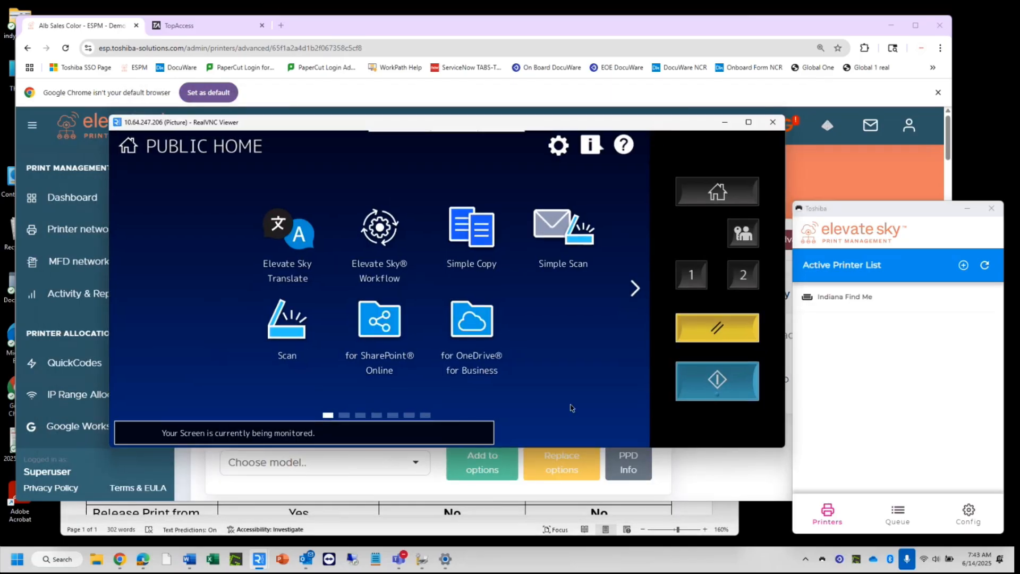
# Minimize the RealVNC remote device panel to reveal the Elevate Sky web console.
pyautogui.click(726, 123)
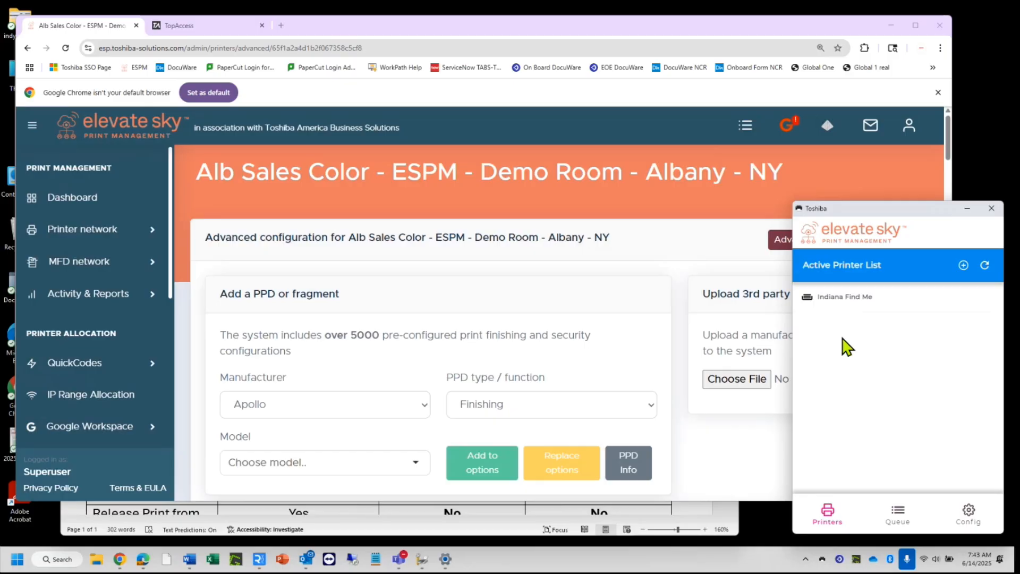
# Put away the client popup, show the Printer network Tree view, and maximize Chrome.
pyautogui.click(967, 211)
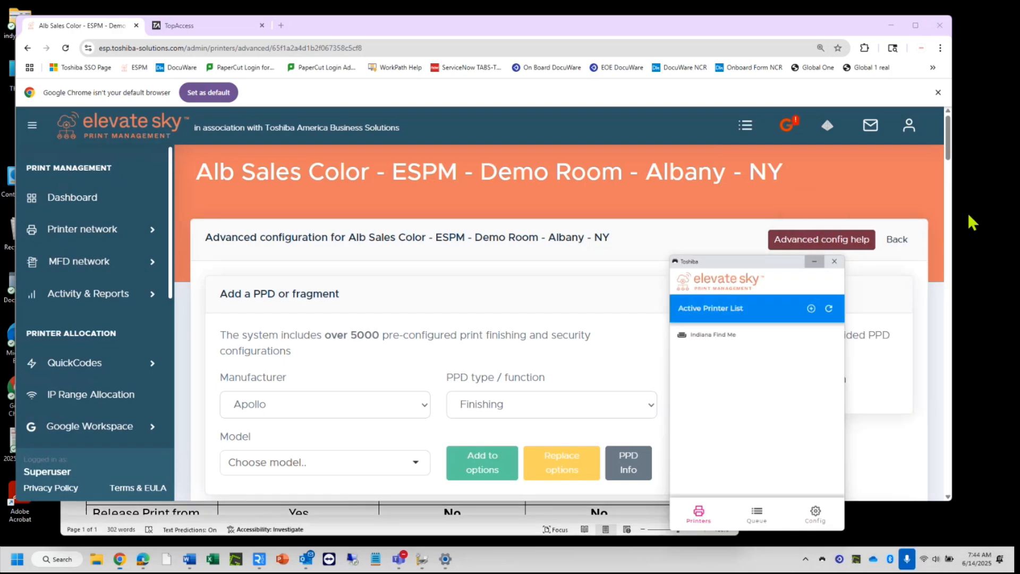
pyautogui.click(91, 229)
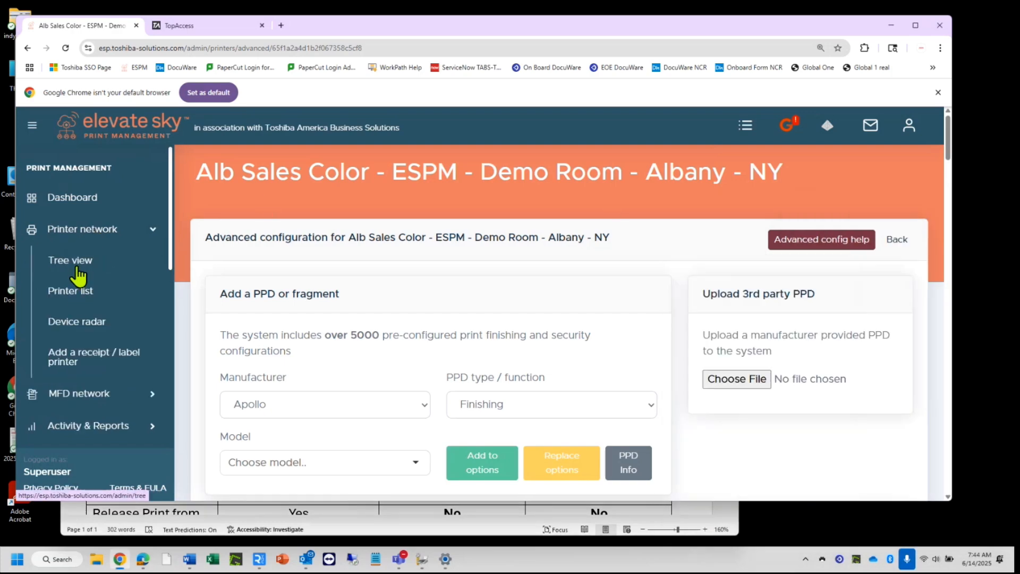
pyautogui.click(75, 266)
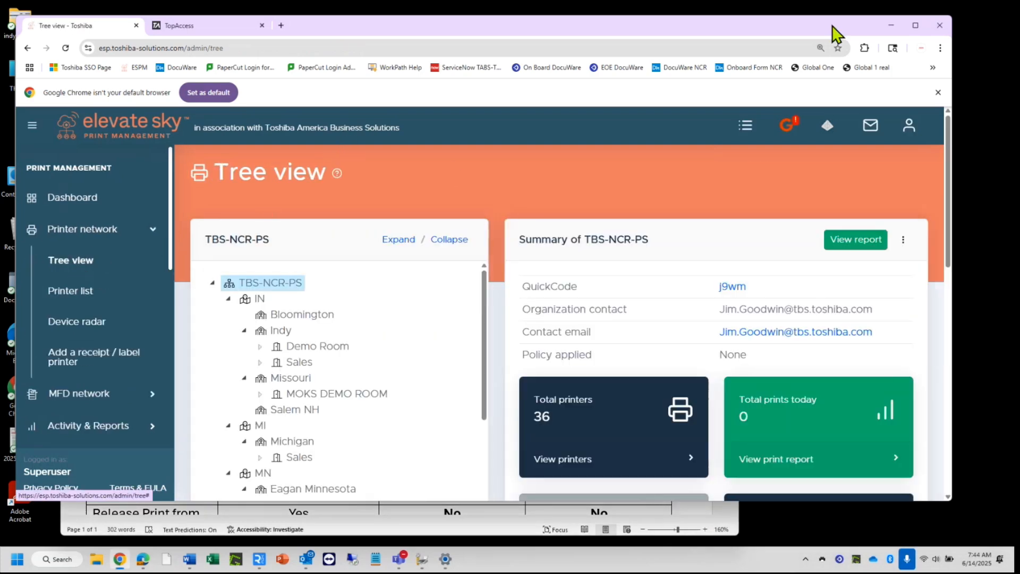
pyautogui.click(915, 26)
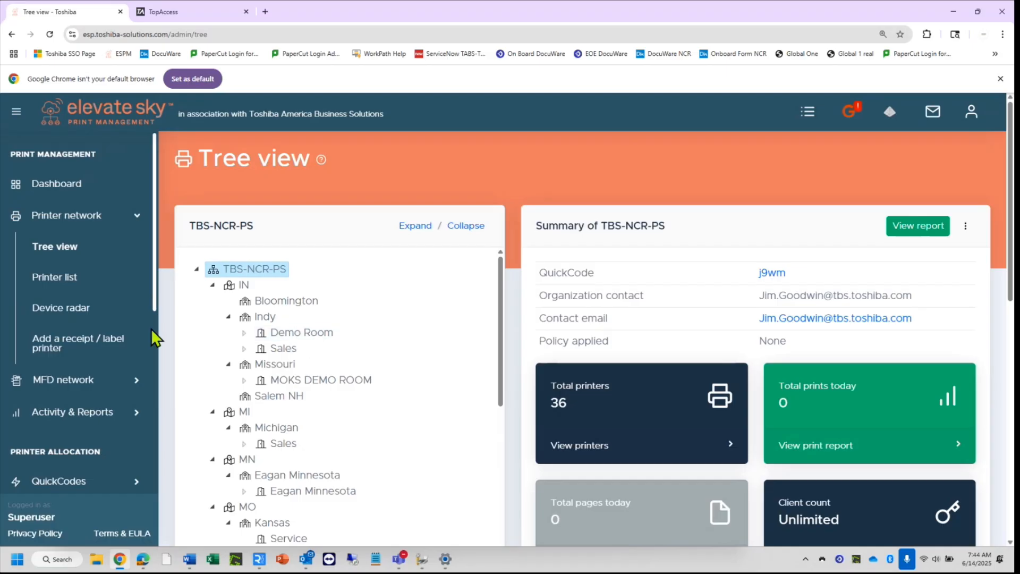
# Expand the Support and FAQ links in the sidebar.
pyautogui.scroll(-4, 106, 402)
pyautogui.scroll(-3, 107, 402)
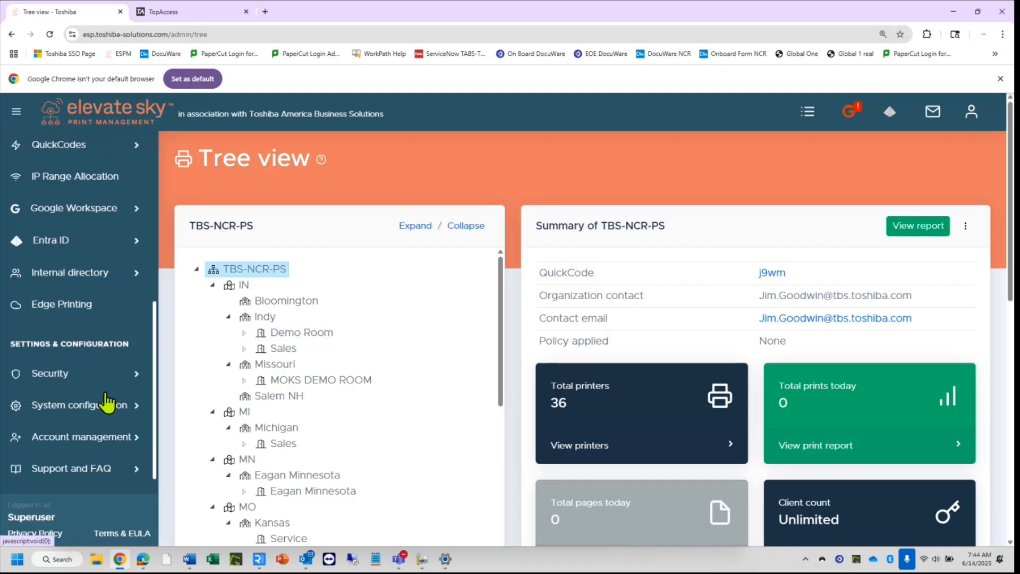
pyautogui.click(101, 451)
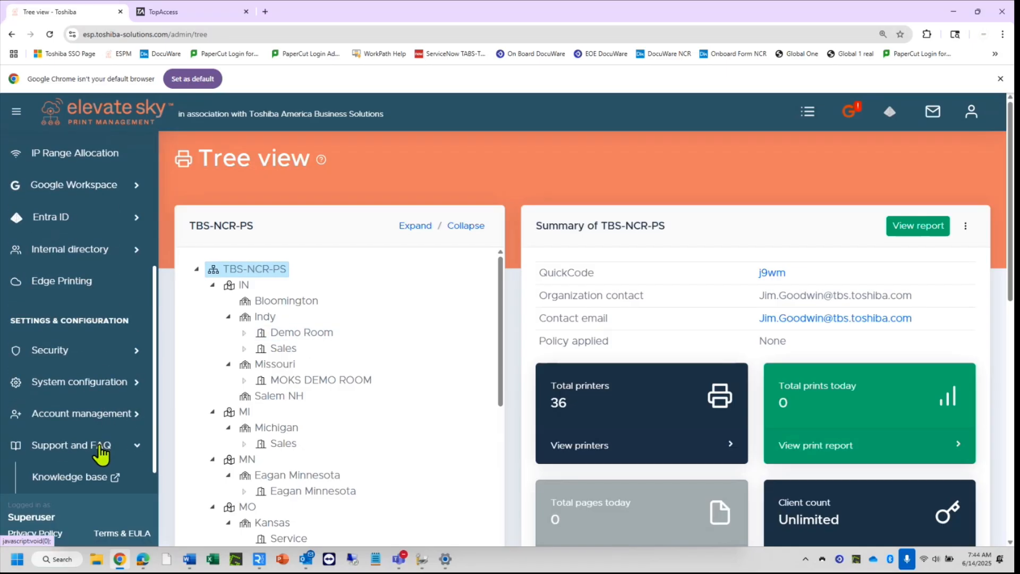
pyautogui.scroll(-1, 102, 456)
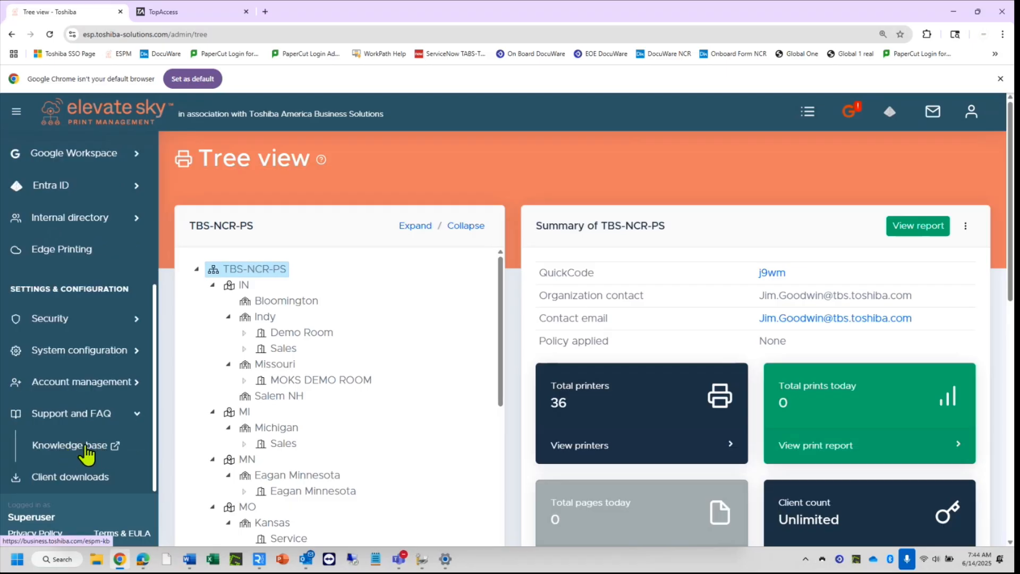
# Open the Knowledge base in a new tab, browse its article cards, then return to Tree view.
pyautogui.click(85, 449)
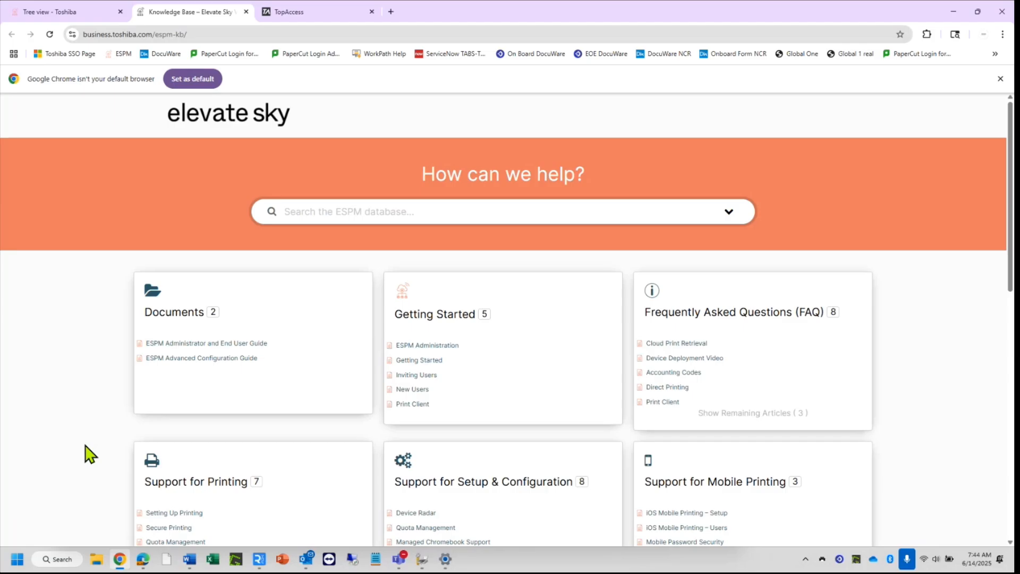
pyautogui.scroll(-3, 88, 454)
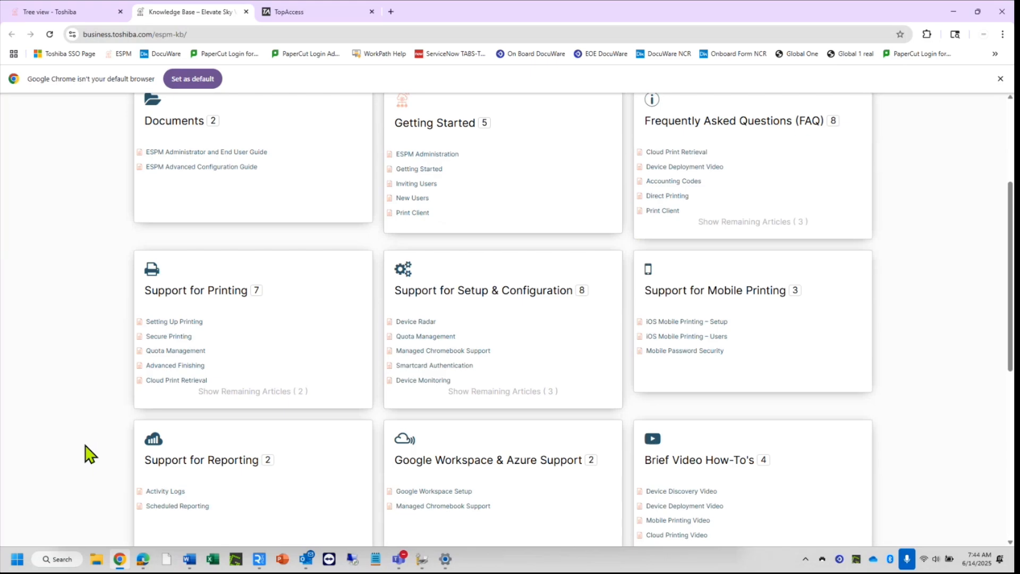
pyautogui.scroll(-3, 88, 455)
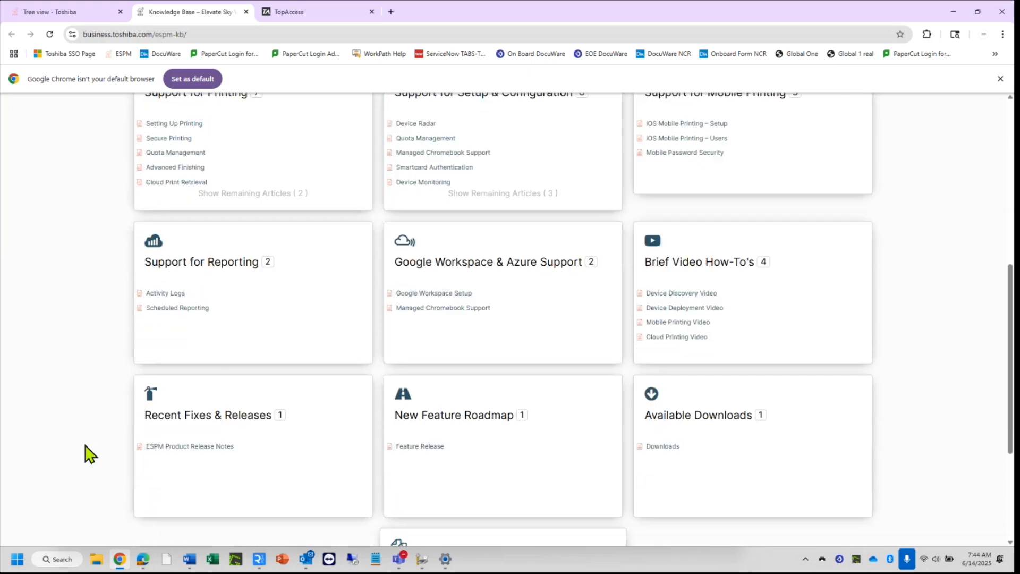
pyautogui.scroll(-1, 88, 454)
pyautogui.scroll(7, 87, 454)
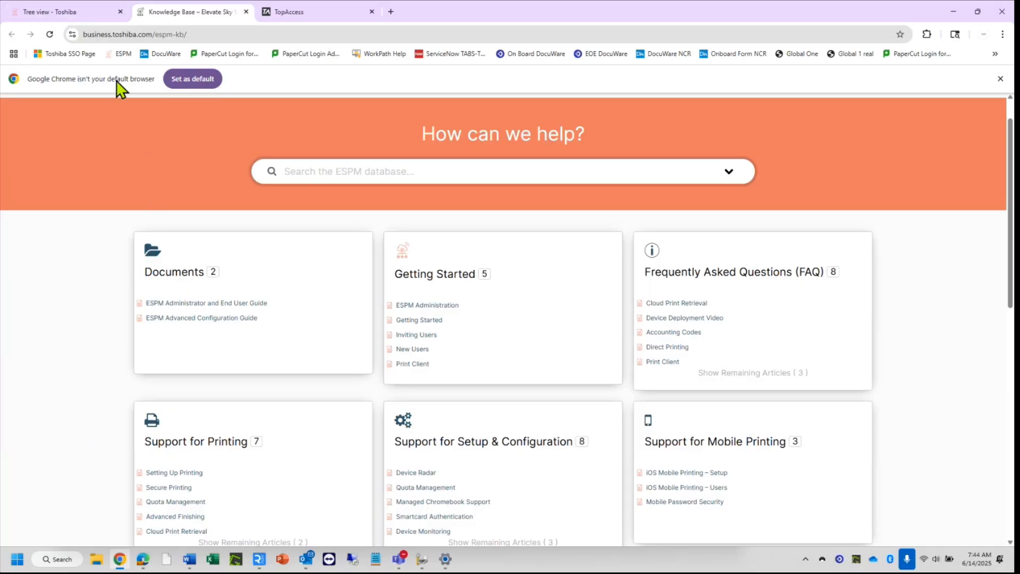
pyautogui.click(86, 11)
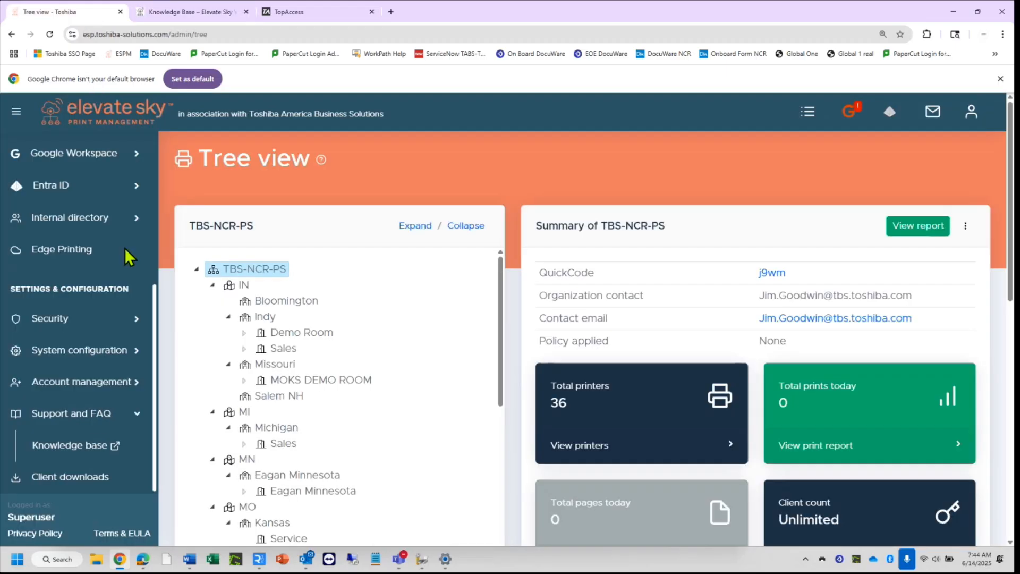
# Visit Client downloads, check and close the tray client, then show the MFD list.
pyautogui.click(66, 477)
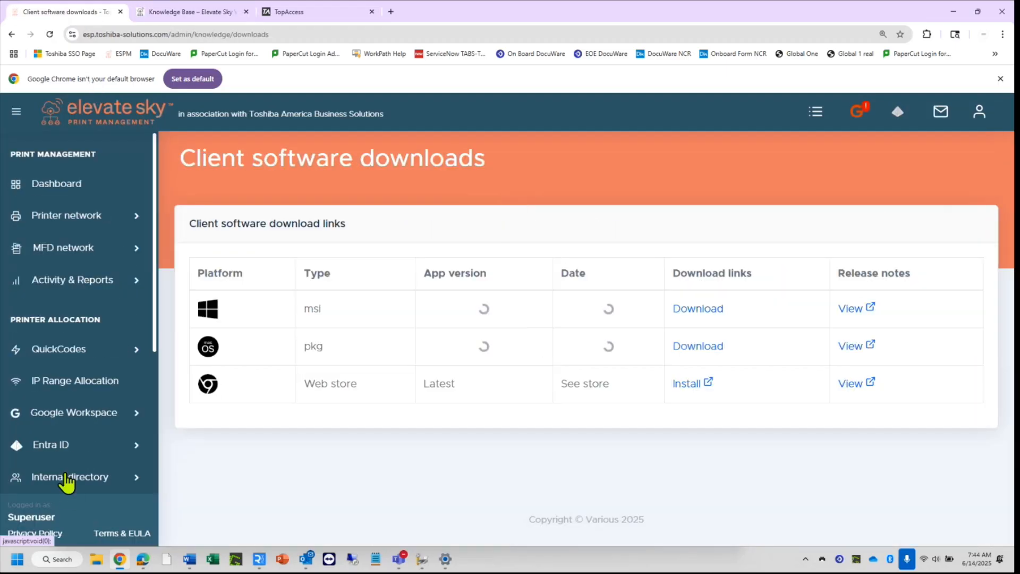
pyautogui.click(822, 559)
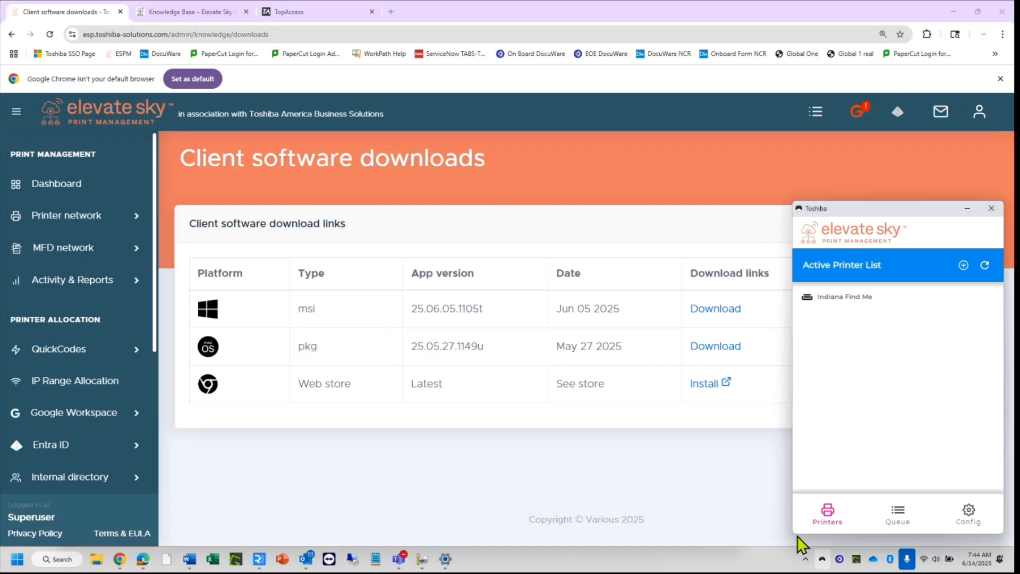
pyautogui.click(728, 513)
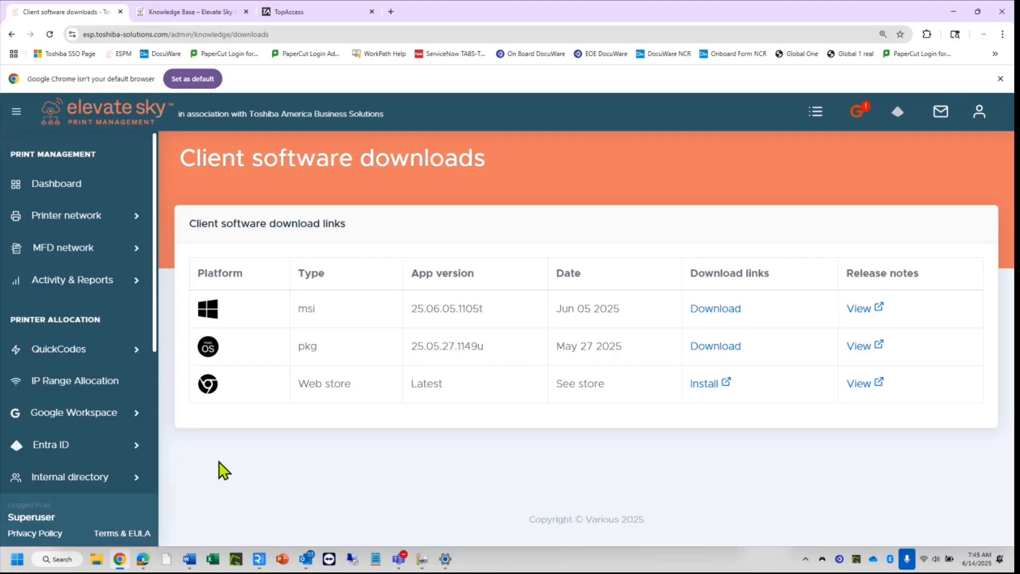
pyautogui.click(68, 251)
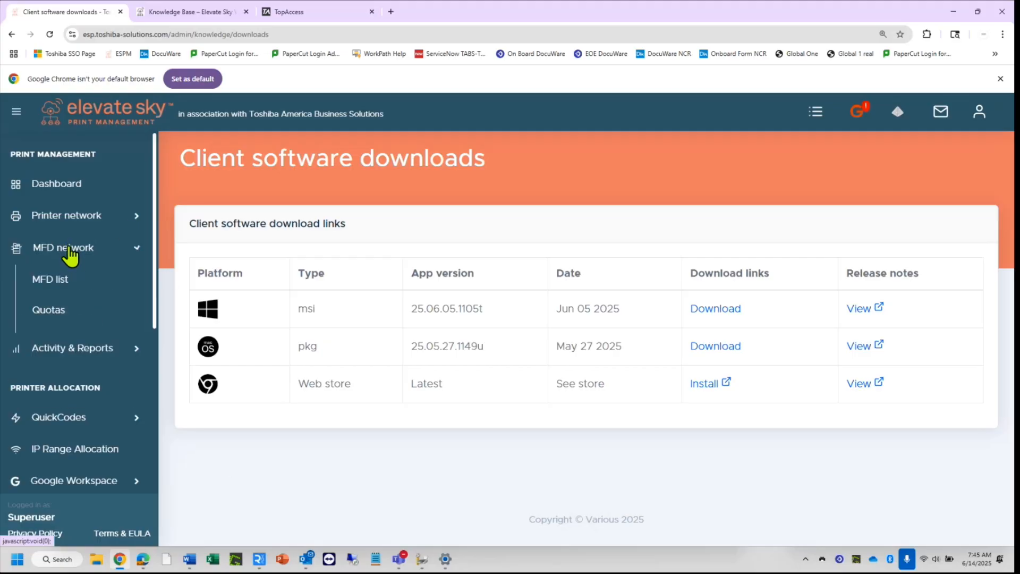
pyautogui.click(53, 281)
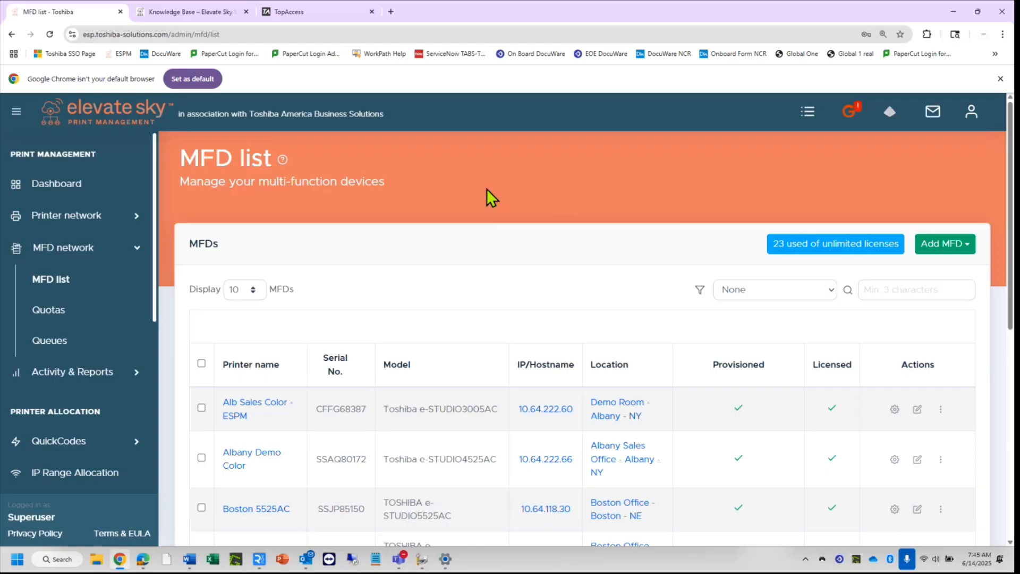
# Log in to the printer's TopAccess with the administrator account and dismiss Chrome's password warning.
pyautogui.click(316, 13)
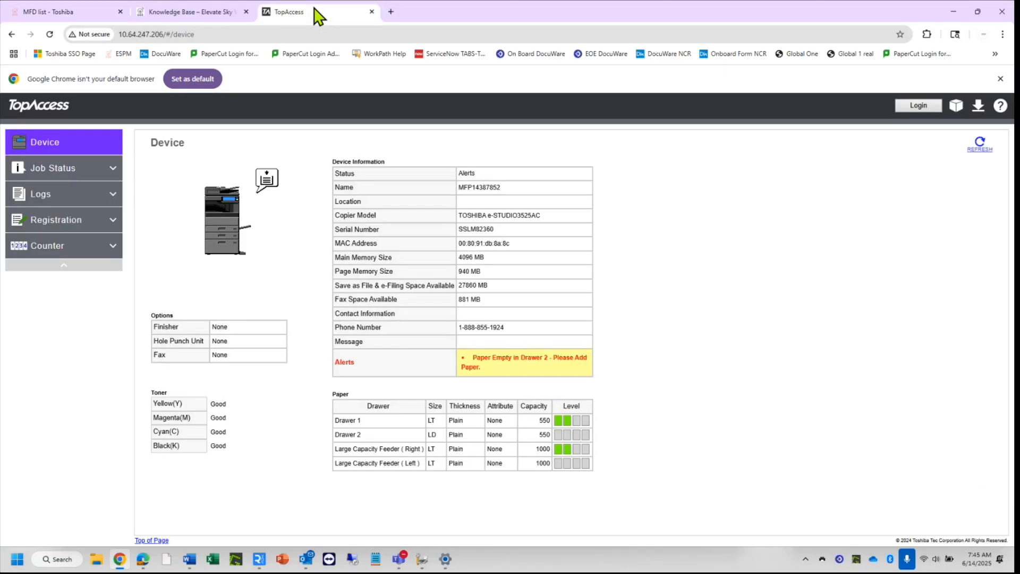
pyautogui.click(918, 106)
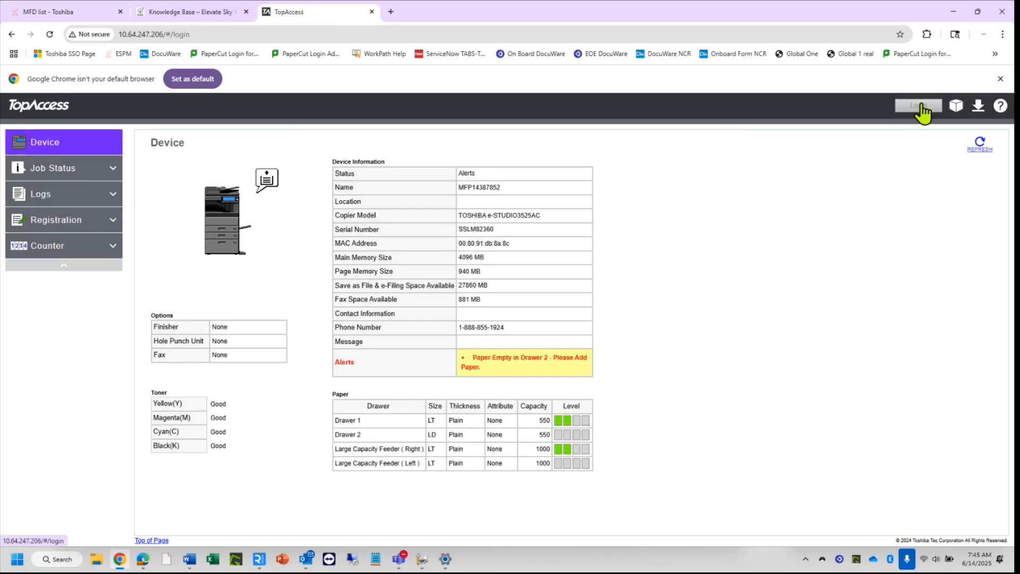
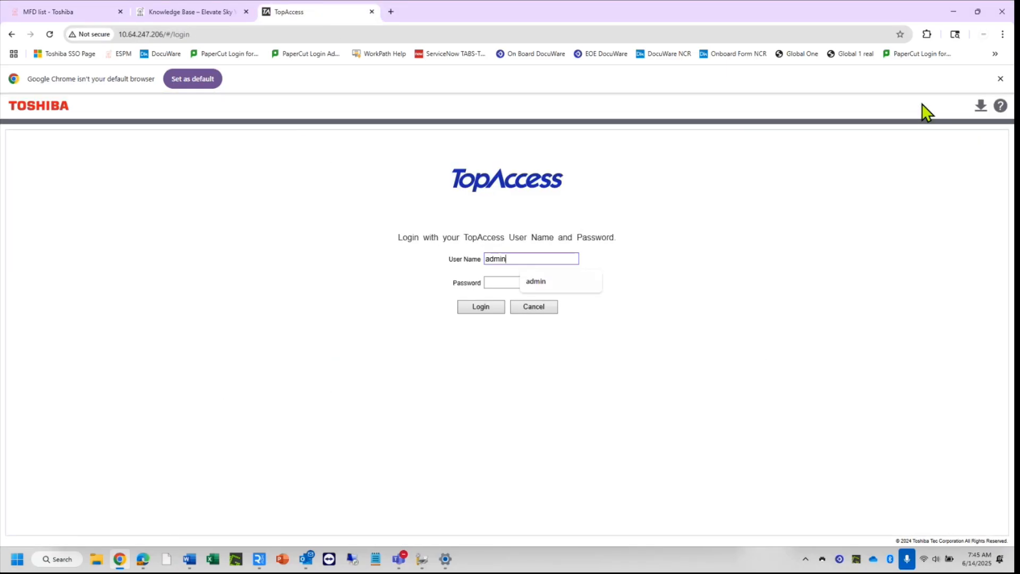
pyautogui.press('Tab')
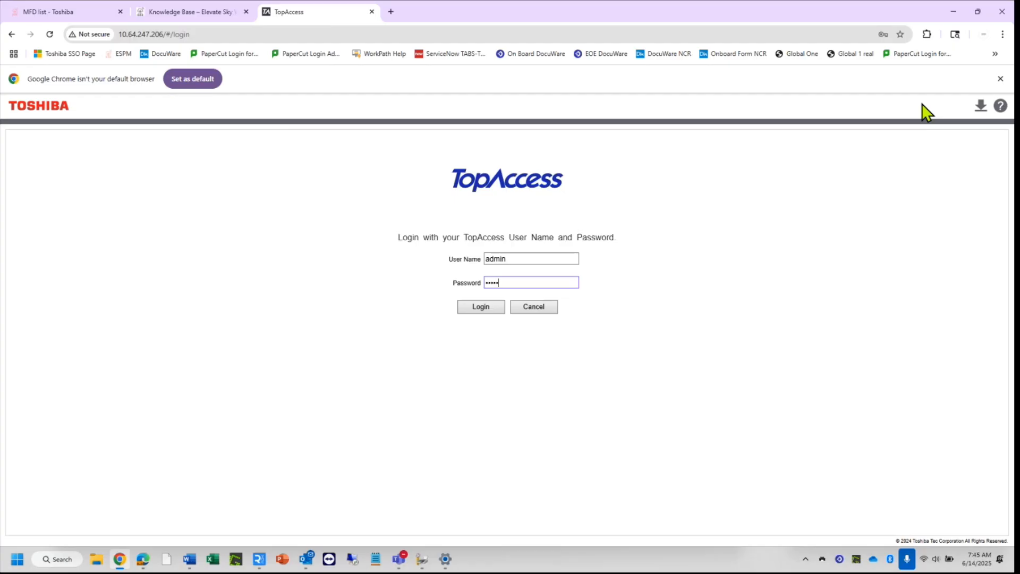
pyautogui.press('Return')
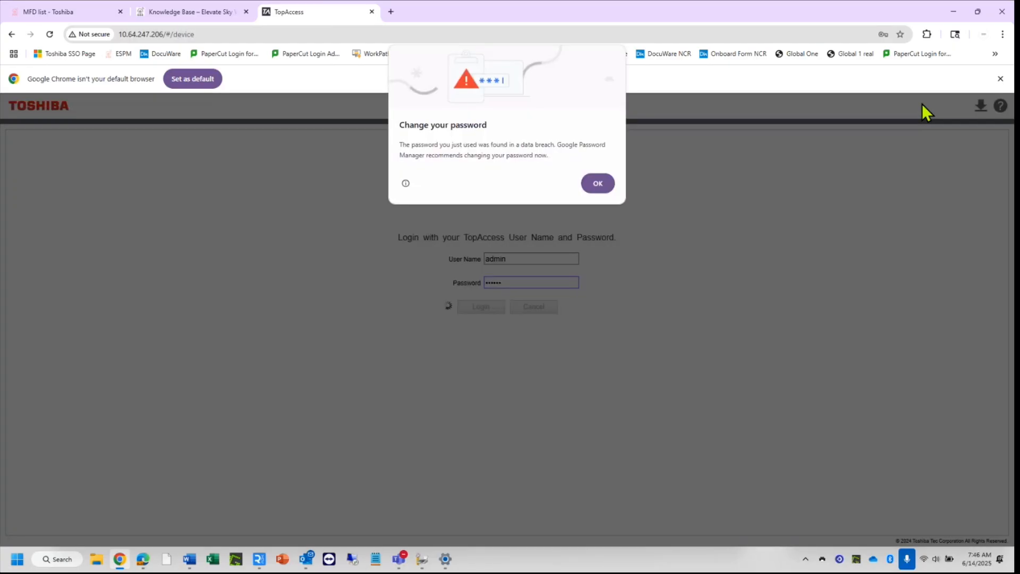
pyautogui.click(597, 183)
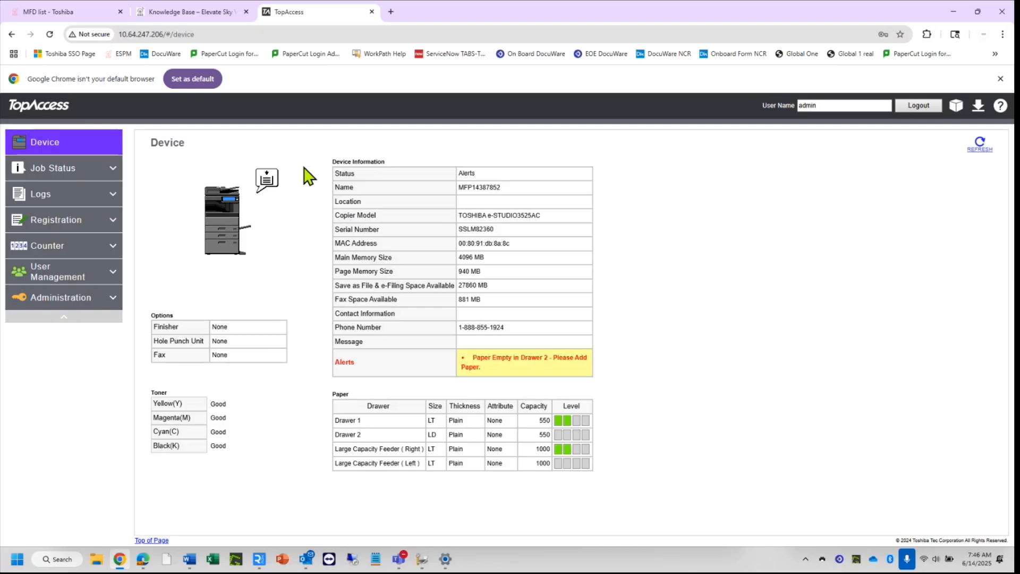
# Open the Private Print Job list and delete all private jobs.
pyautogui.click(110, 174)
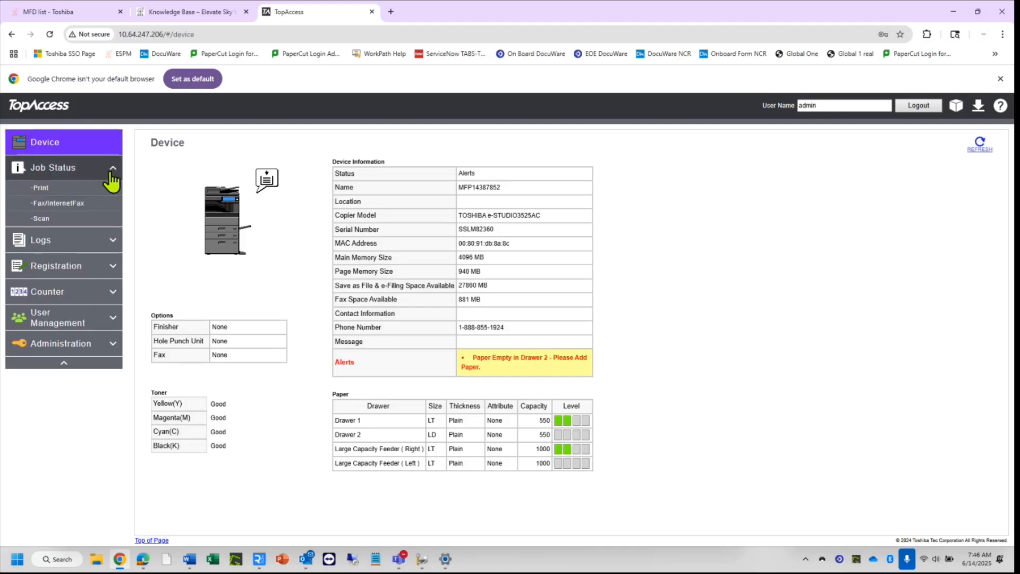
pyautogui.moveTo(51, 188)
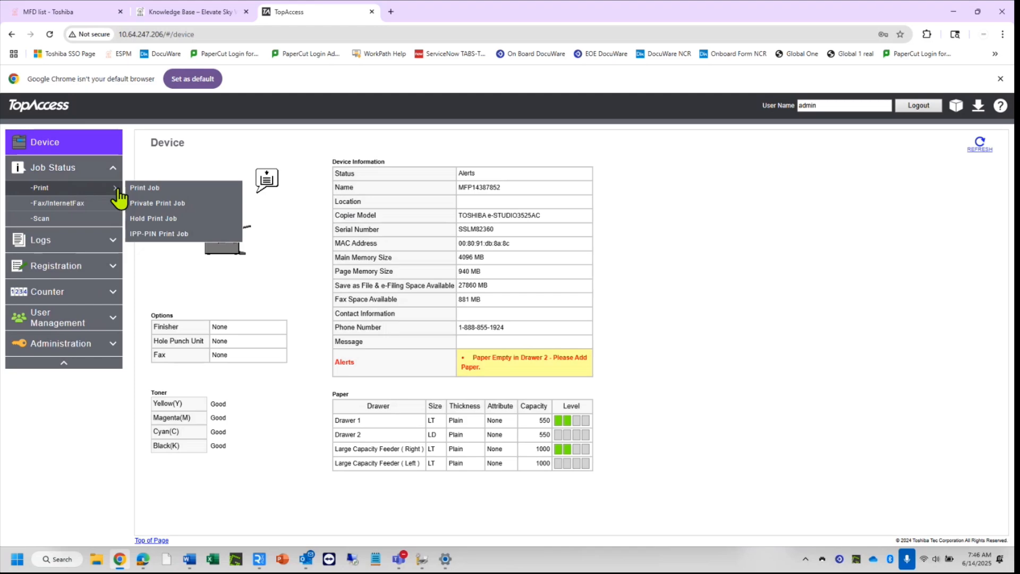
pyautogui.click(142, 188)
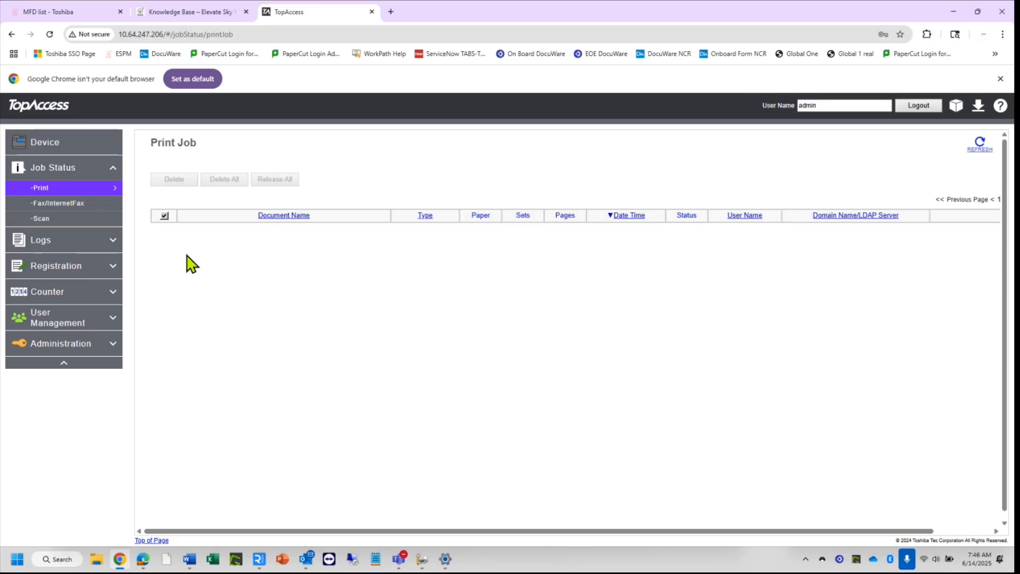
pyautogui.moveTo(100, 194)
pyautogui.click(153, 205)
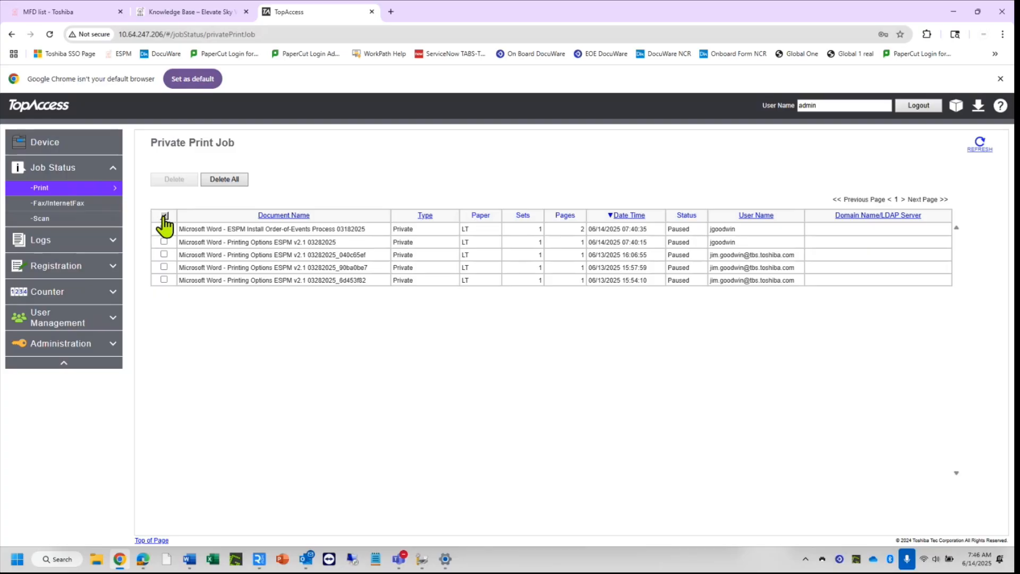
pyautogui.click(212, 183)
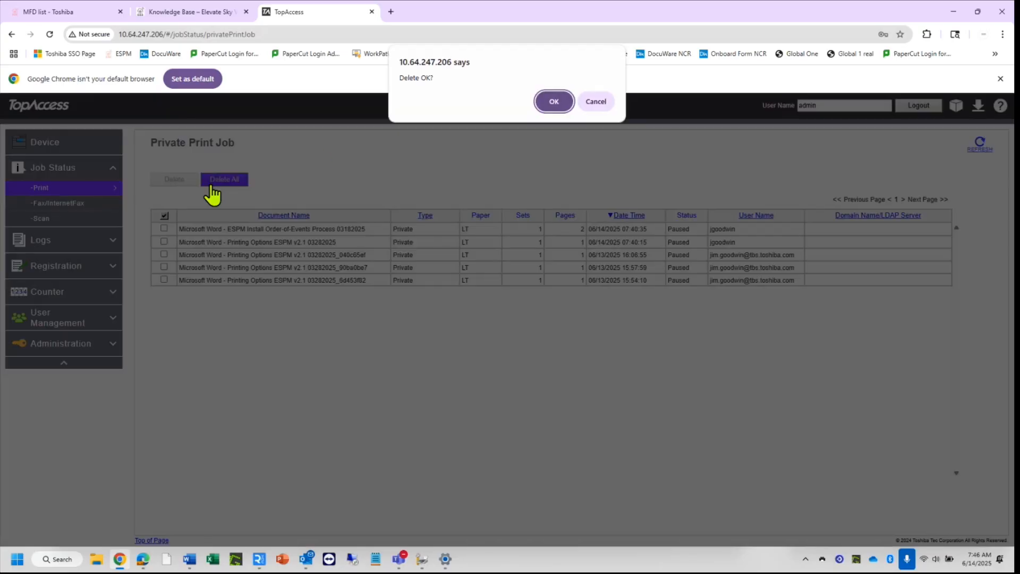
pyautogui.click(553, 101)
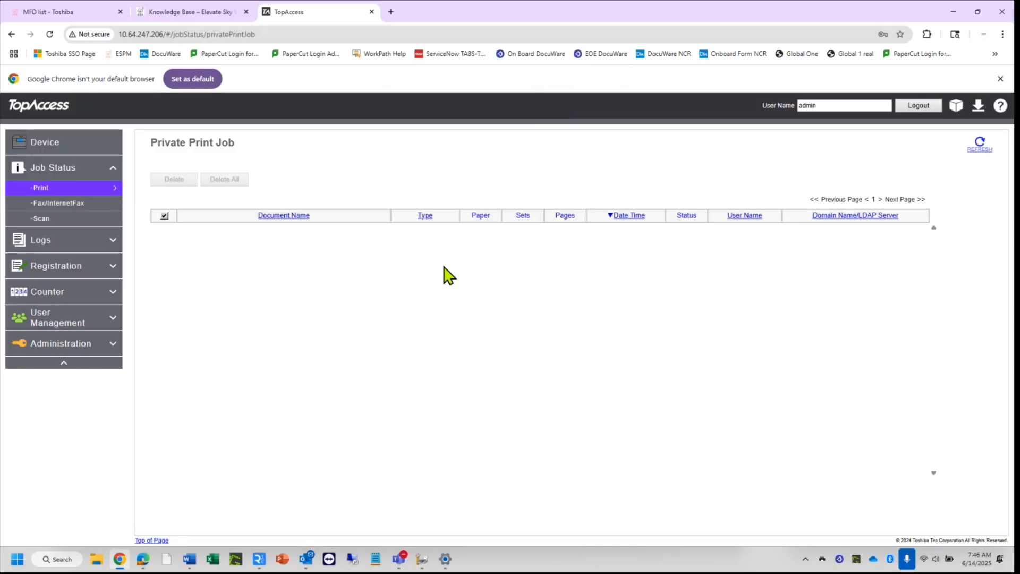
# Confirm the Print, Hold Print and IPP-PIN Print job lists are all empty.
pyautogui.moveTo(95, 194)
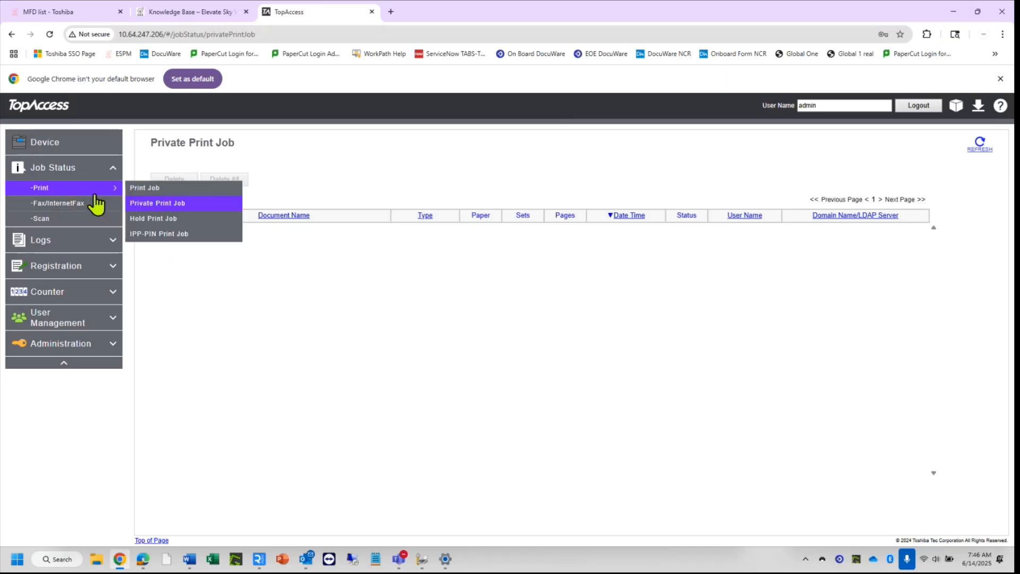
pyautogui.click(150, 190)
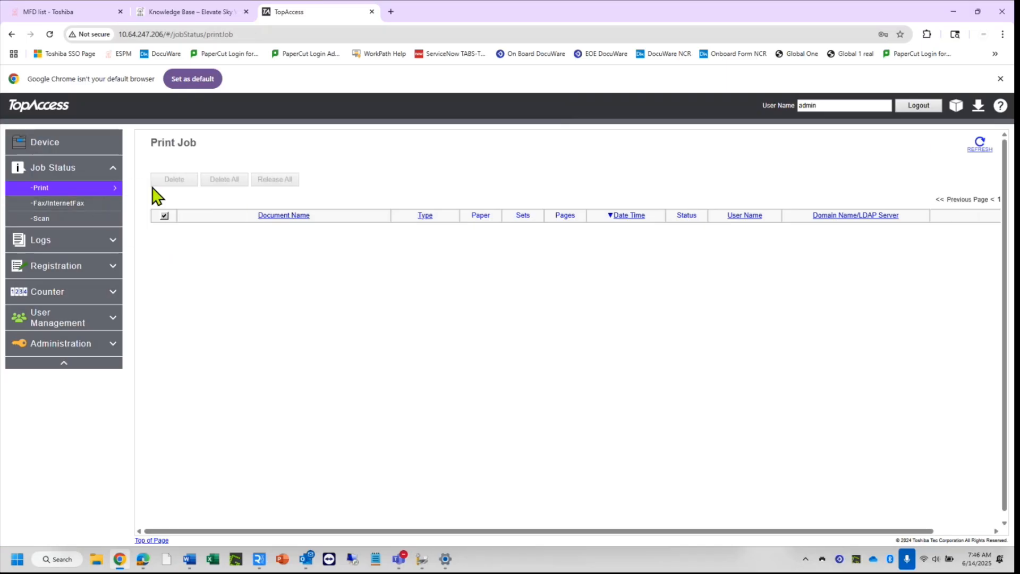
pyautogui.moveTo(100, 194)
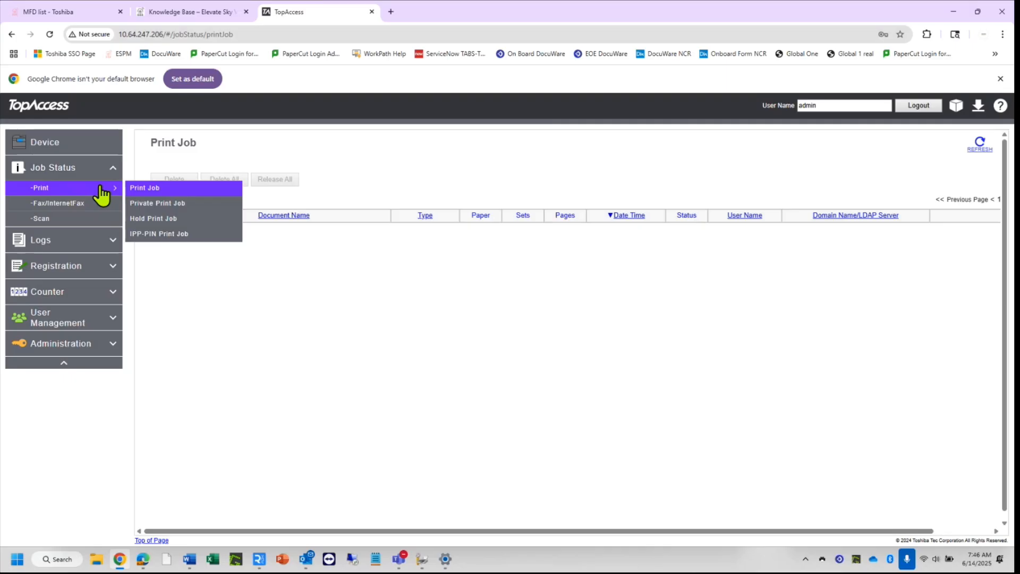
pyautogui.click(175, 218)
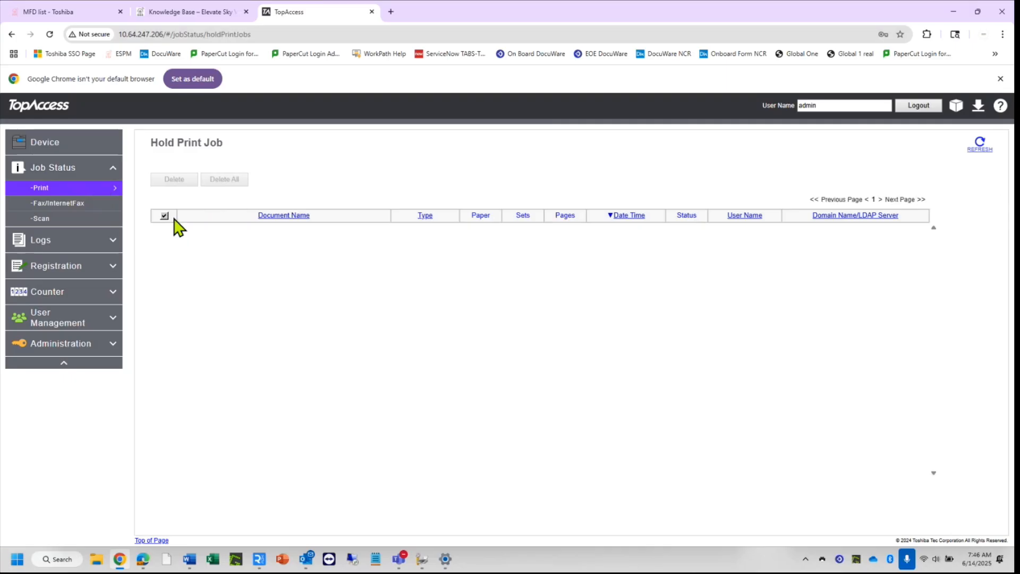
pyautogui.moveTo(104, 192)
pyautogui.click(157, 234)
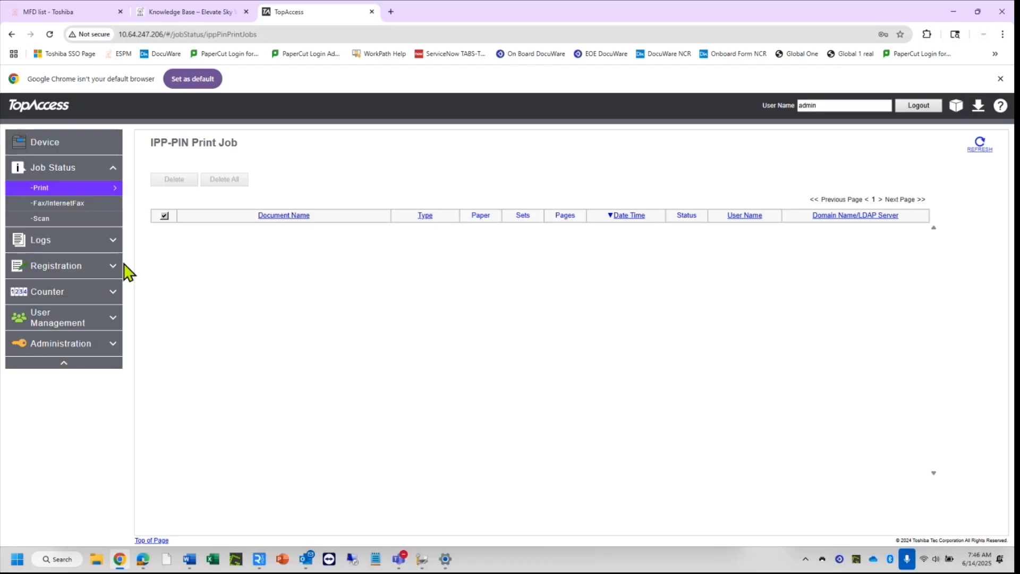
pyautogui.click(115, 349)
pyautogui.moveTo(109, 365)
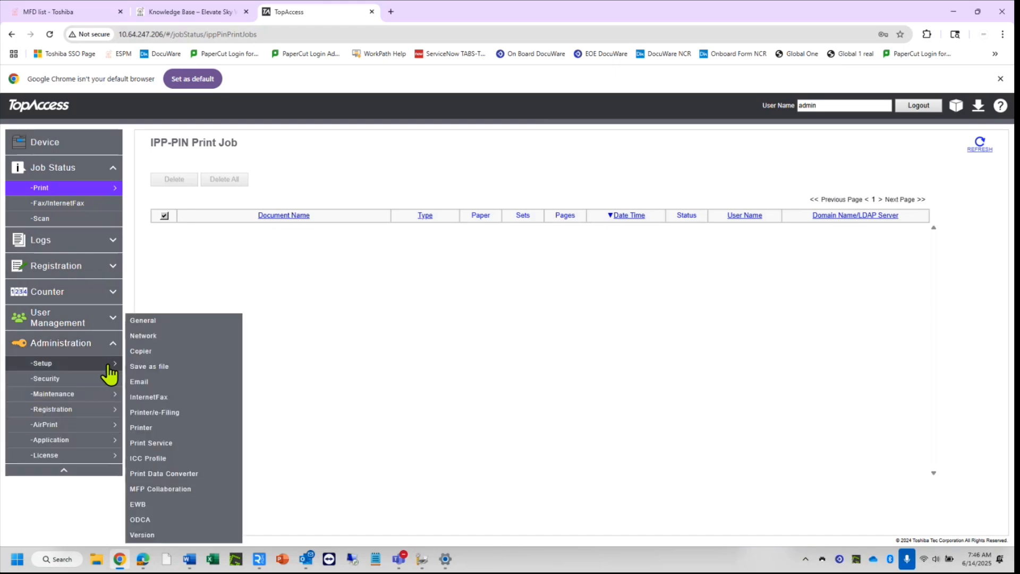
# Review General setup, checking SNTP servers 0.us.pool.ntp.org and 1.us.pool.ntp.org.
pyautogui.click(154, 321)
pyautogui.scroll(-2, 696, 409)
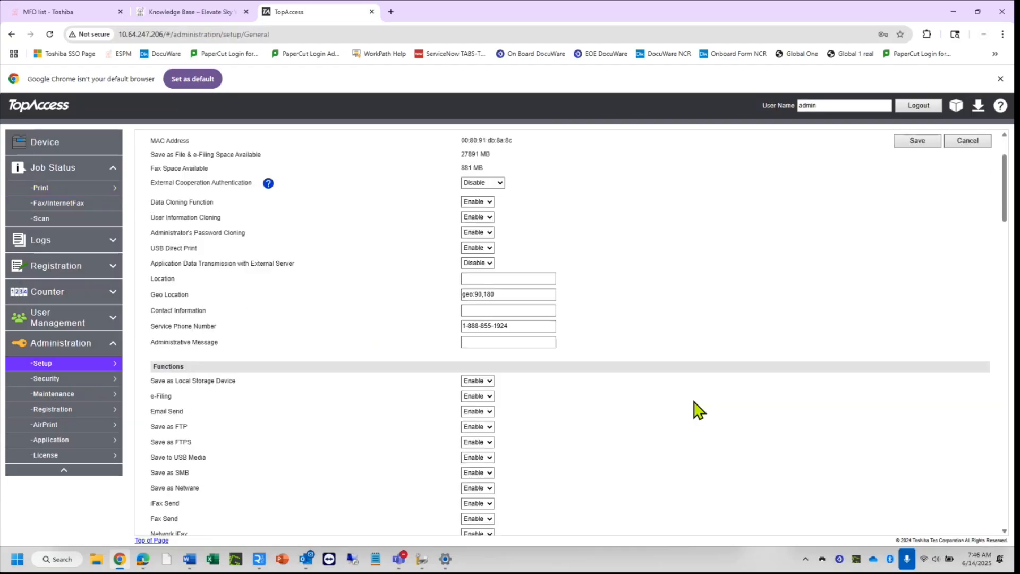
pyautogui.scroll(-10, 697, 409)
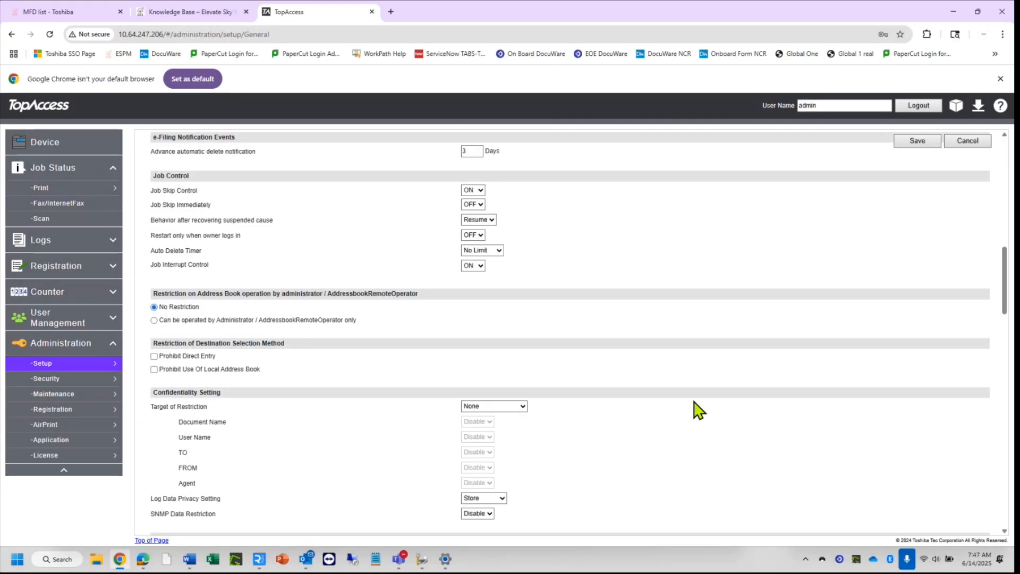
pyautogui.scroll(-5, 697, 409)
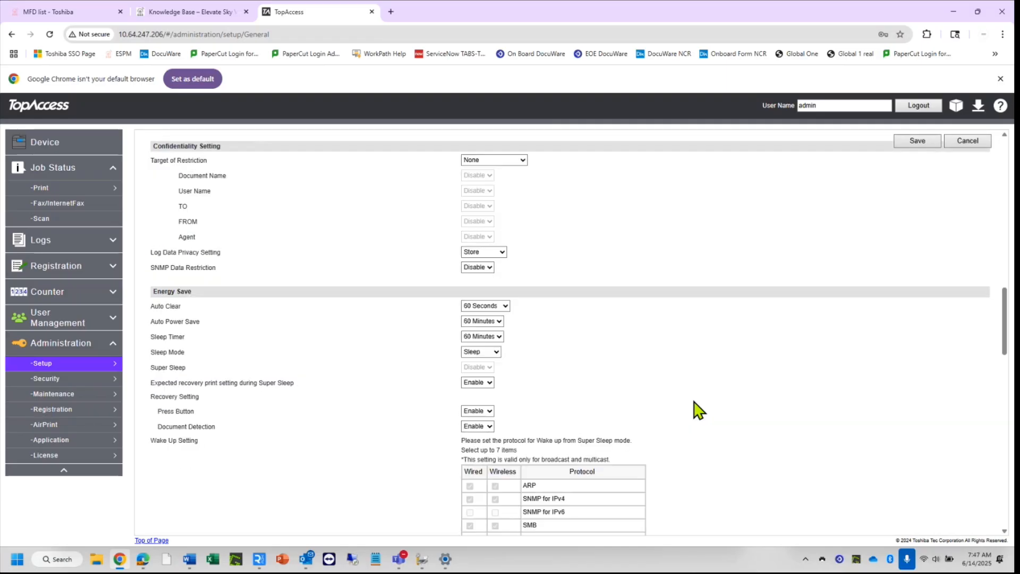
pyautogui.scroll(-7, 697, 409)
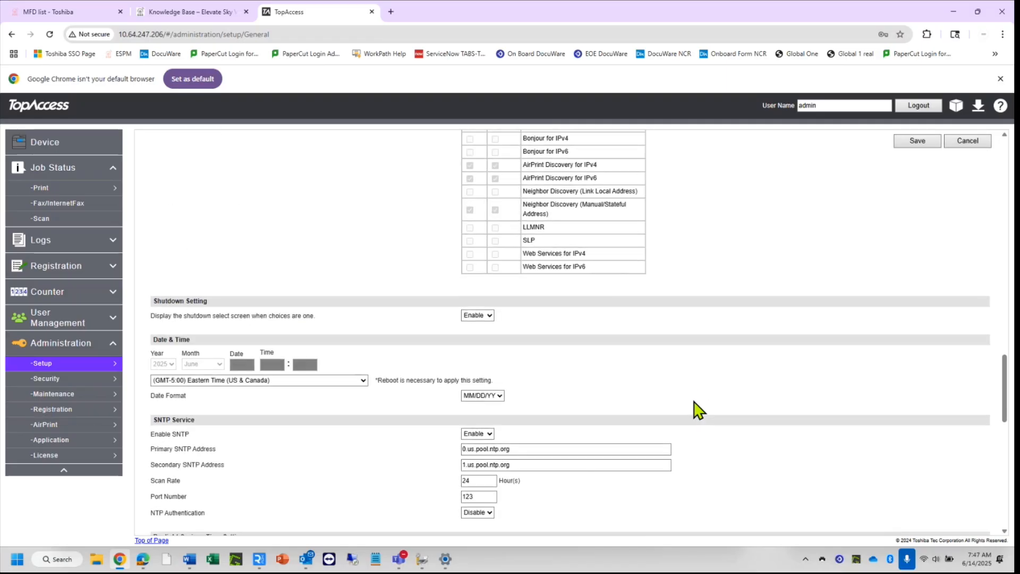
pyautogui.scroll(-3, 697, 410)
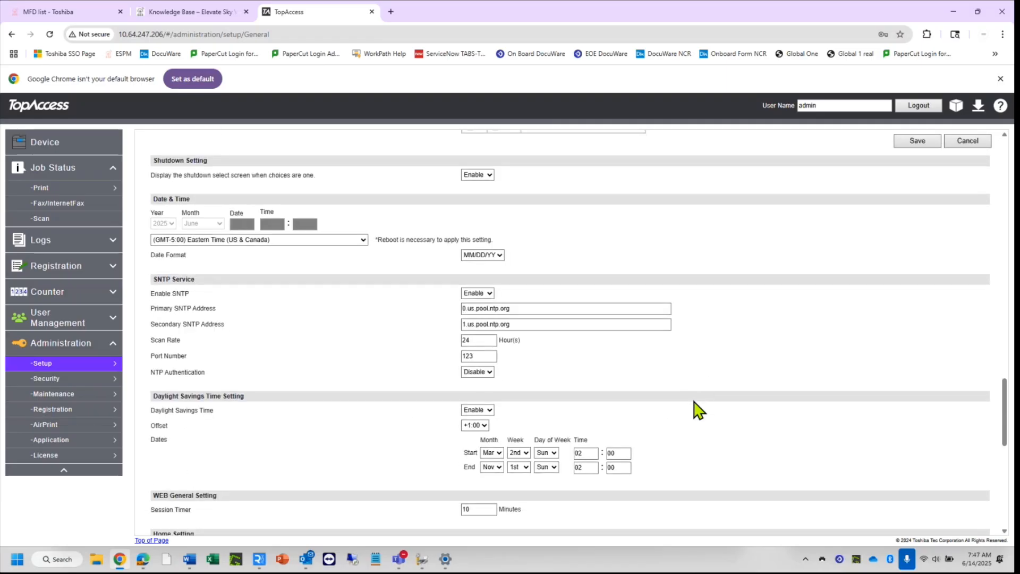
pyautogui.click(561, 308)
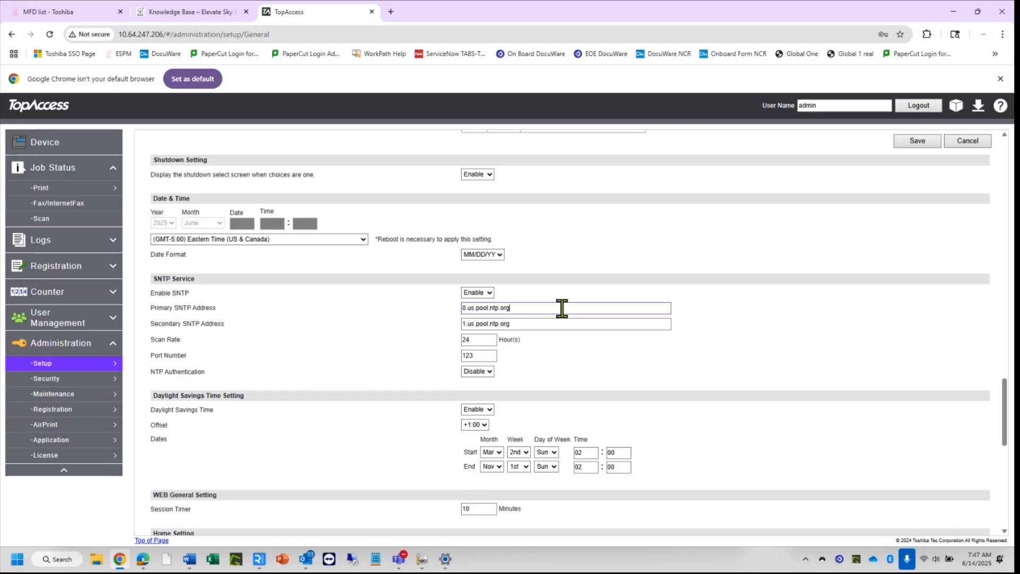
pyautogui.click(541, 322)
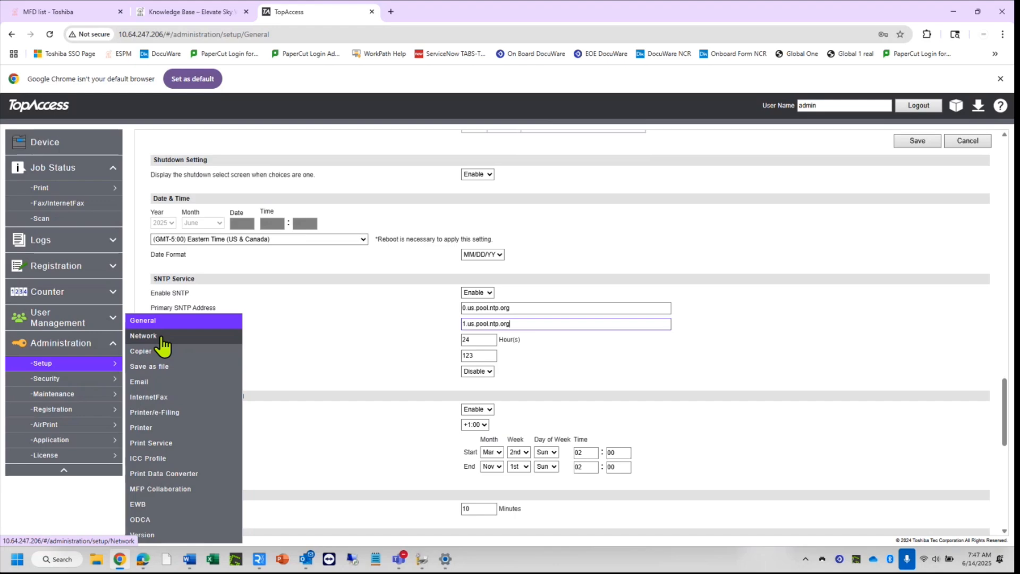
pyautogui.click(161, 337)
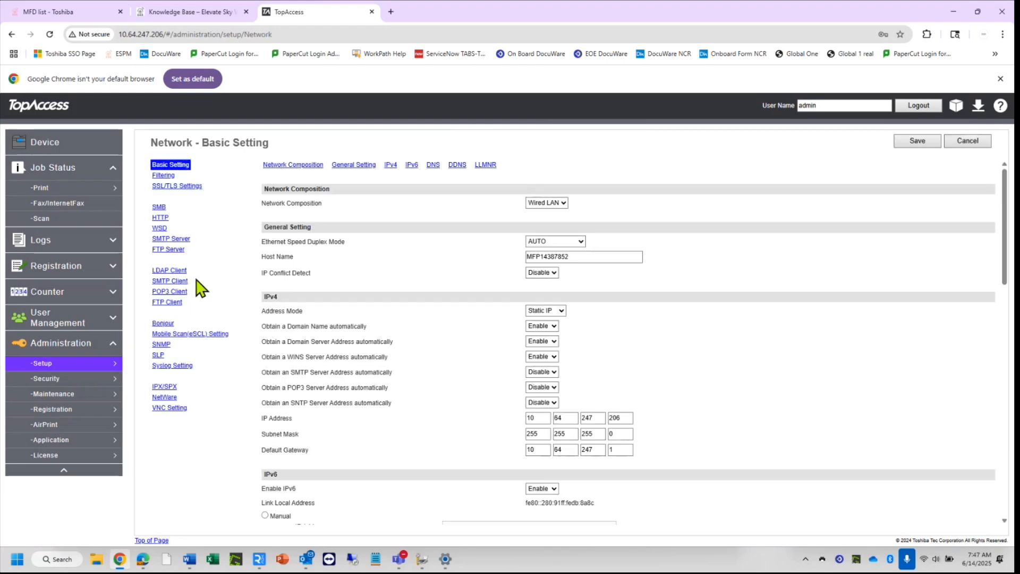
# Save SNMP settings with public/private communities, then log out of TopAccess.
pyautogui.click(160, 345)
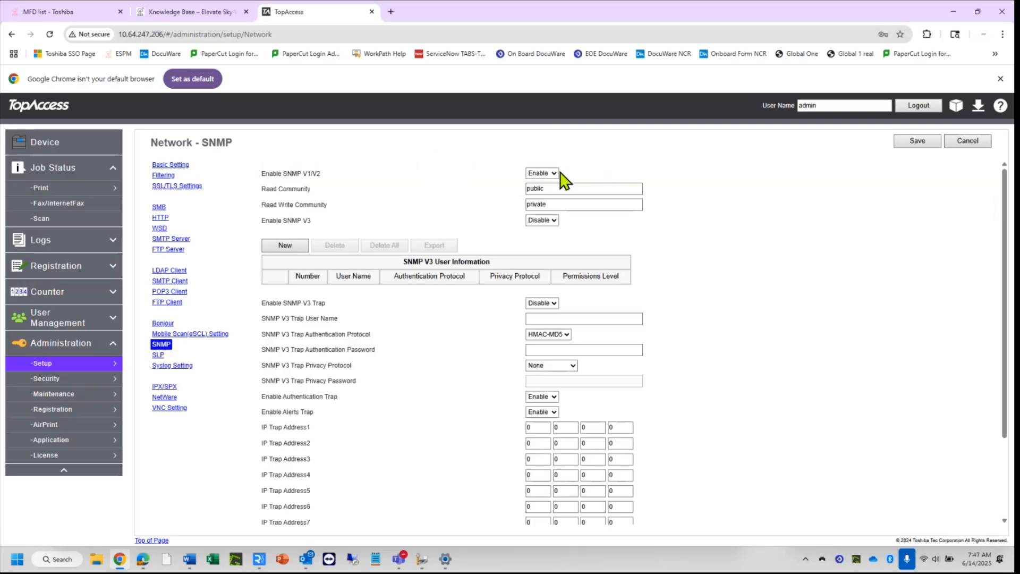
pyautogui.click(556, 188)
pyautogui.click(927, 142)
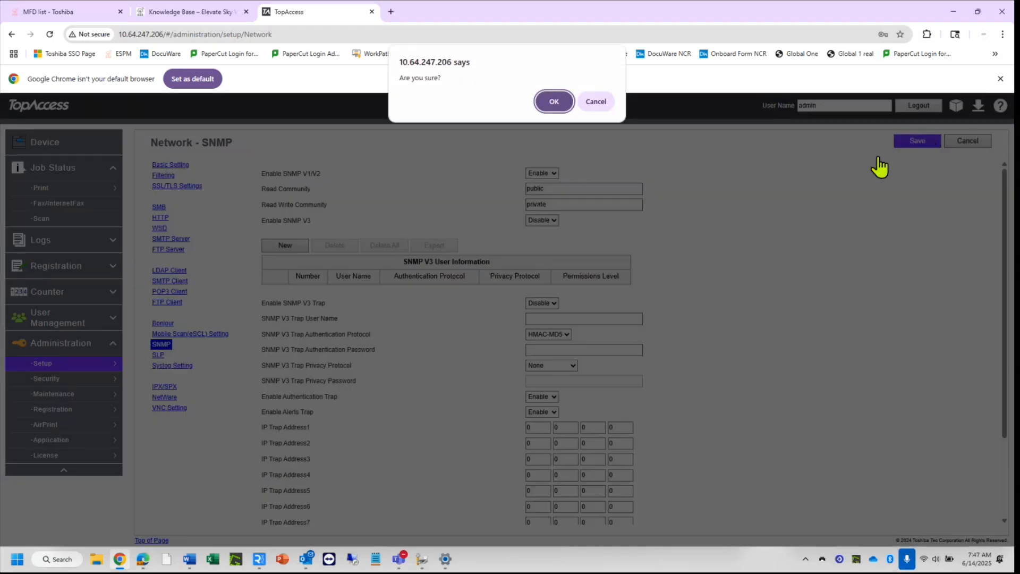
pyautogui.click(551, 104)
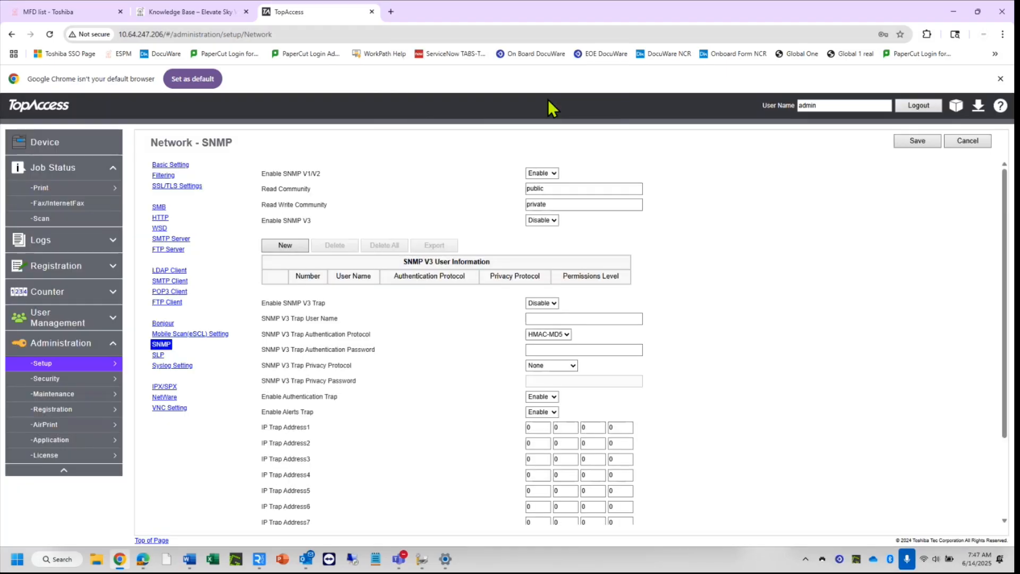
pyautogui.click(910, 106)
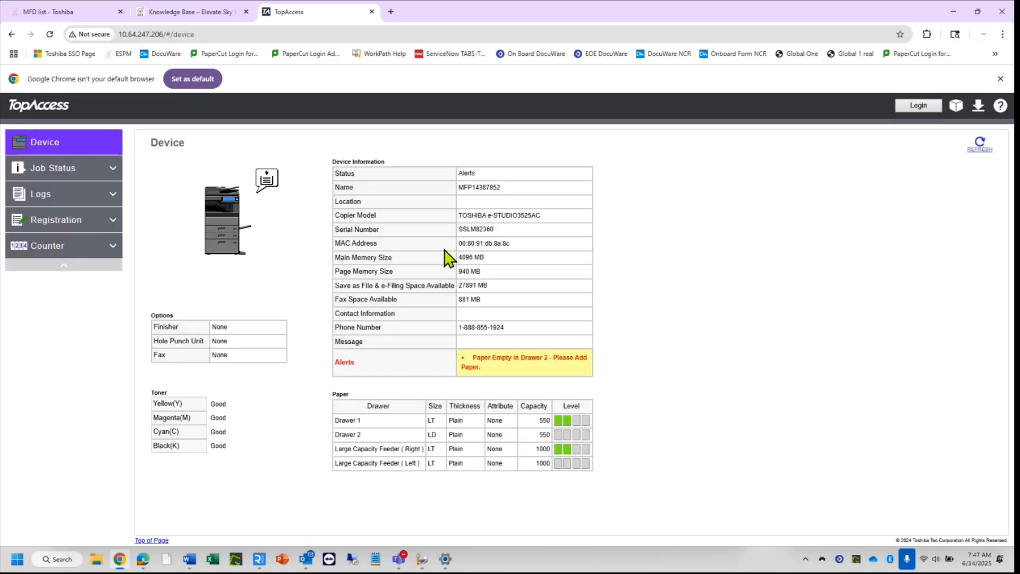
# From the MFD list, start Add MFD via Device Radar, checking the tray client before continuing.
pyautogui.click(48, 12)
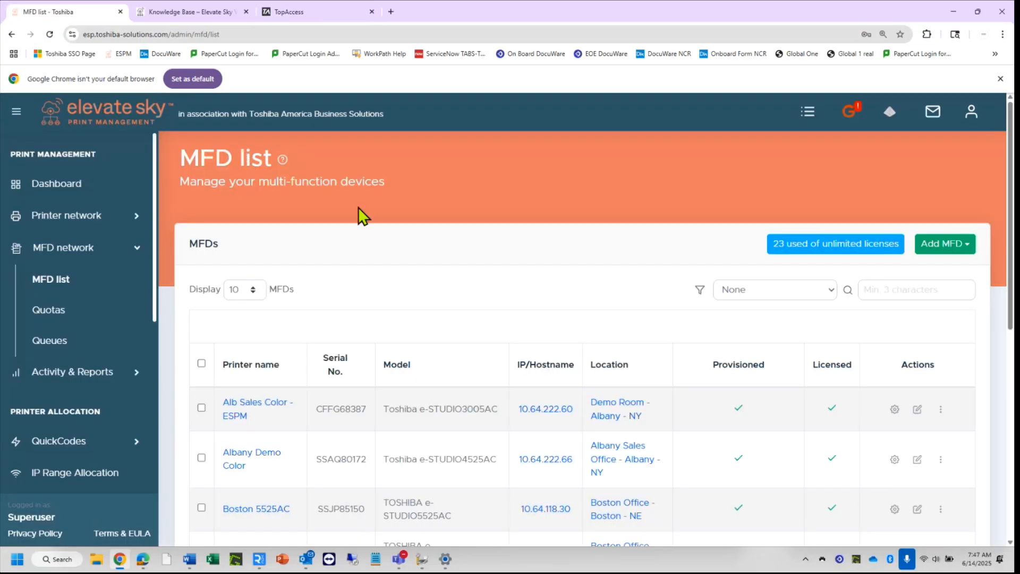
pyautogui.click(966, 246)
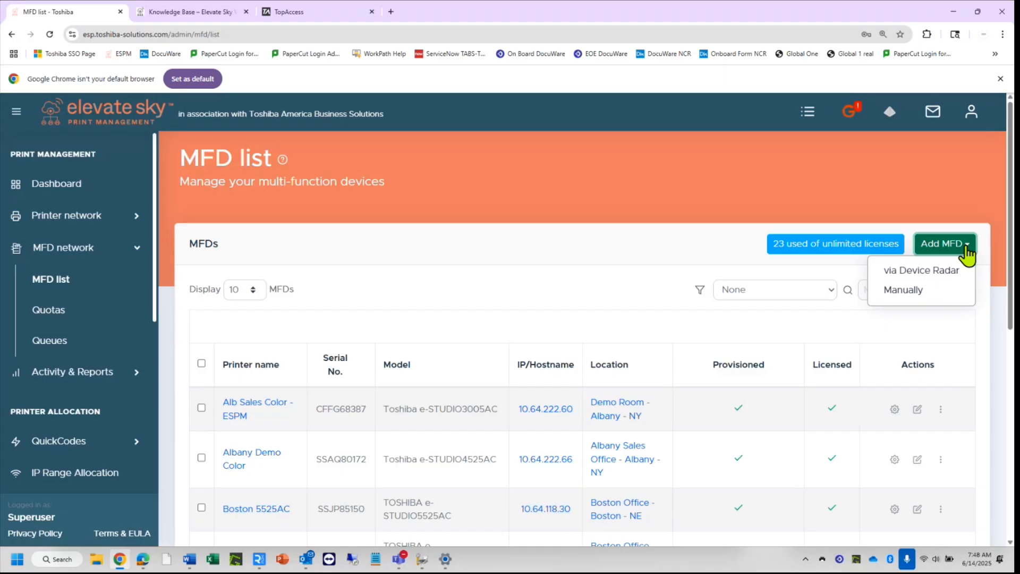
pyautogui.click(932, 272)
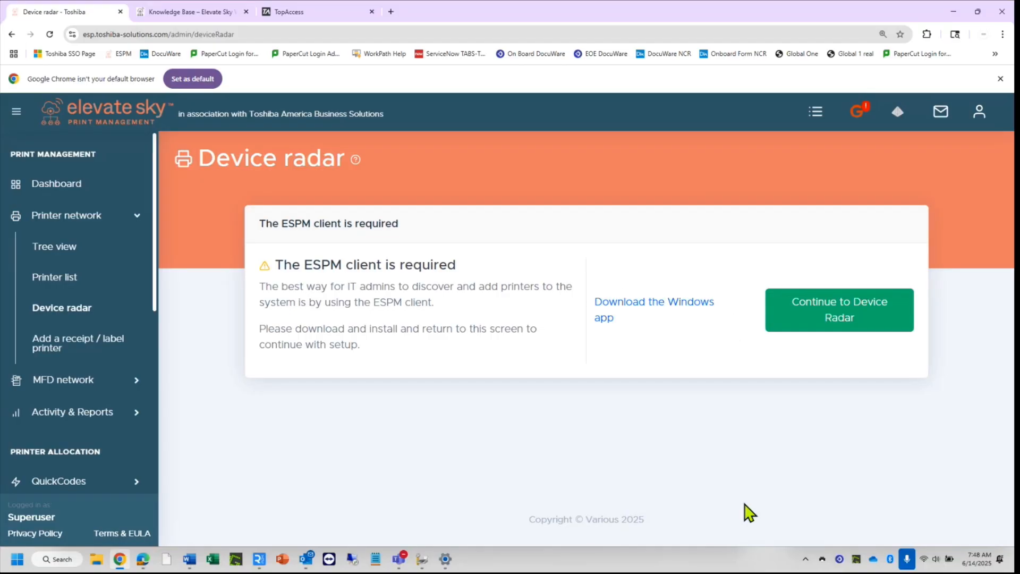
pyautogui.click(823, 559)
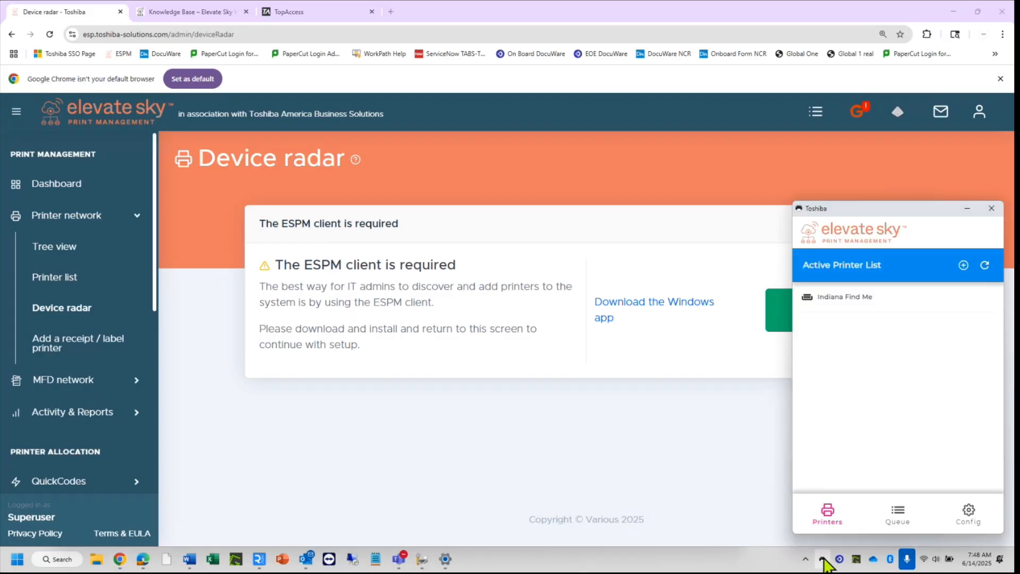
pyautogui.click(730, 369)
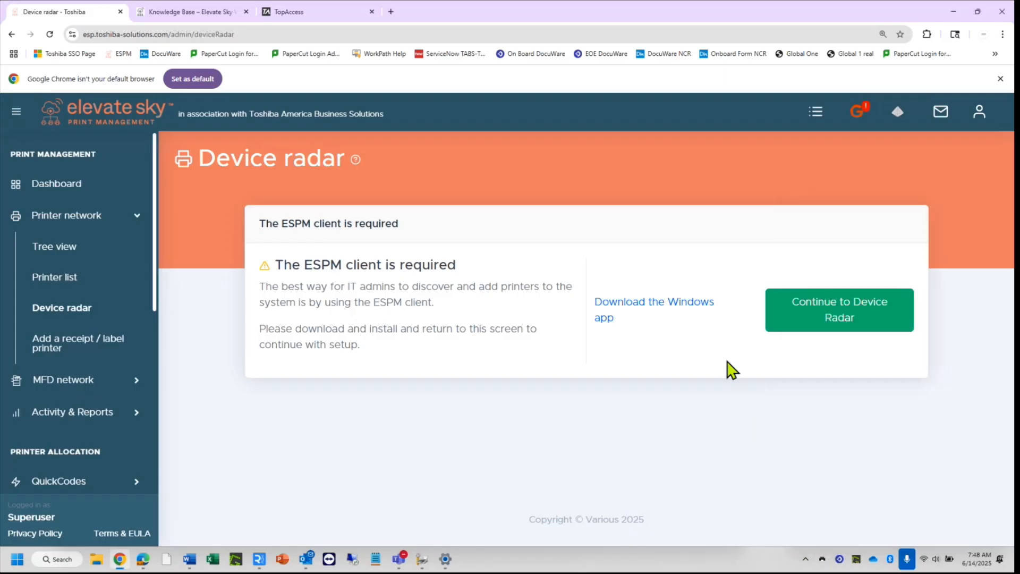
pyautogui.click(850, 318)
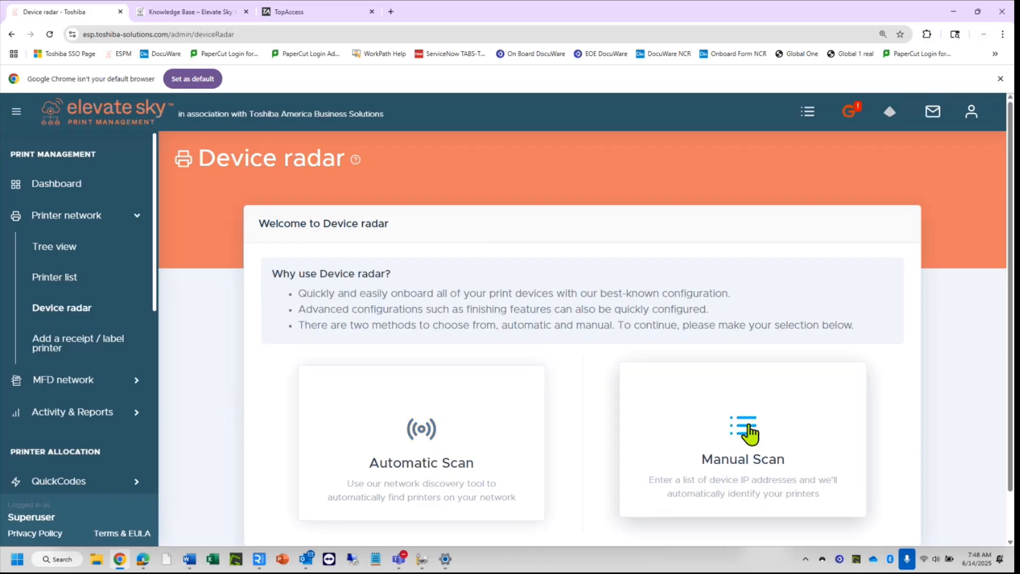
# Manually scan 10.64.247.206 and continue with the one printer found.
pyautogui.click(747, 431)
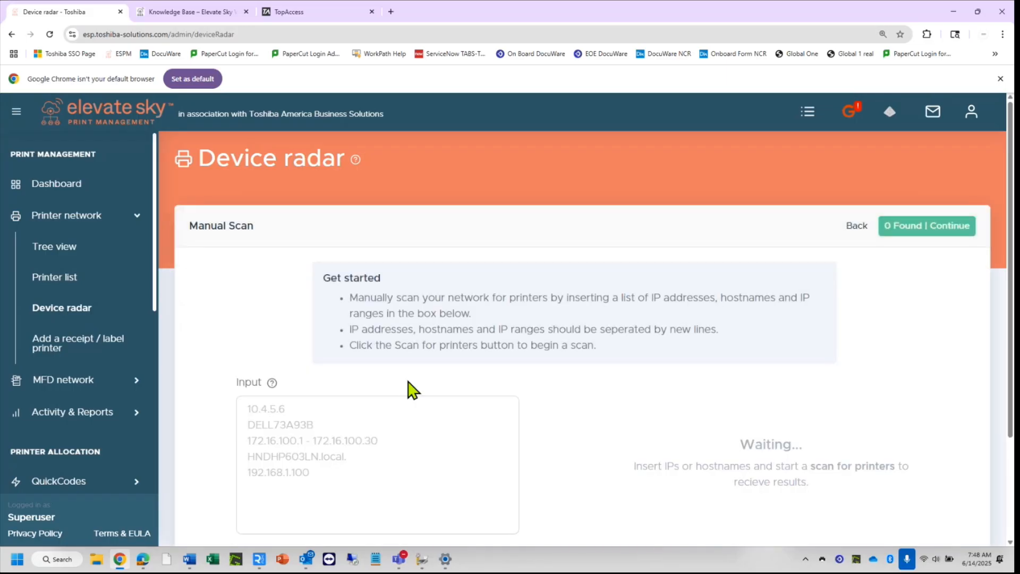
pyautogui.click(365, 413)
pyautogui.write('1')
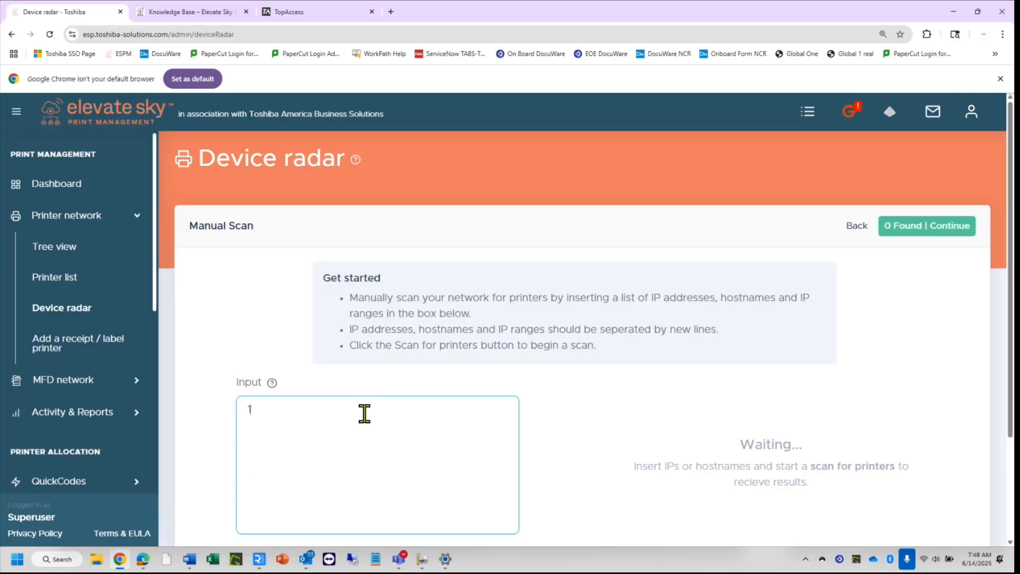
pyautogui.write('0.64')
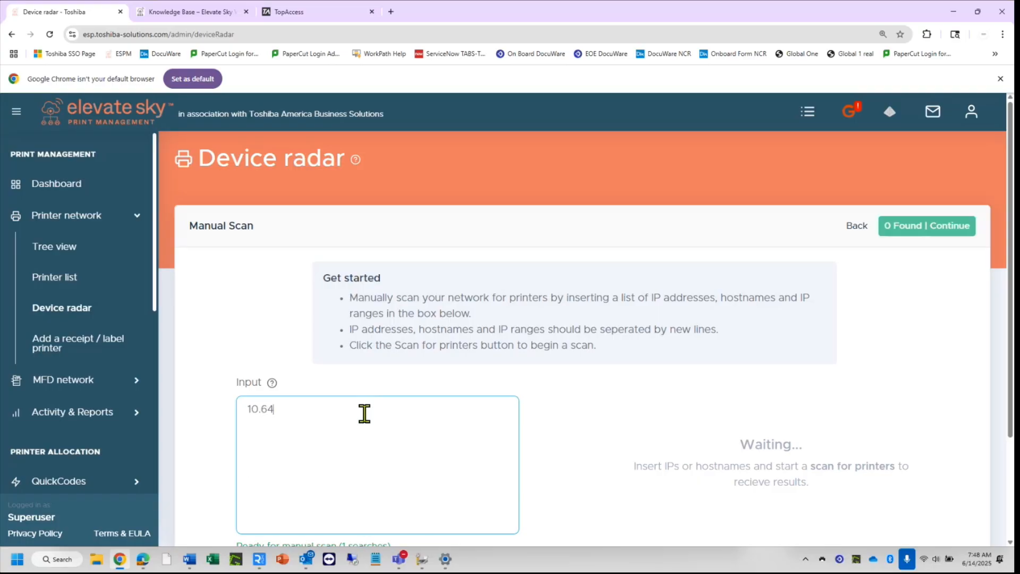
pyautogui.write('.247.206')
pyautogui.scroll(-1, 693, 427)
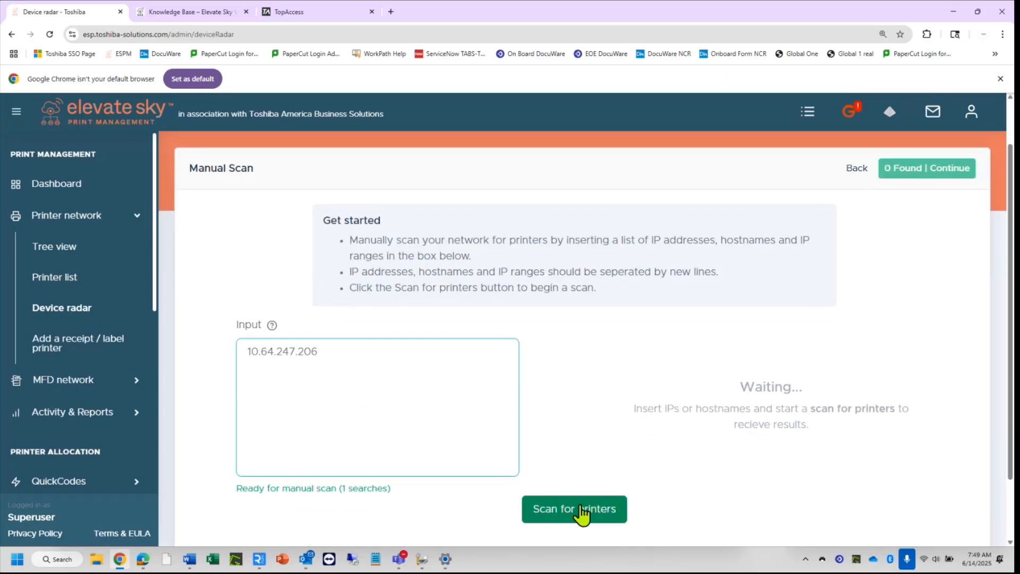
pyautogui.click(580, 513)
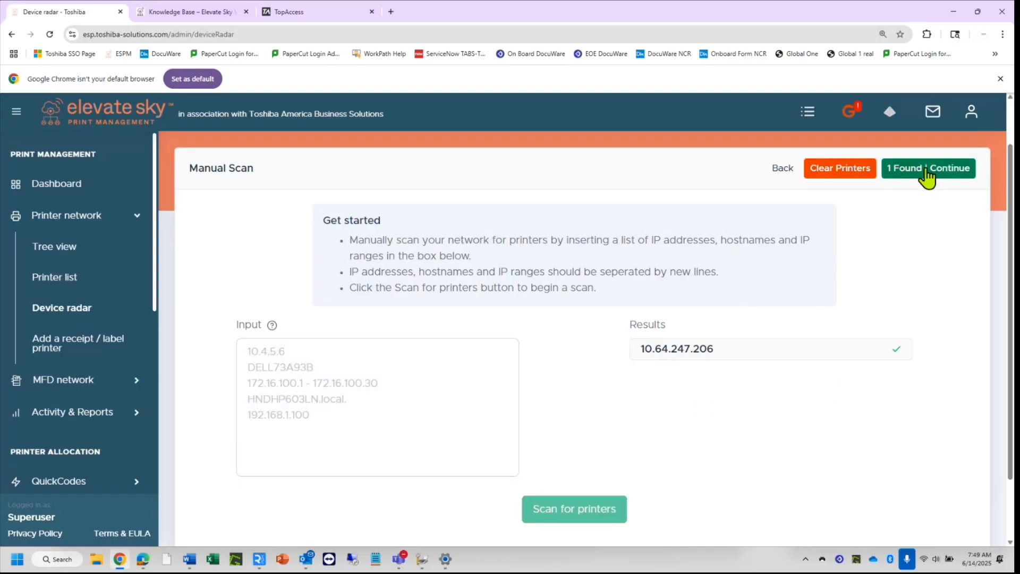
pyautogui.click(927, 169)
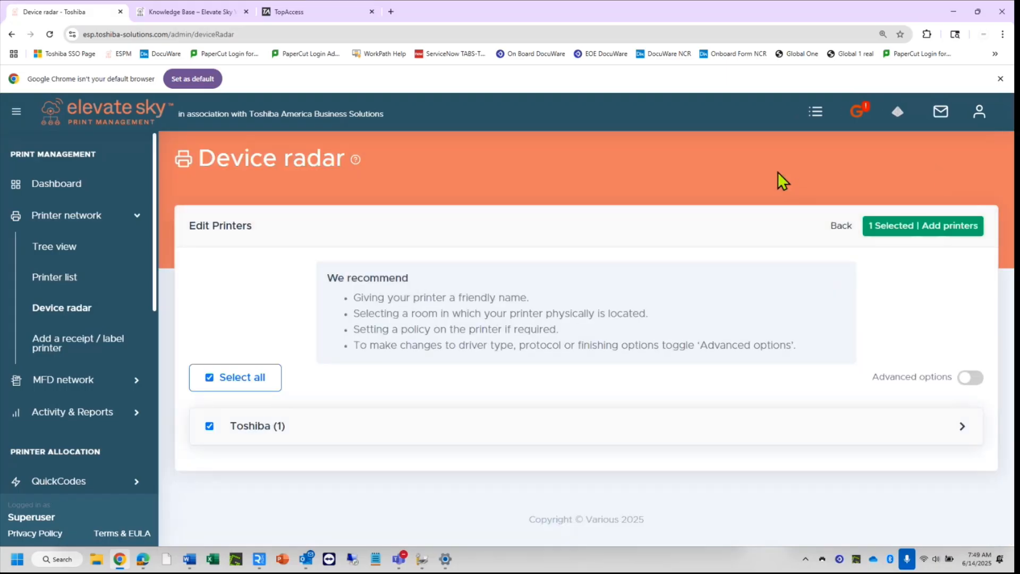
# Show the Toshiba printer's advanced settings columns, with browser zoom reduced to 110%.
pyautogui.click(962, 432)
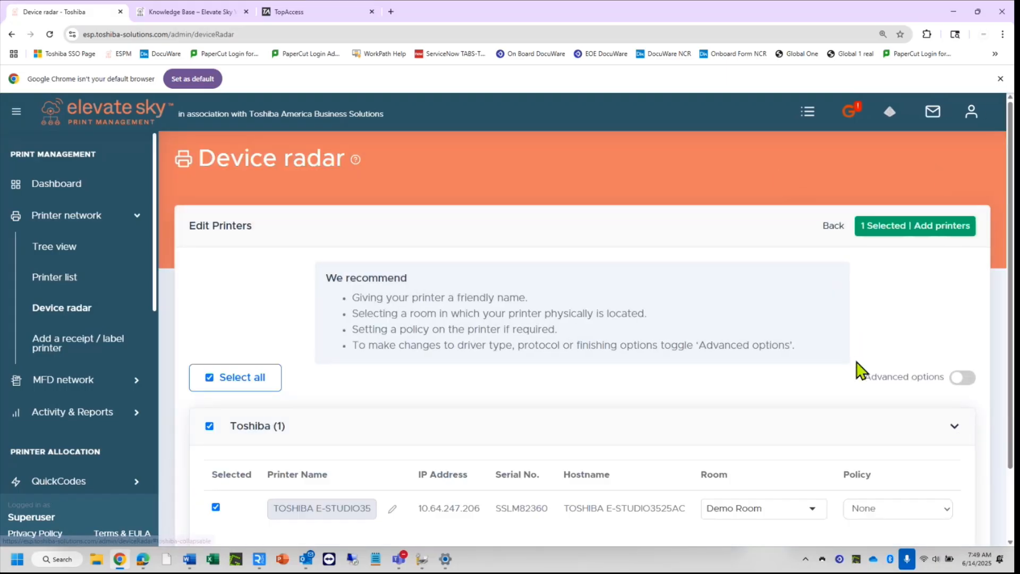
pyautogui.scroll(-3, 857, 370)
pyautogui.click(962, 294)
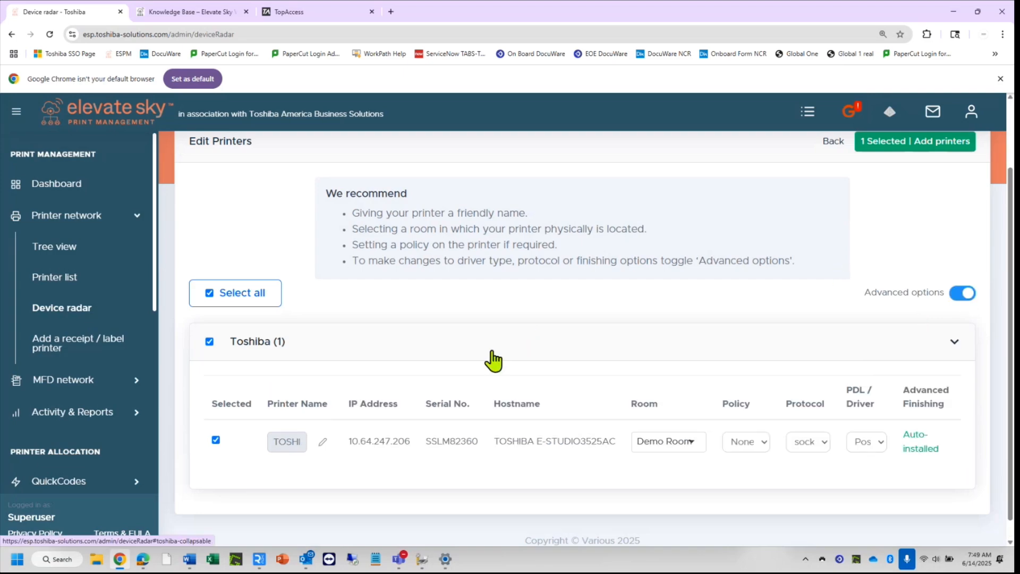
pyautogui.click(1002, 35)
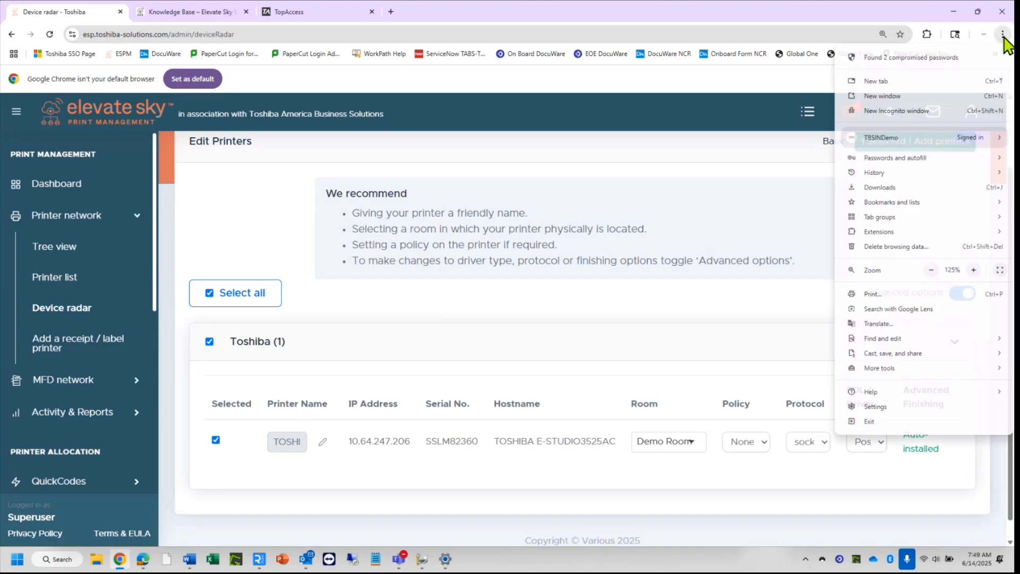
pyautogui.click(931, 270)
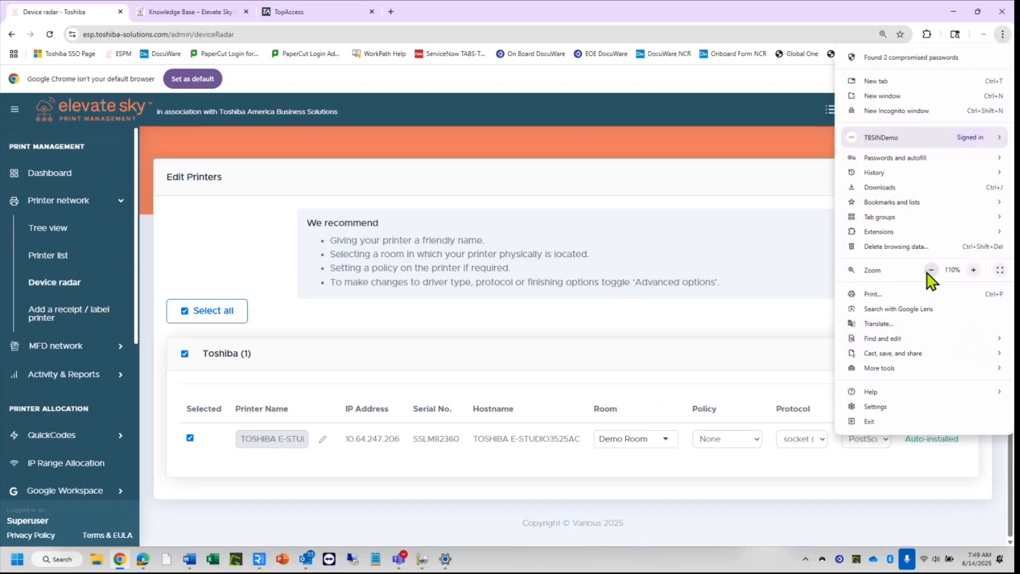
pyautogui.click(808, 269)
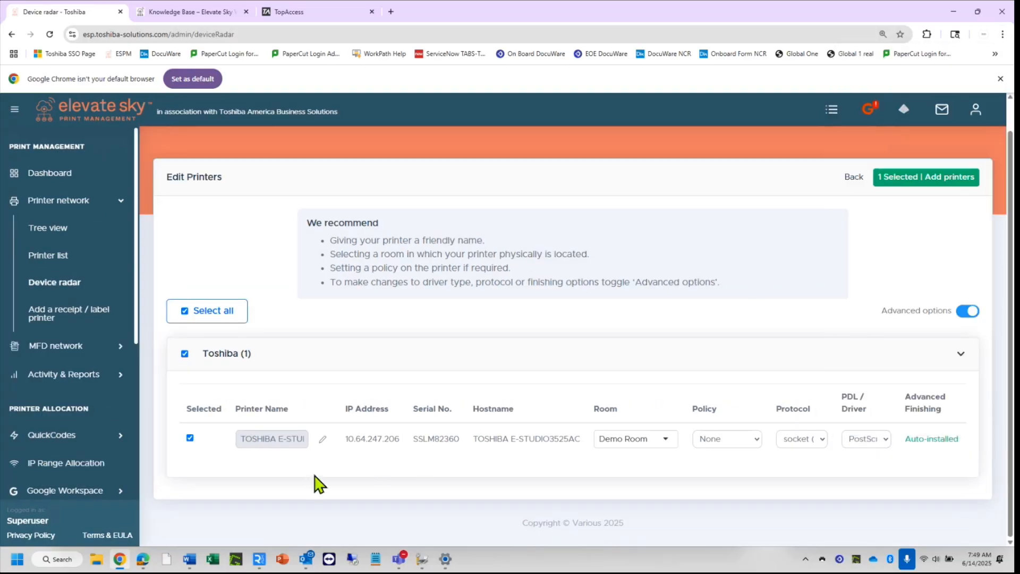
# Rename the Toshiba printer to 'A 3525AC Indy SR'.
pyautogui.click(322, 439)
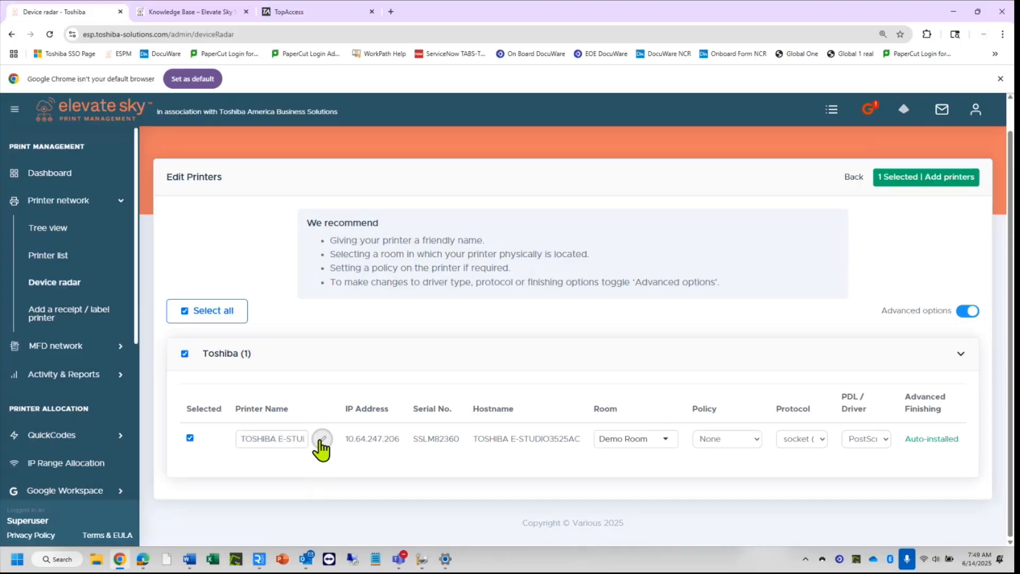
pyautogui.click(292, 438)
pyautogui.hotkey('ctrl', 'a')
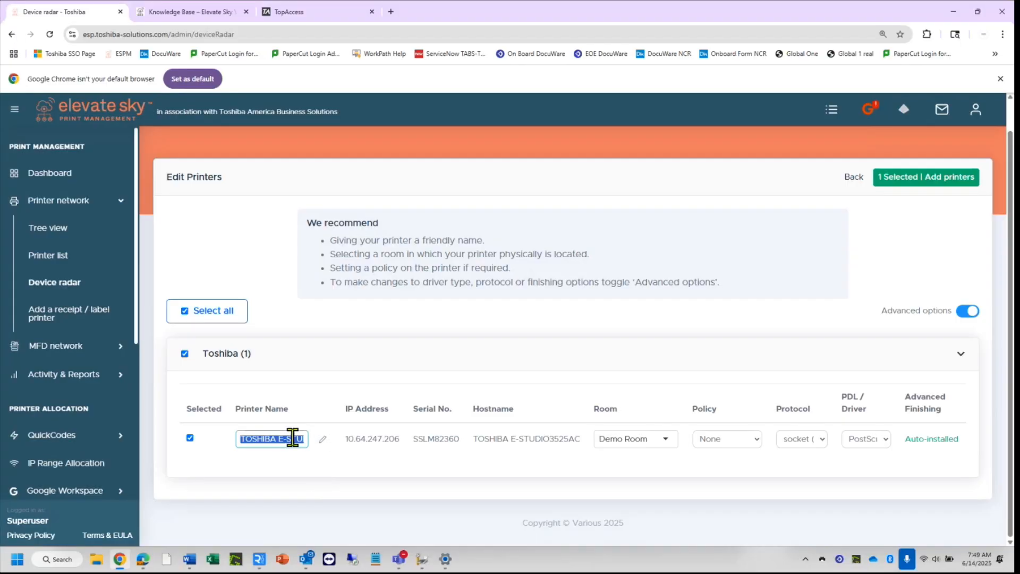
pyautogui.press('BackSpace')
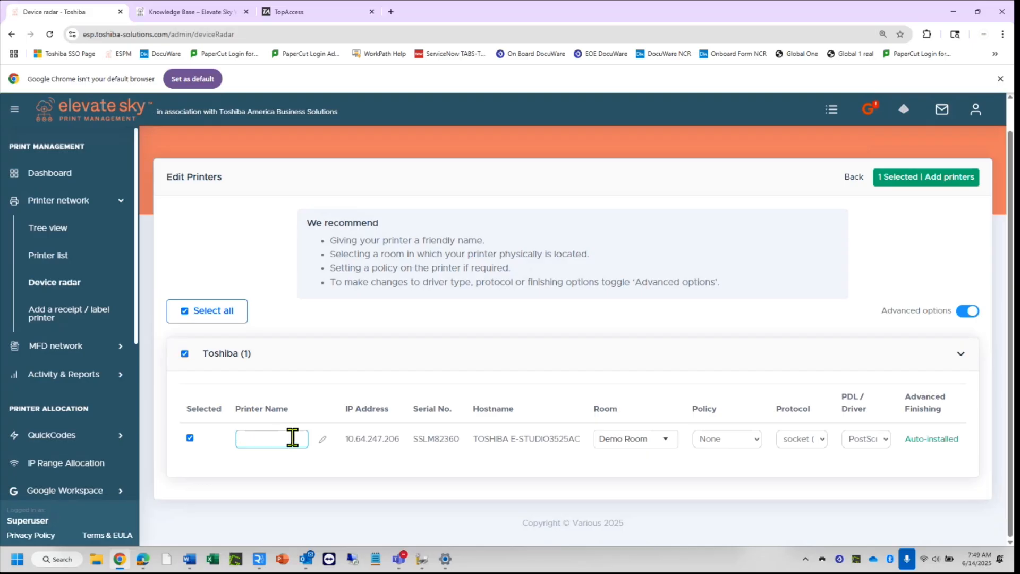
pyautogui.write('A')
pyautogui.write(' 35')
pyautogui.write('25')
pyautogui.write('AC')
pyautogui.write(' In')
pyautogui.write('dy SR')
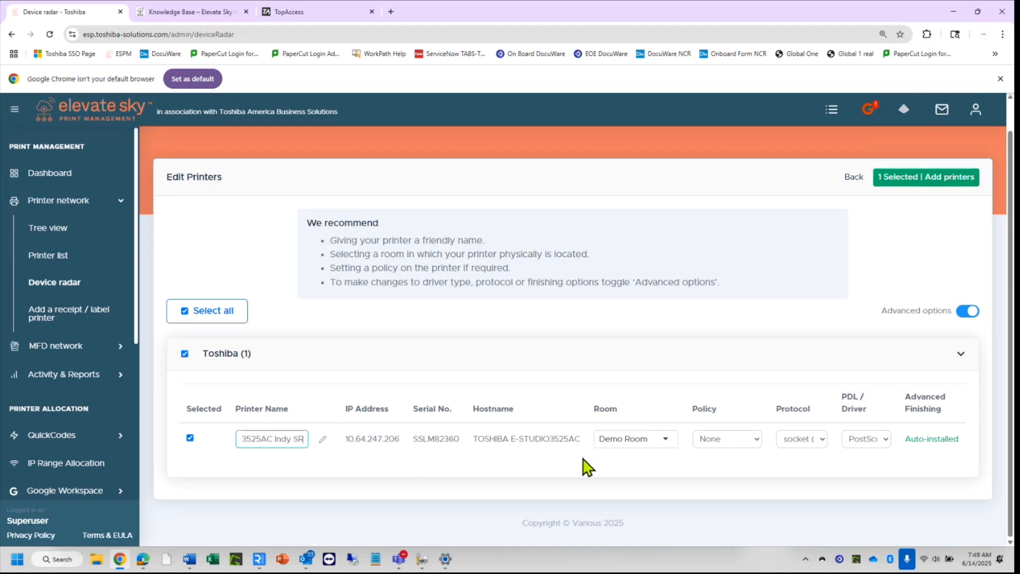
# Assign the printer to the Indy Demo Room and add it to the printer list.
pyautogui.click(664, 438)
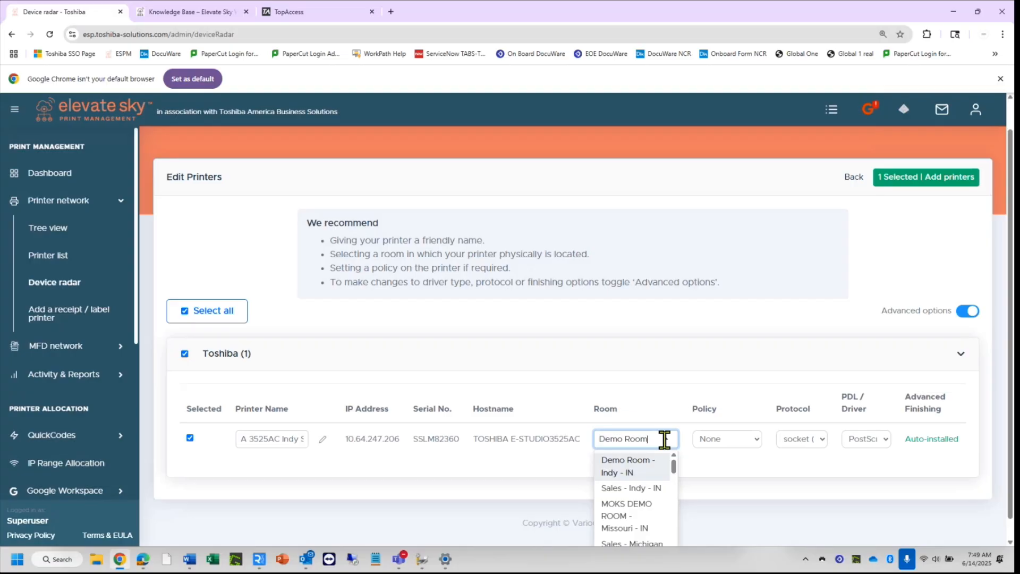
pyautogui.moveTo(673, 467)
pyautogui.mouseDown()
pyautogui.moveTo(674, 537)
pyautogui.moveTo(674, 456)
pyautogui.mouseUp()
pyautogui.click(648, 471)
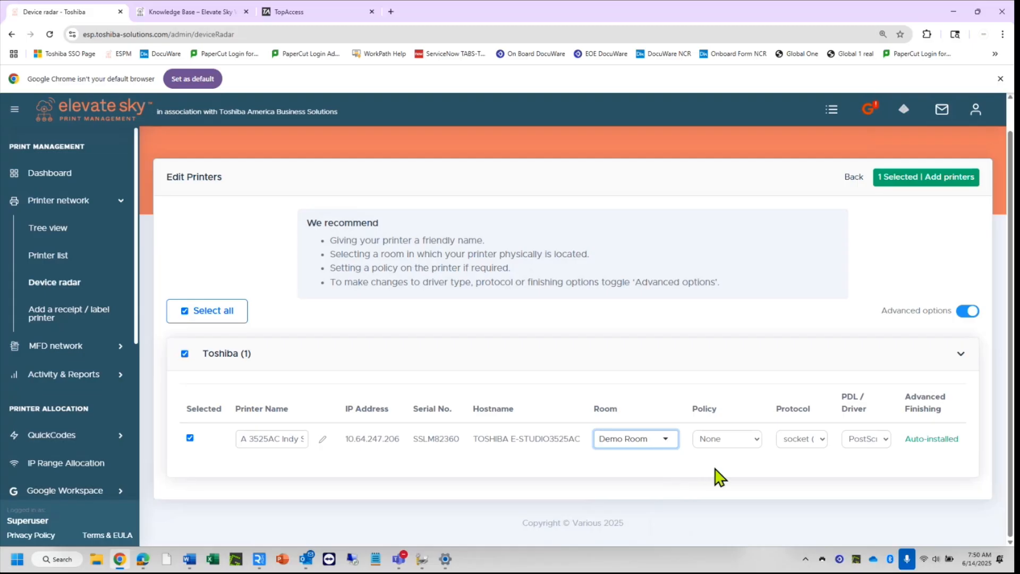
pyautogui.click(707, 407)
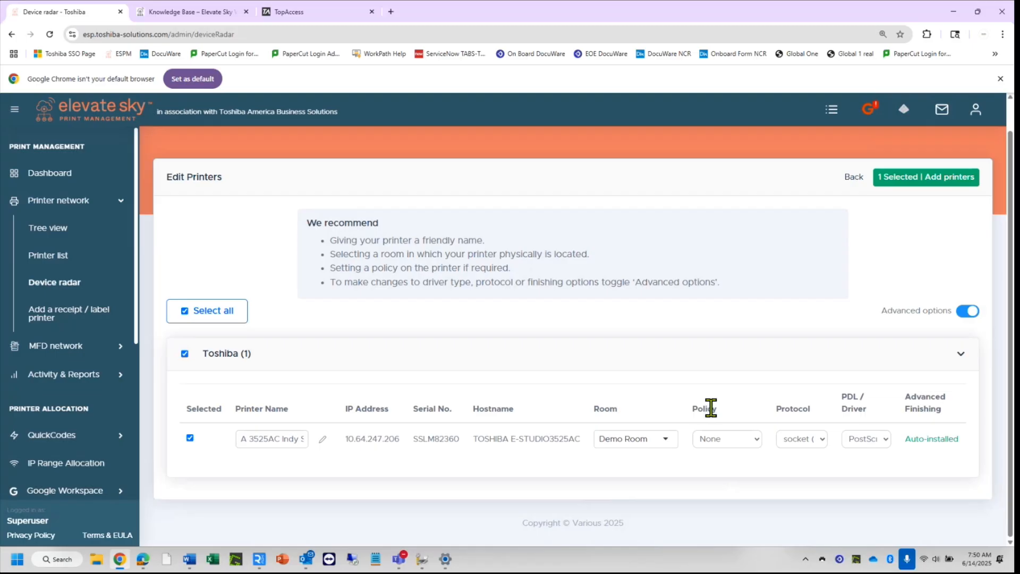
pyautogui.click(923, 181)
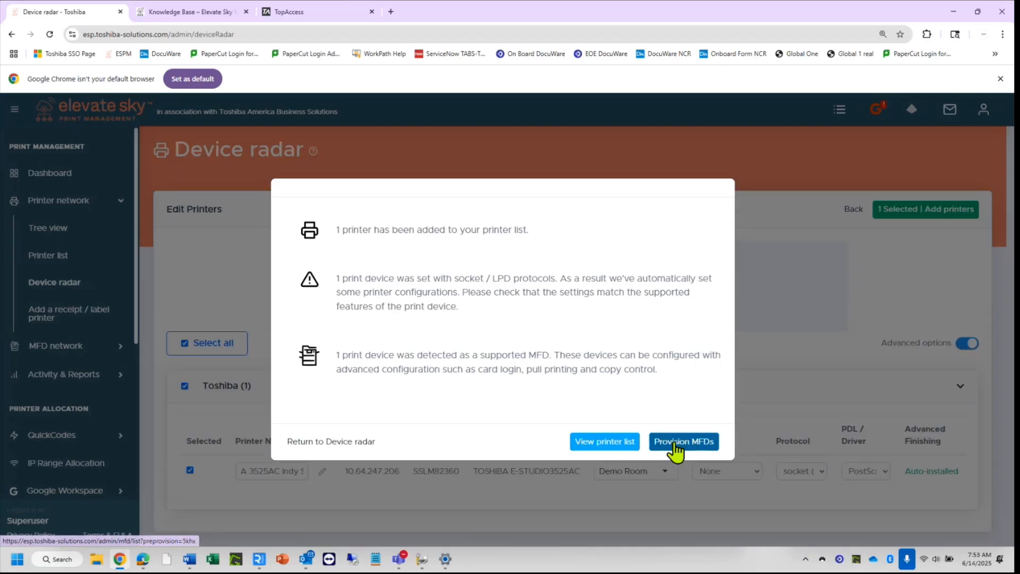
# Provision A 3525AC Indy SR as an MFD with admin name 'admin' and the device admin password.
pyautogui.click(685, 441)
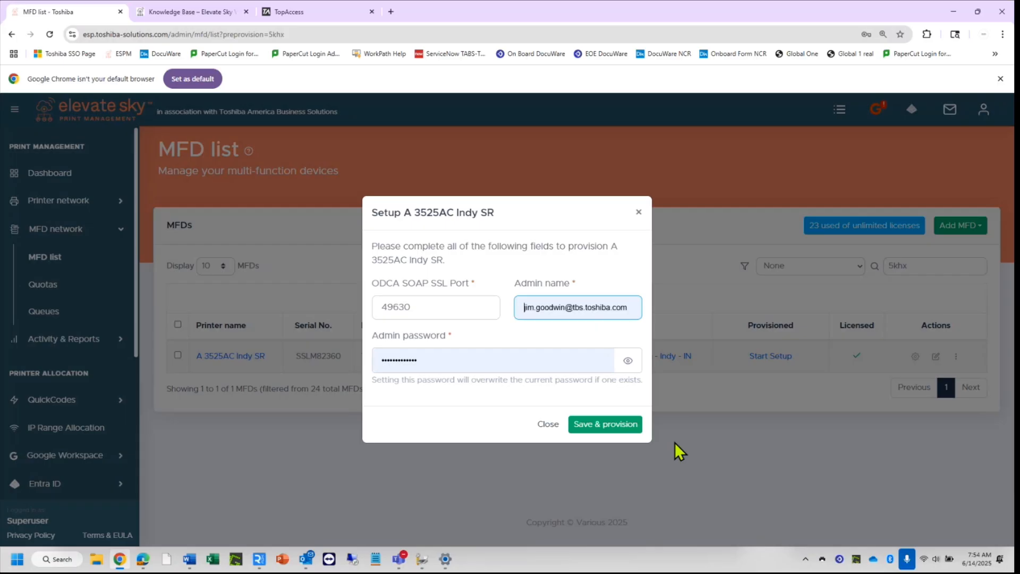
pyautogui.moveTo(631, 308); pyautogui.dragTo(511, 318)
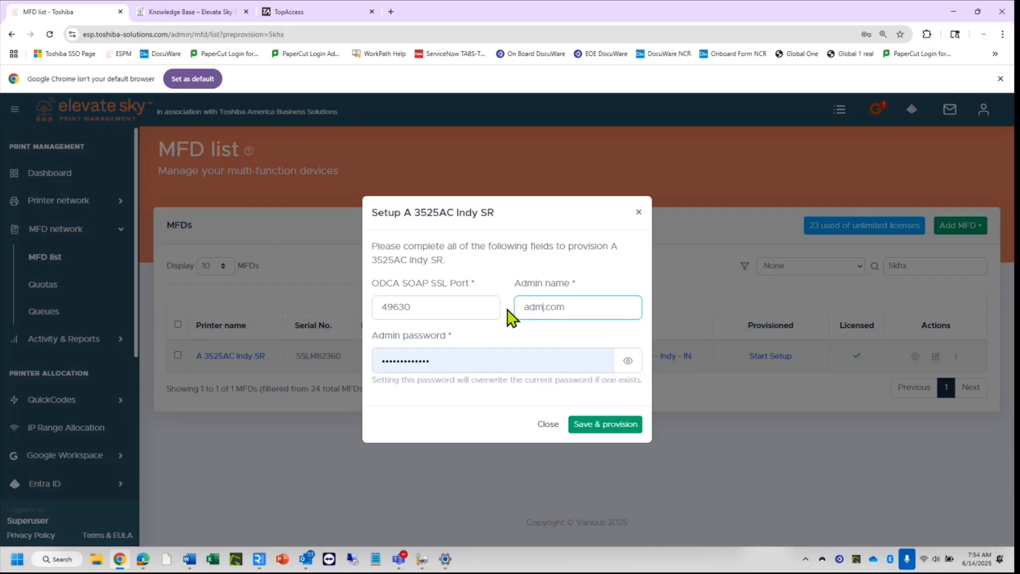
pyautogui.press('BackSpace')
pyautogui.press('BackSpace')
pyautogui.press('BackSpace')
pyautogui.press('Tab')
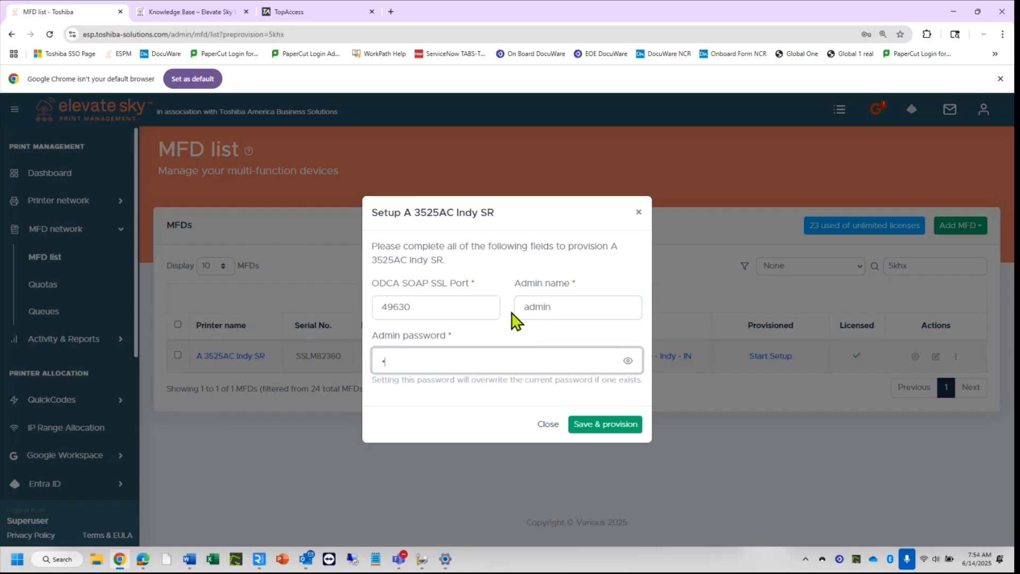
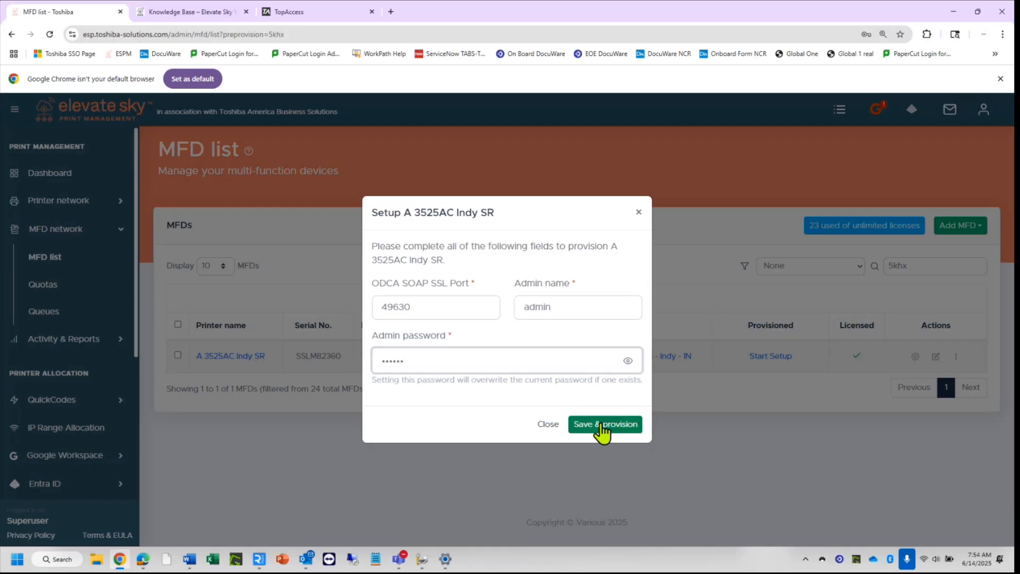
pyautogui.click(602, 425)
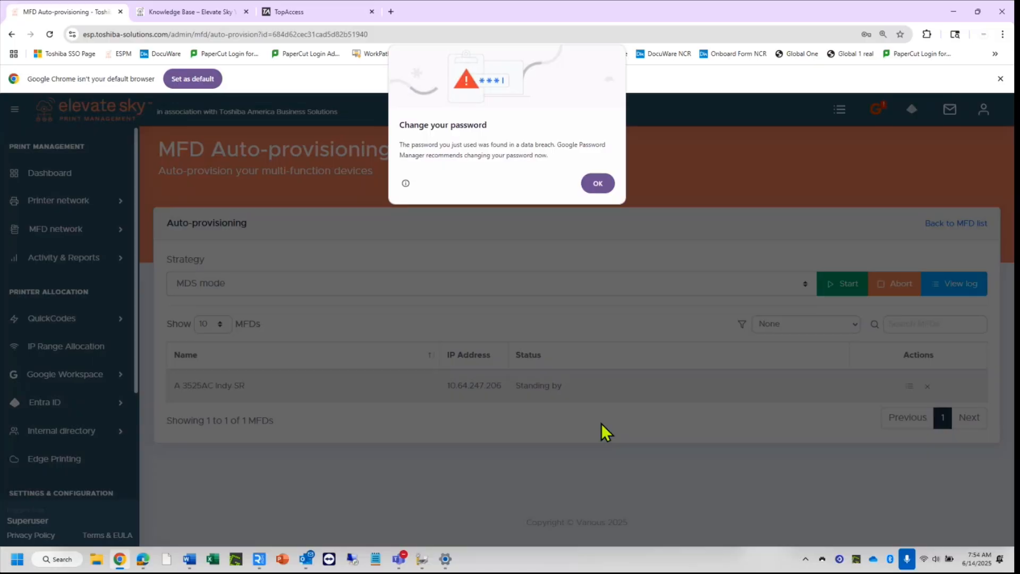
# Dismiss Chrome's password-breach alert and check the Strategy dropdown, leaving MDS mode unchanged.
pyautogui.click(597, 183)
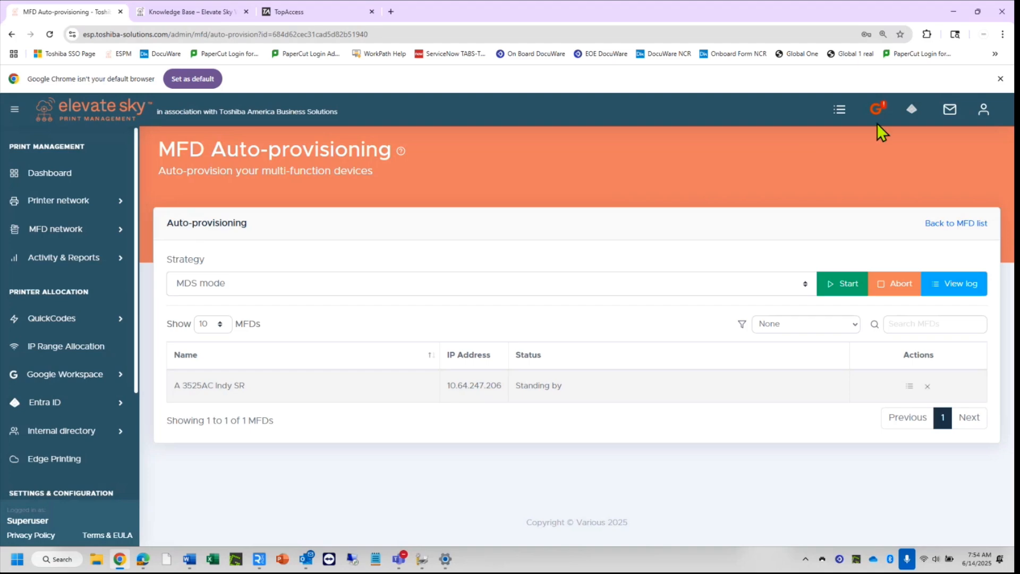
pyautogui.click(927, 34)
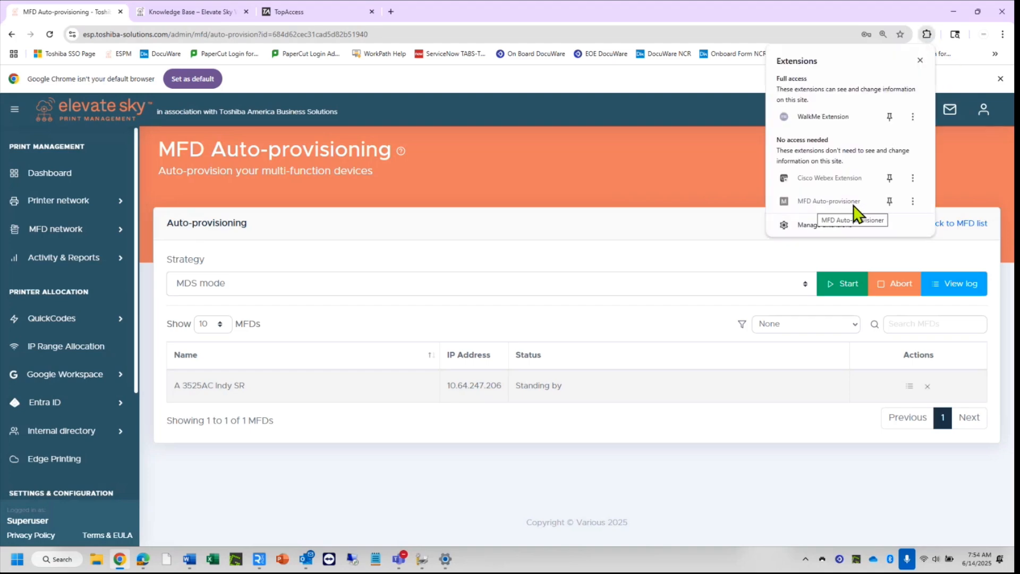
pyautogui.click(678, 186)
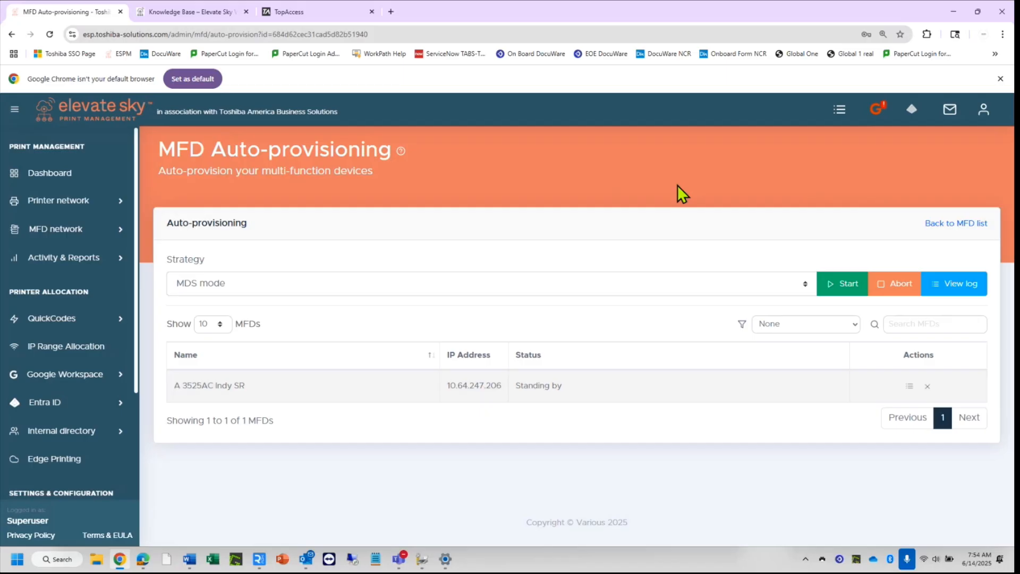
pyautogui.click(678, 294)
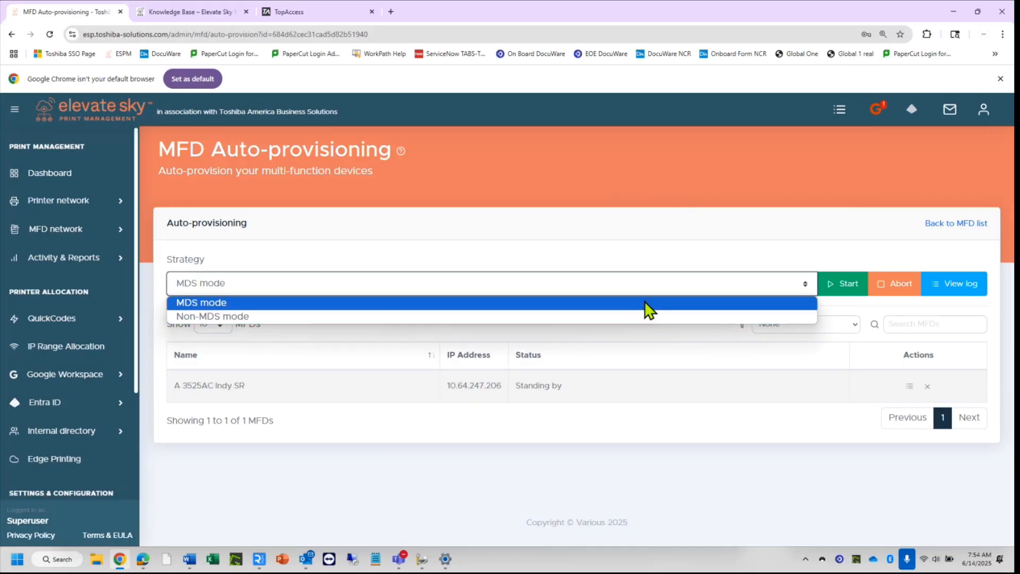
pyautogui.click(627, 454)
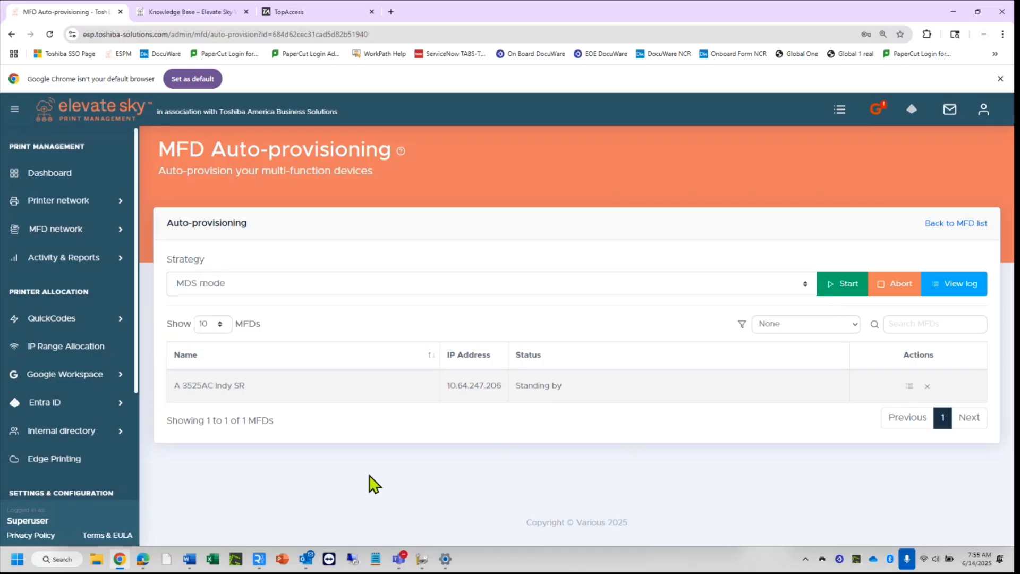
pyautogui.moveTo(263, 559)
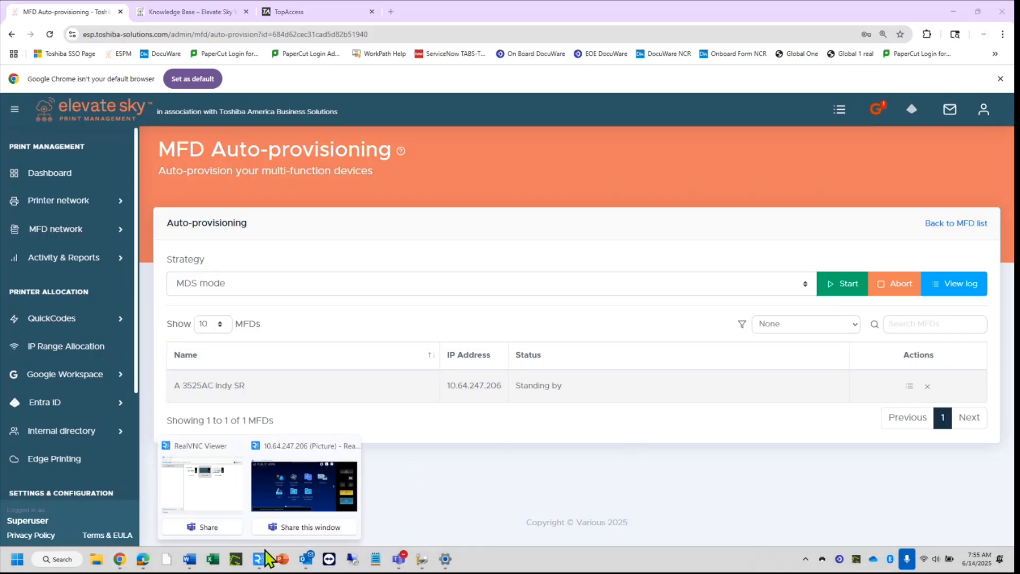
pyautogui.click(293, 517)
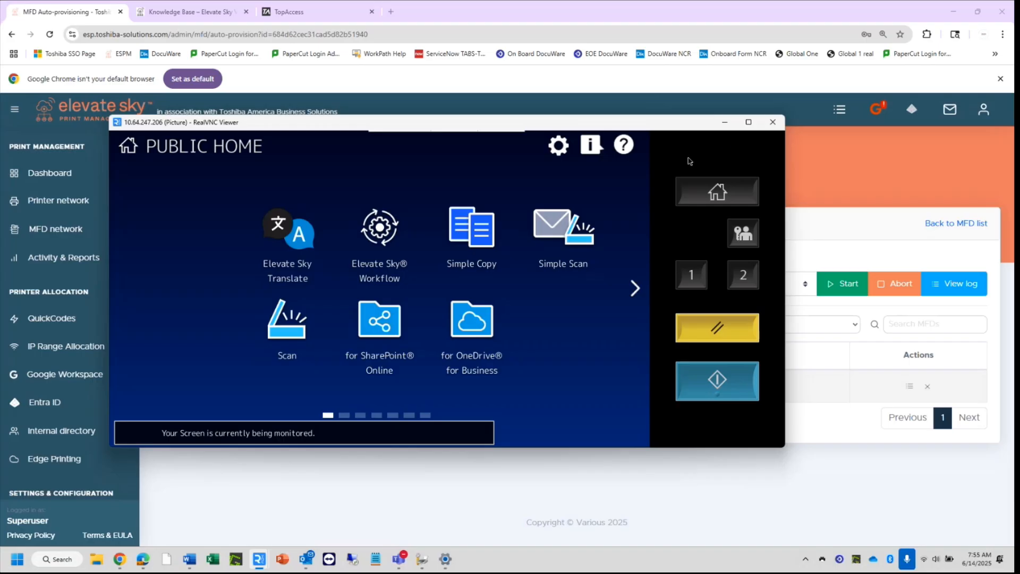
pyautogui.click(724, 123)
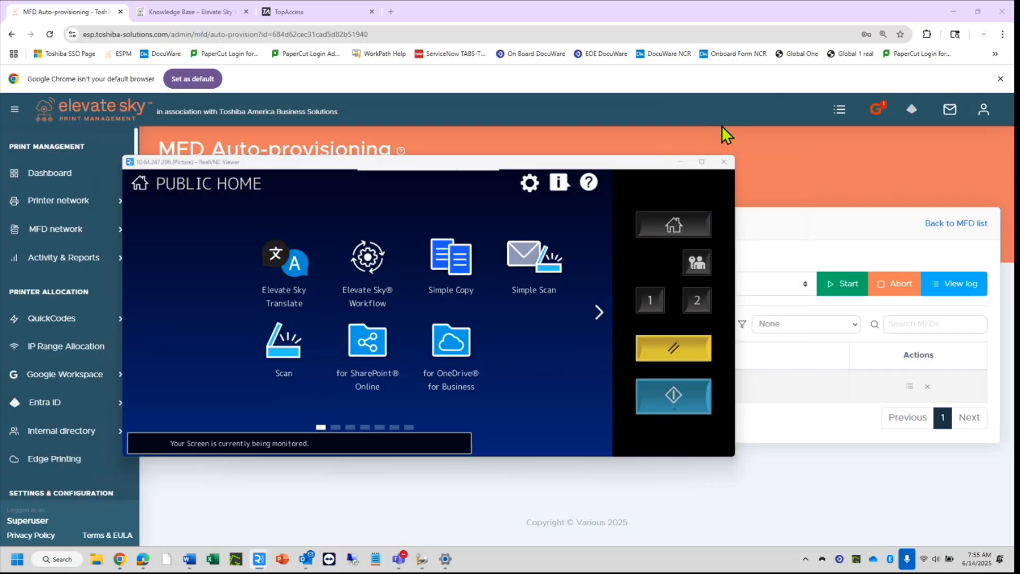
# Run Non-MDS auto-provisioning on A 3525AC Indy SR, check its log, and return to the MFD list.
pyautogui.click(447, 288)
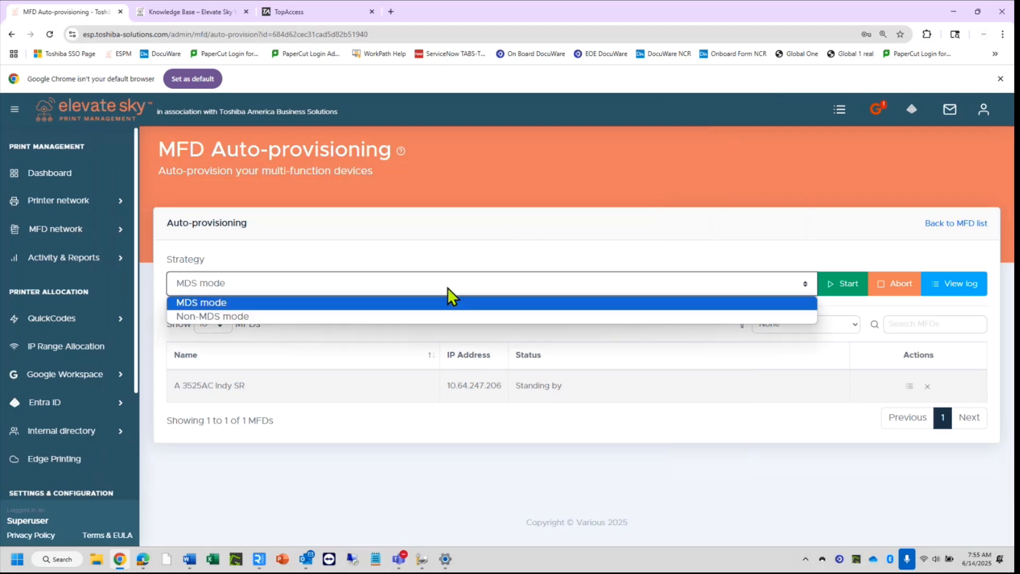
pyautogui.click(435, 317)
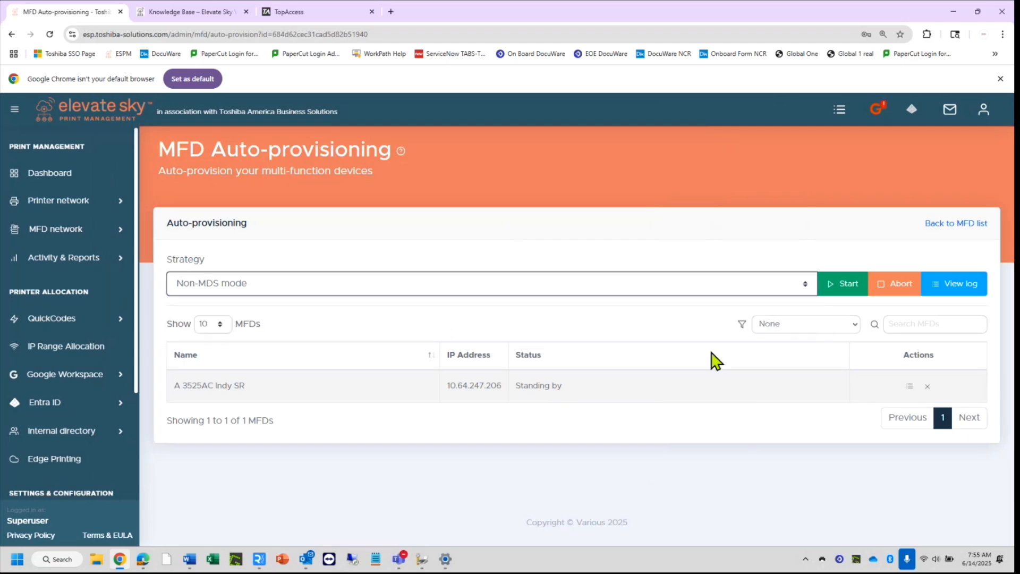
pyautogui.click(841, 283)
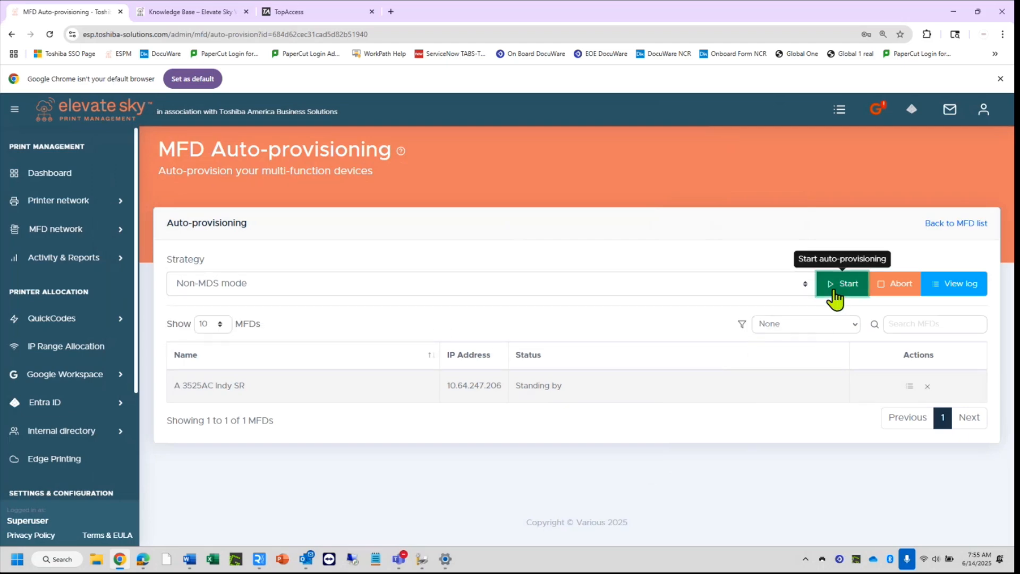
pyautogui.click(910, 387)
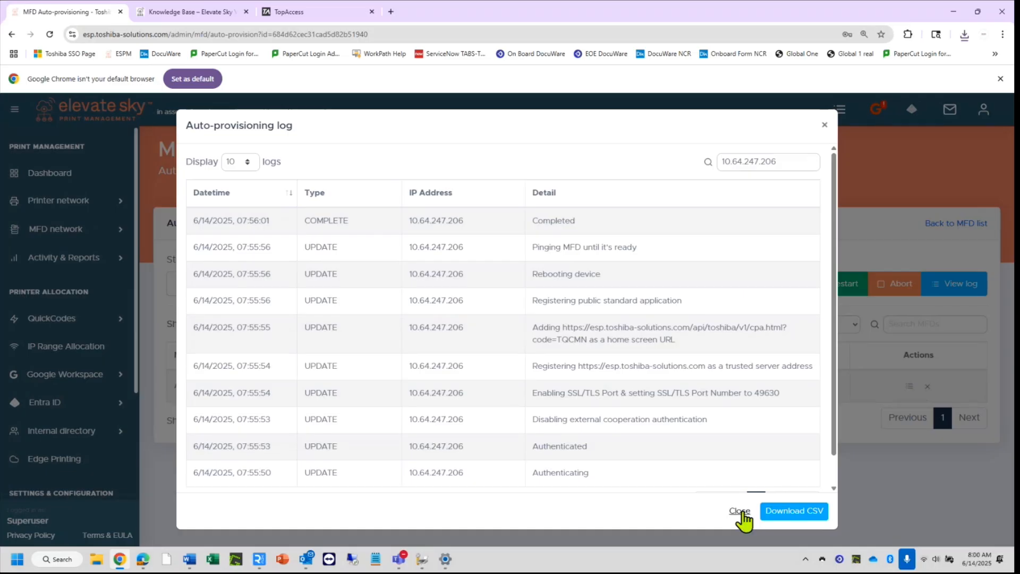
pyautogui.click(739, 511)
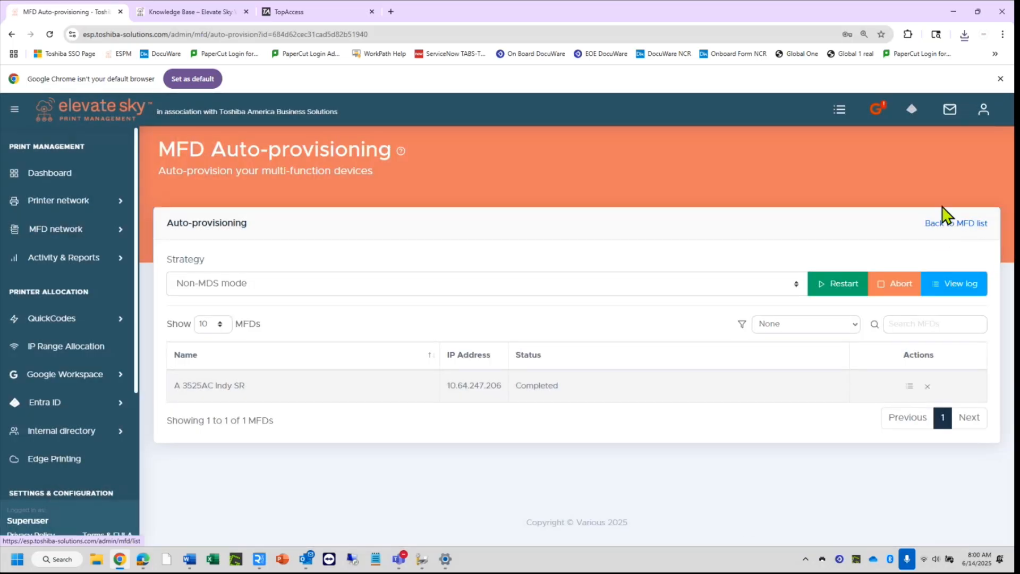
pyautogui.click(960, 224)
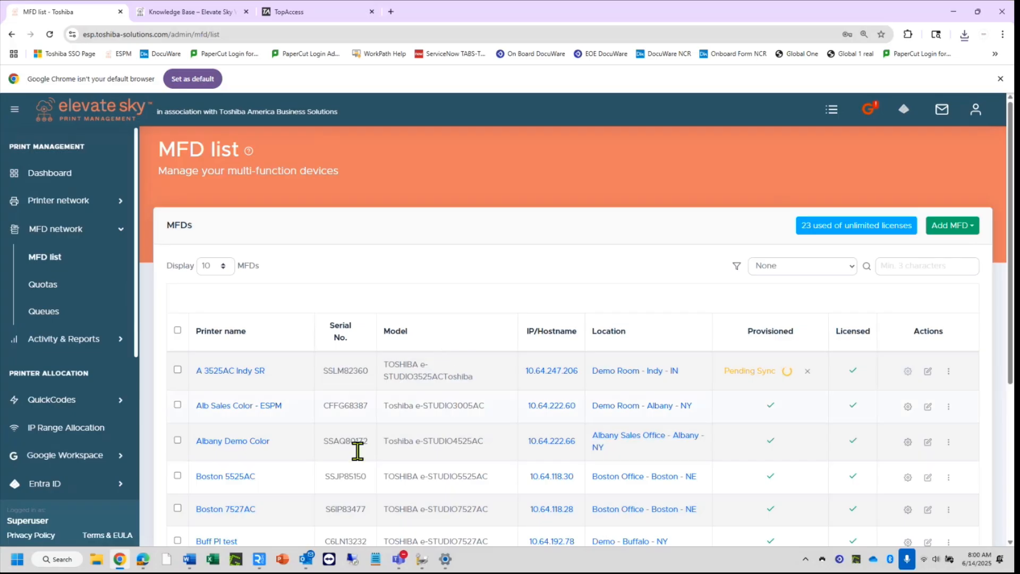
# Connect RealVNC Viewer to the printer at 10.64.247.206, accepting the warning and entering the VNC password.
pyautogui.moveTo(271, 563)
pyautogui.click(269, 484)
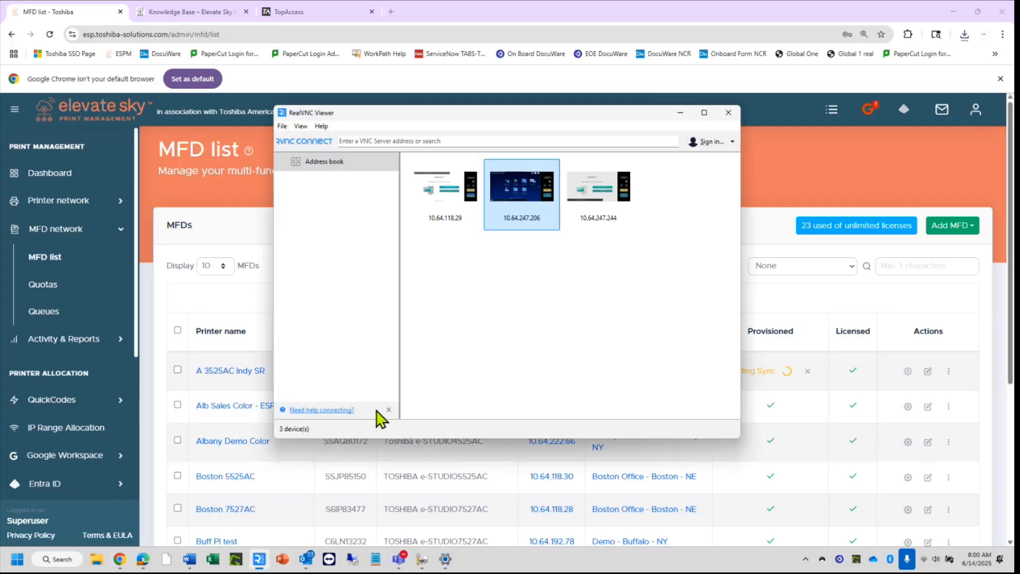
pyautogui.doubleClick(525, 207)
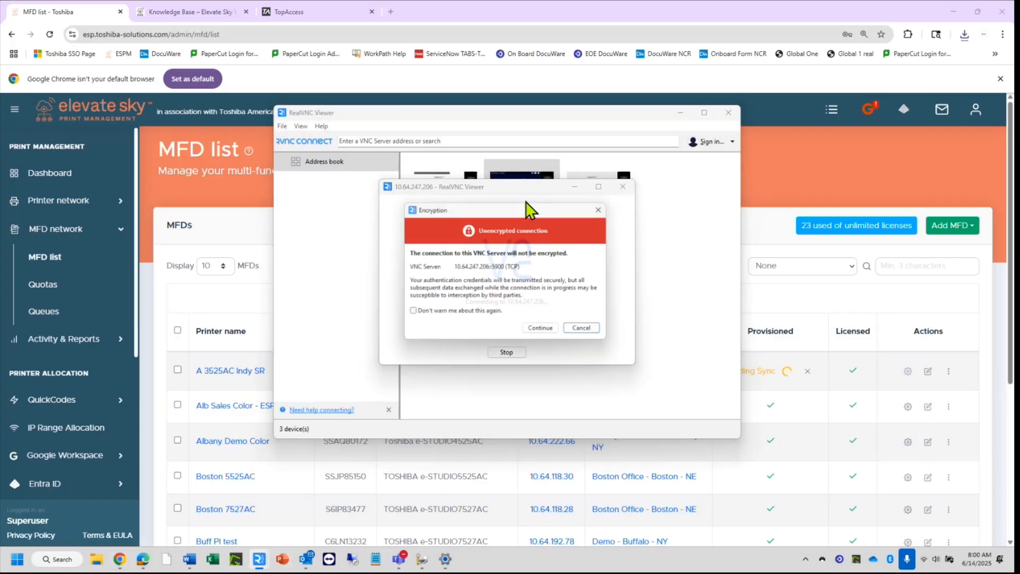
pyautogui.click(543, 332)
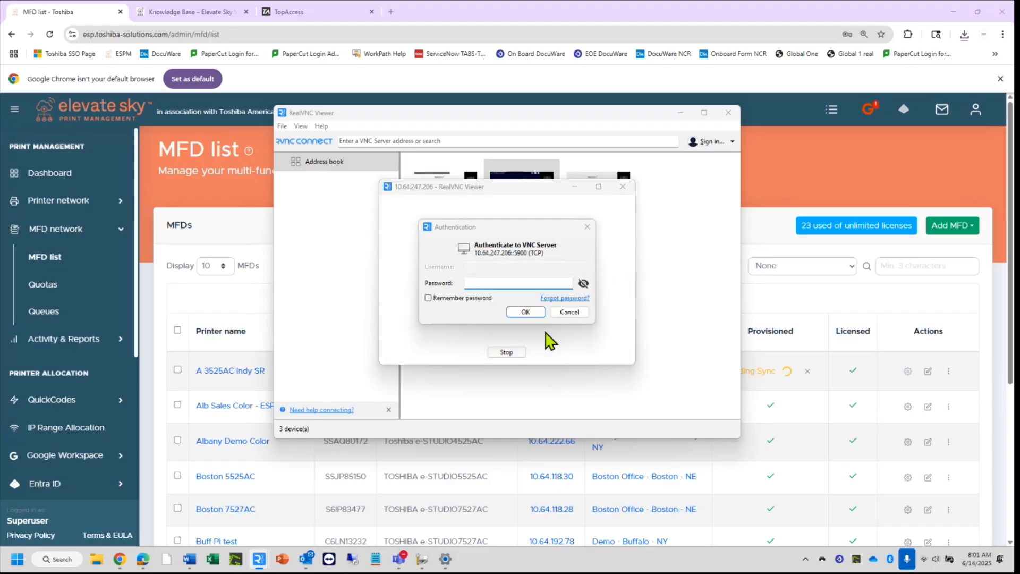
pyautogui.write('••')
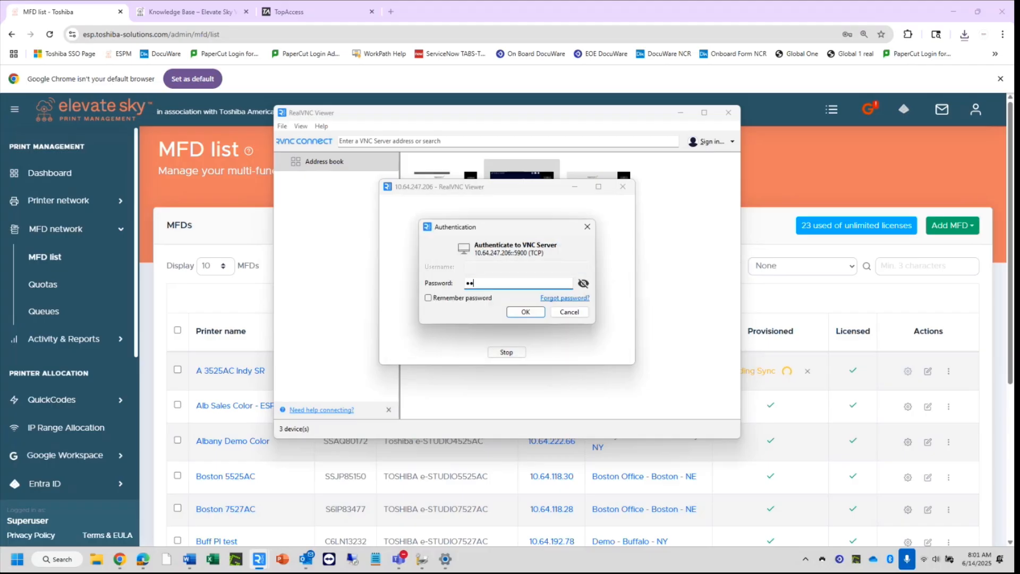
pyautogui.write('••••')
pyautogui.click(532, 314)
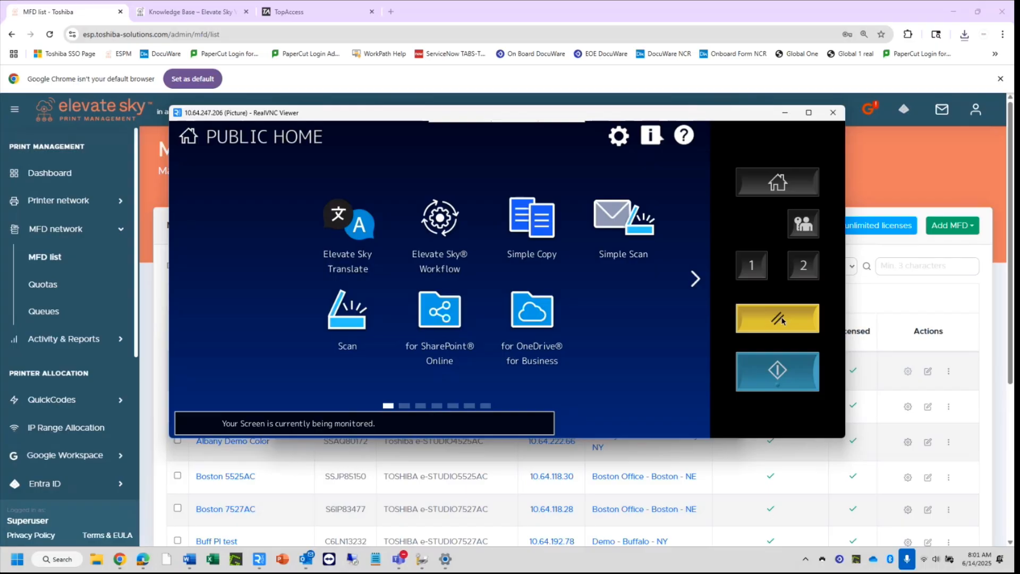
# Reset the printer panel, launch Elevate Sky Print on it, and bring the MFD list back in front.
pyautogui.click(782, 321)
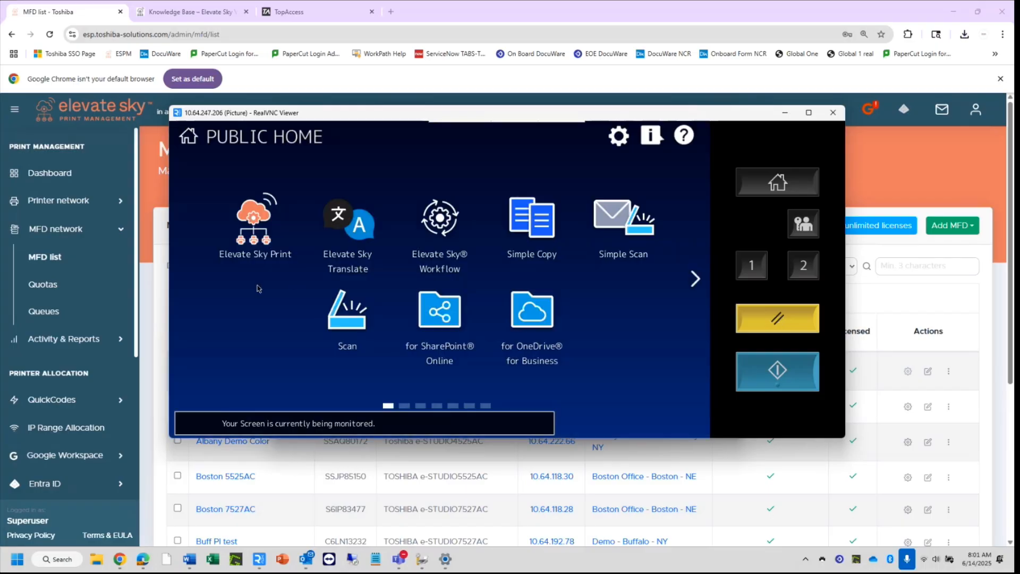
pyautogui.click(254, 226)
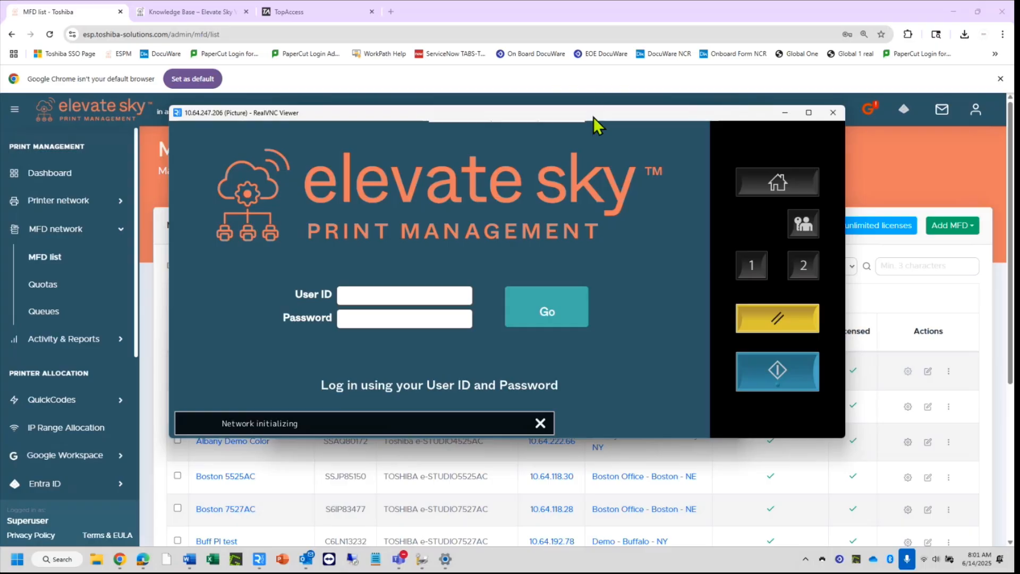
pyautogui.moveTo(594, 117); pyautogui.dragTo(563, 381)
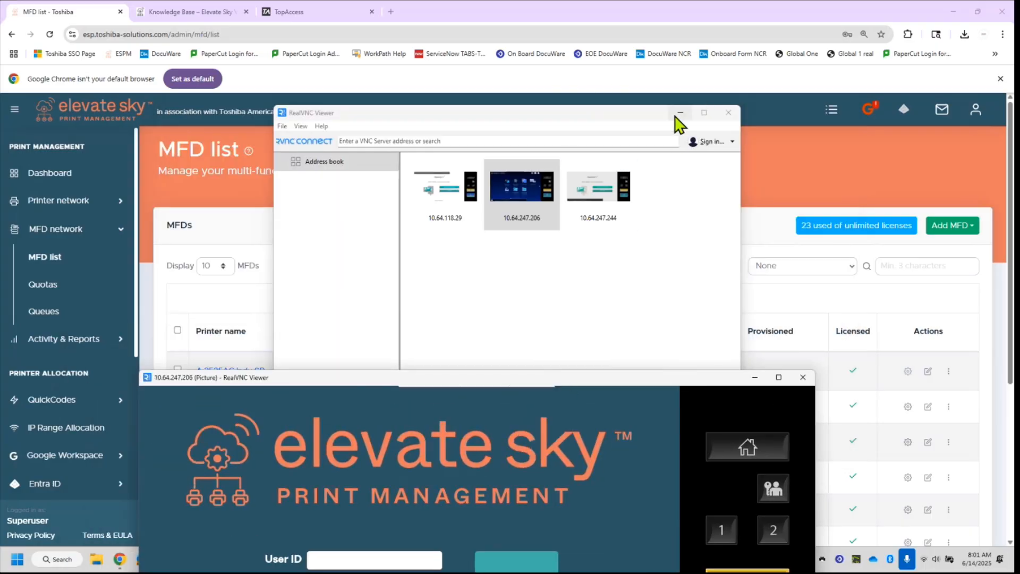
pyautogui.click(680, 113)
pyautogui.moveTo(670, 376); pyautogui.dragTo(676, 423)
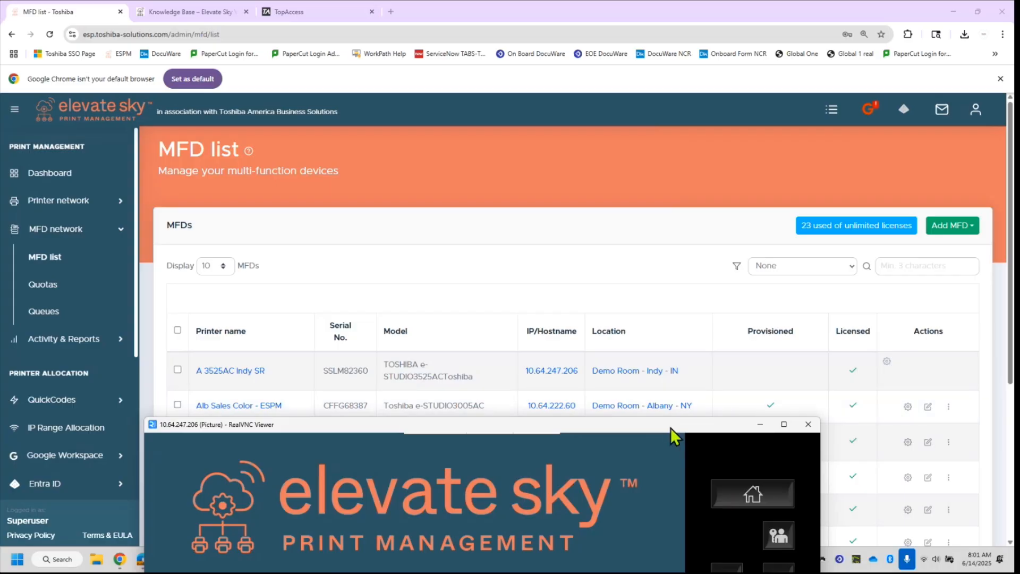
pyautogui.moveTo(671, 428); pyautogui.dragTo(658, 117)
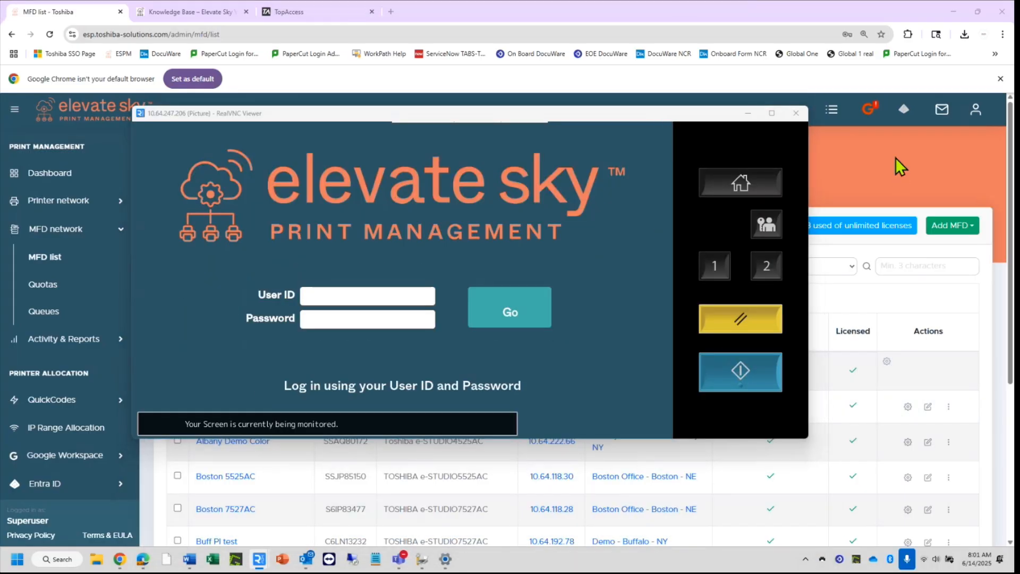
pyautogui.click(894, 157)
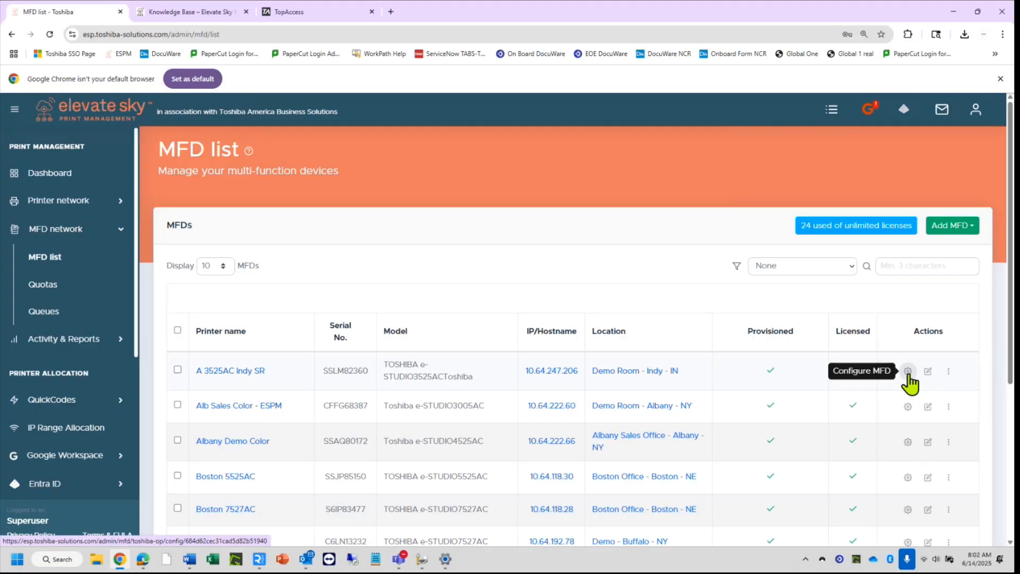
# Enable SmartCard login in A 3525AC Indy SR's MFD configuration, save, and return to the MFD list.
pyautogui.click(909, 376)
pyautogui.scroll(-2, 695, 402)
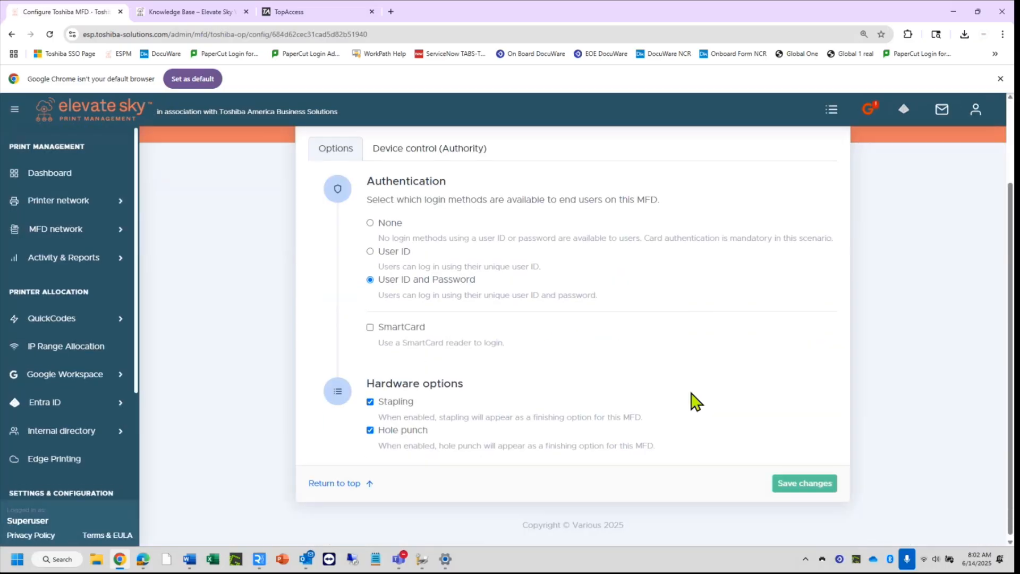
pyautogui.click(370, 328)
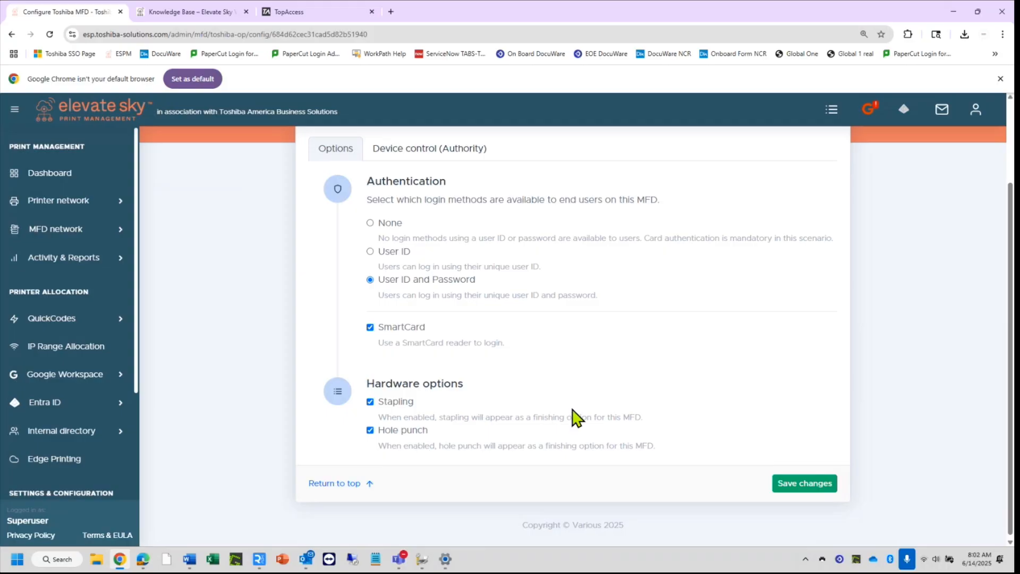
pyautogui.click(801, 490)
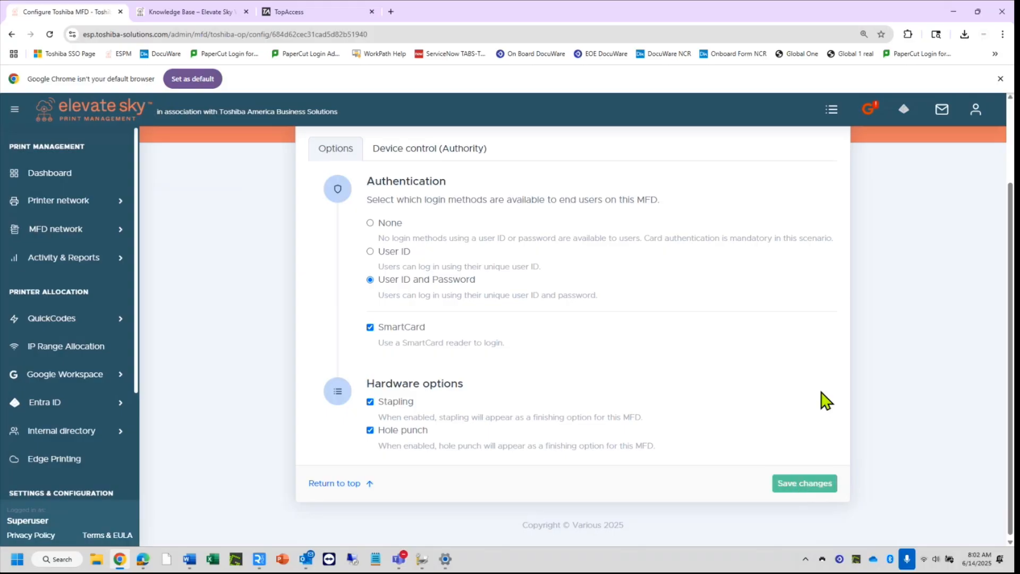
pyautogui.click(323, 484)
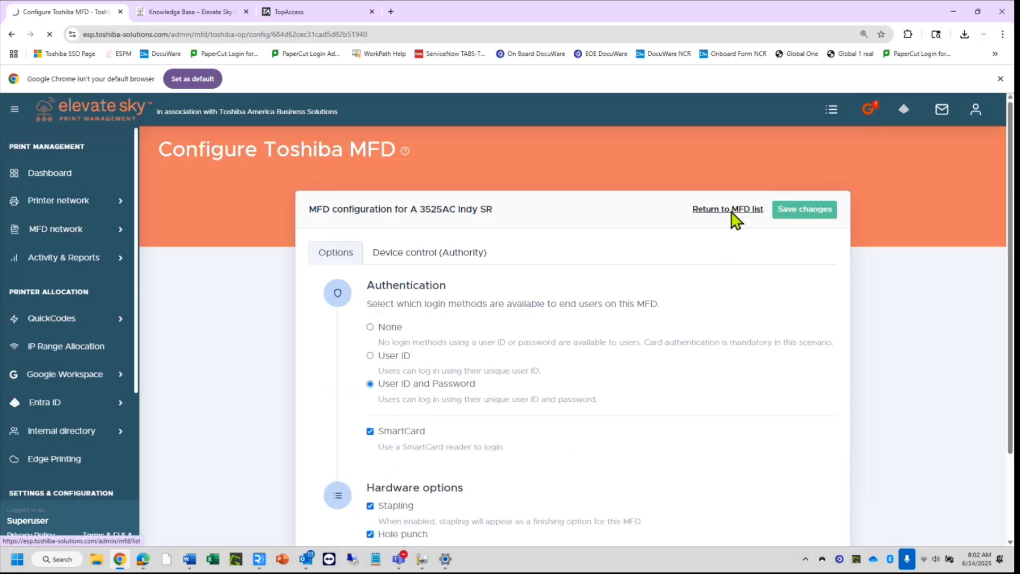
pyautogui.click(729, 210)
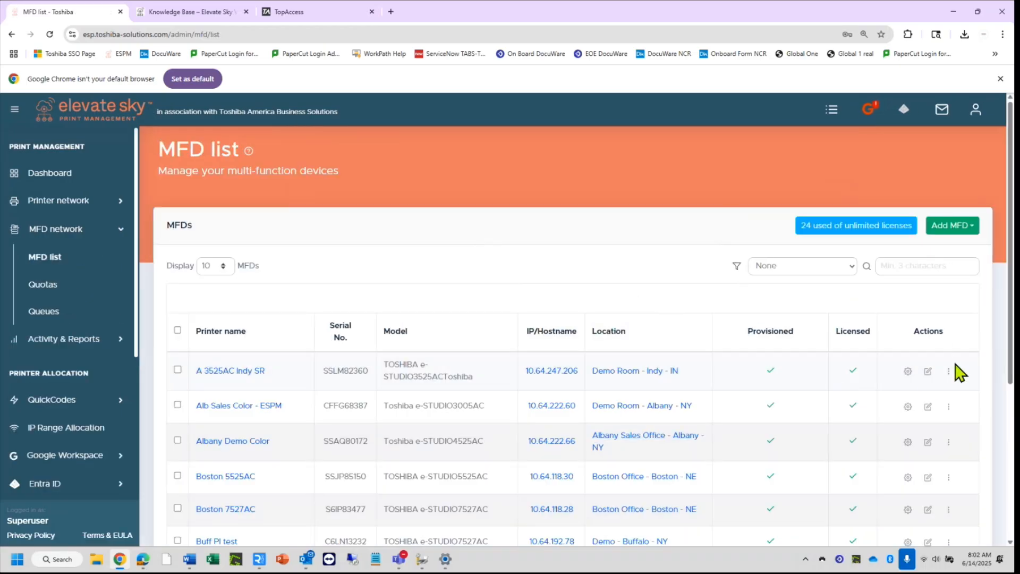
# Update A 3525AC Indy SR's settings, keeping 'Color printer' as its printer color override.
pyautogui.click(929, 372)
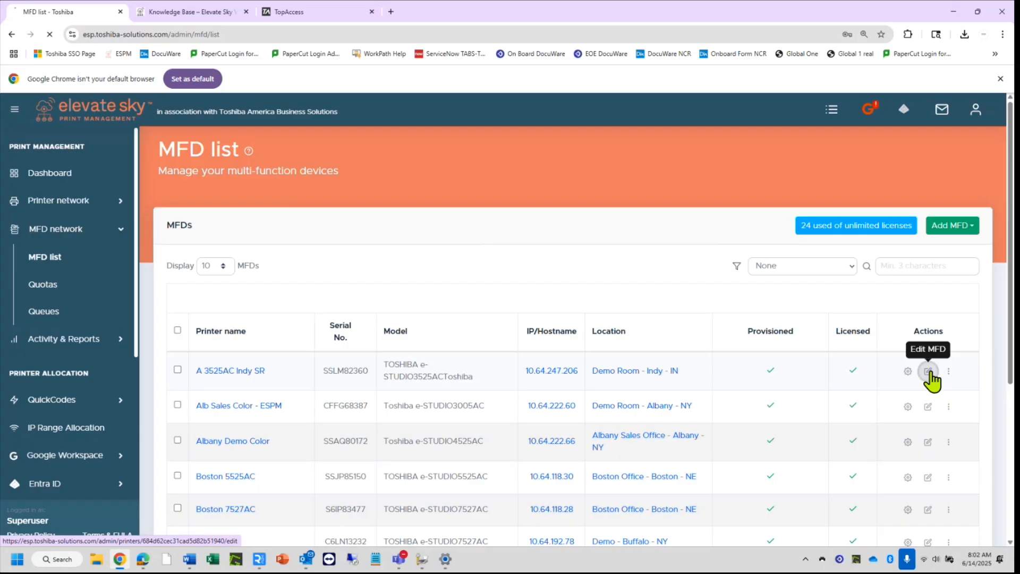
pyautogui.scroll(-15, 902, 433)
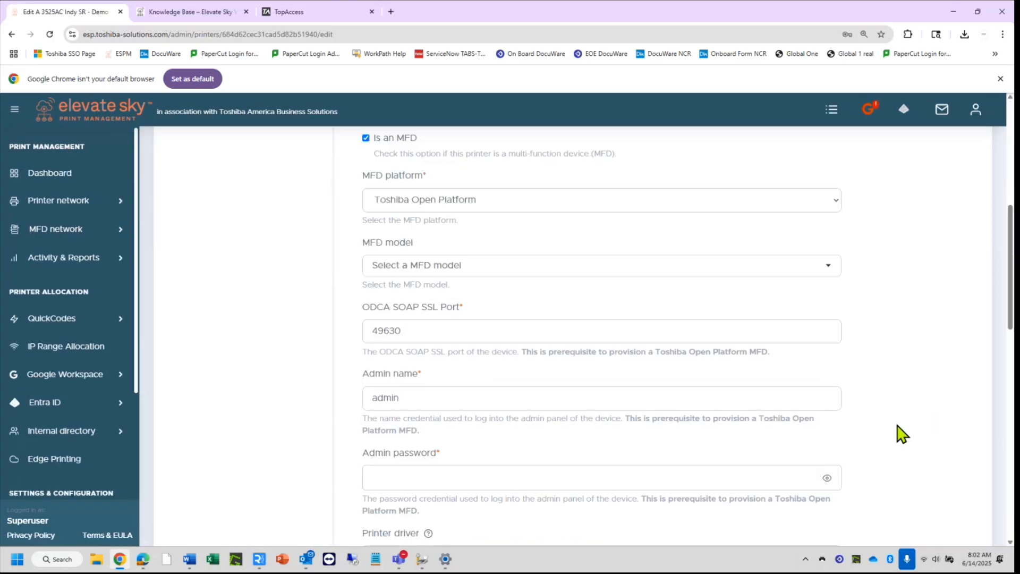
pyautogui.scroll(-2, 901, 433)
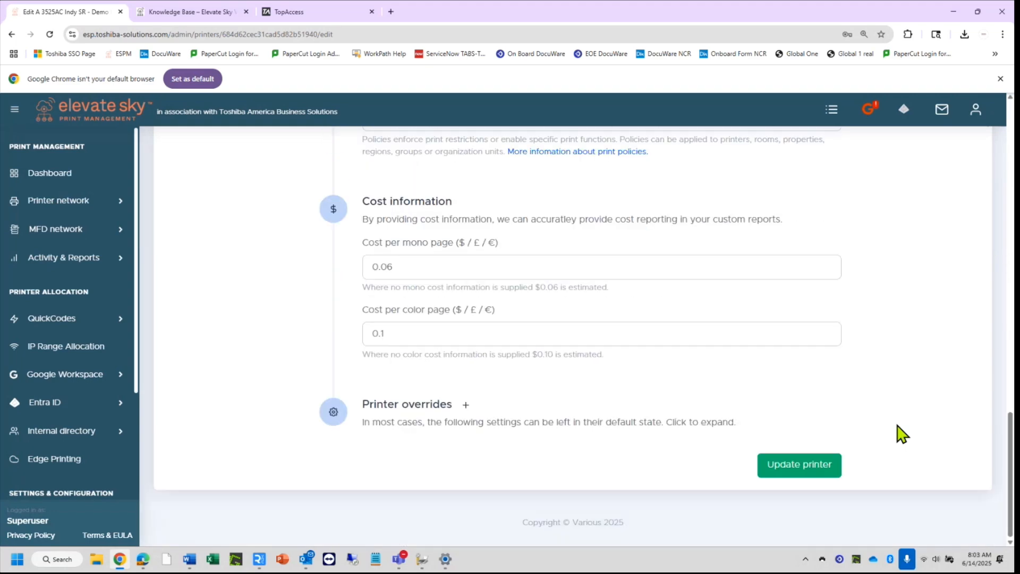
pyautogui.click(464, 406)
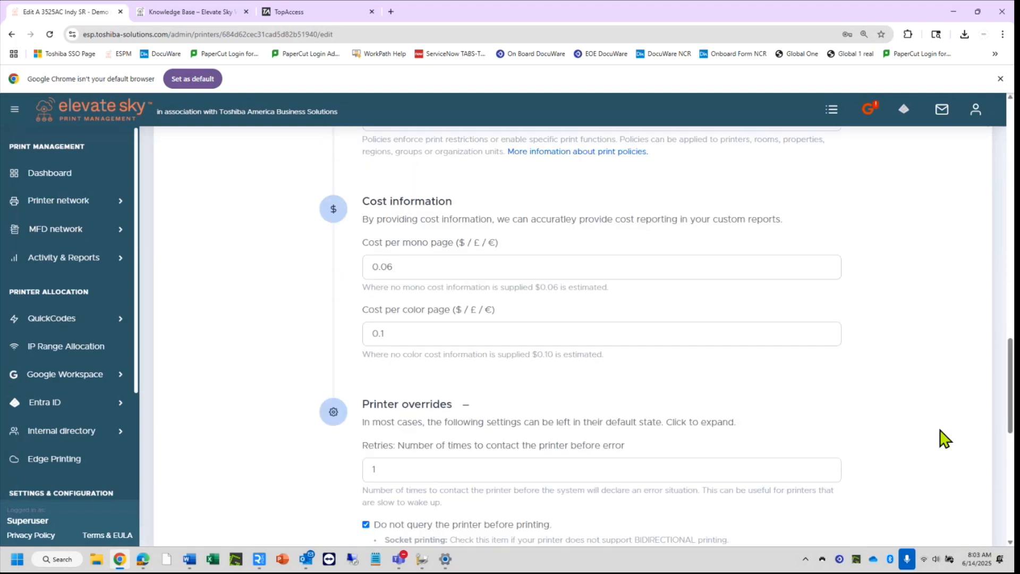
pyautogui.scroll(-6, 945, 439)
pyautogui.scroll(-2, 944, 439)
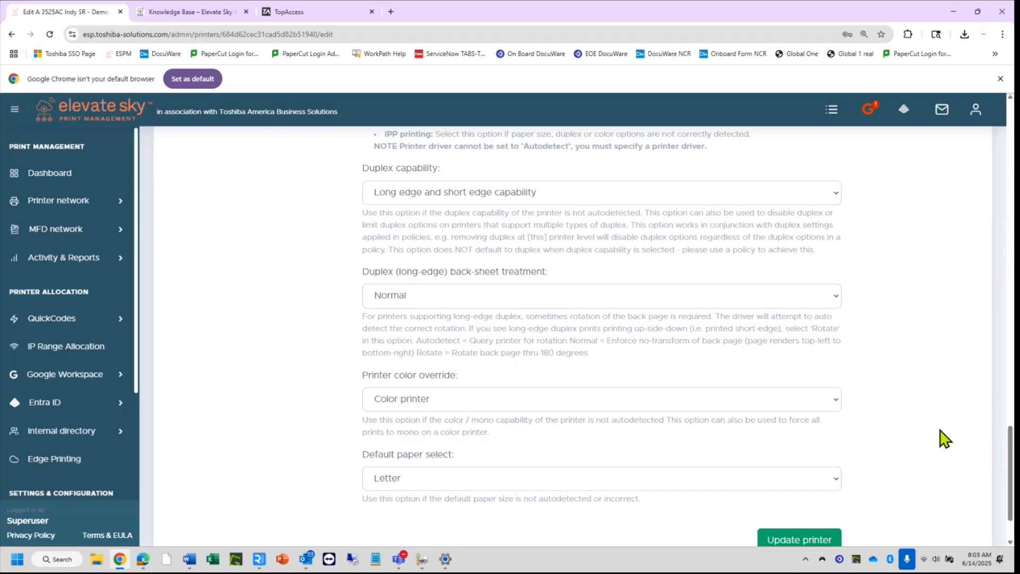
pyautogui.scroll(-2, 944, 436)
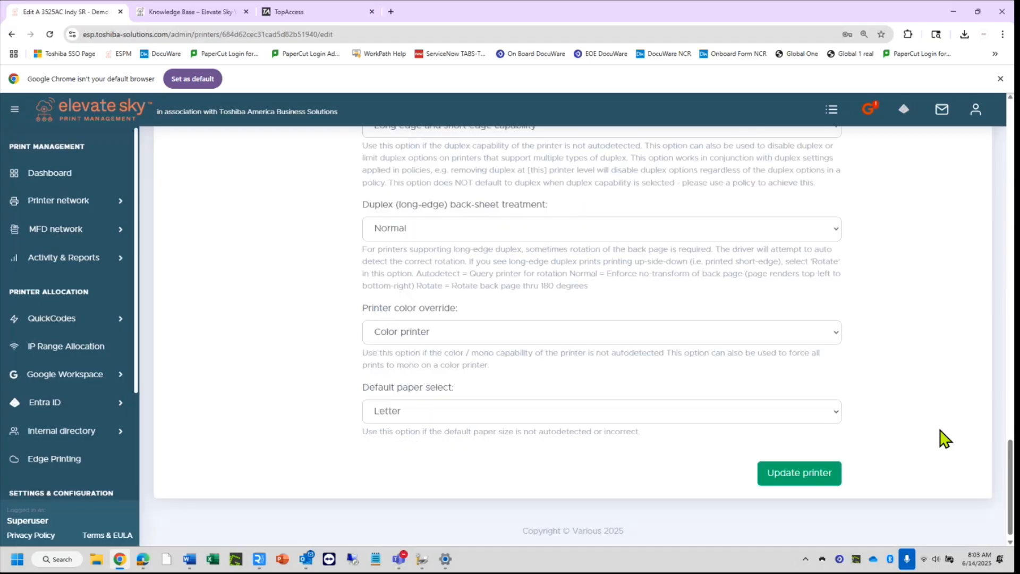
pyautogui.click(821, 332)
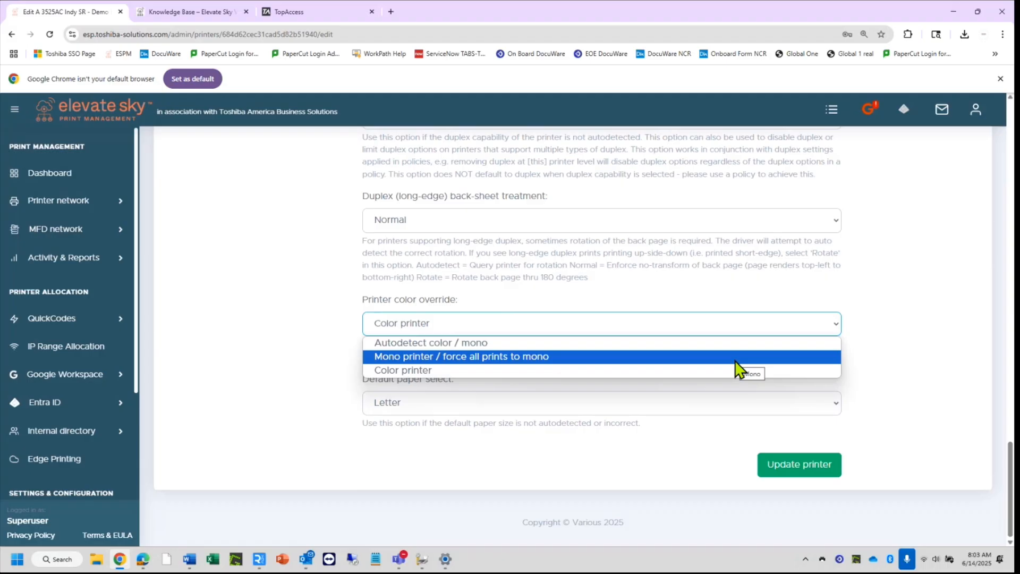
pyautogui.click(676, 370)
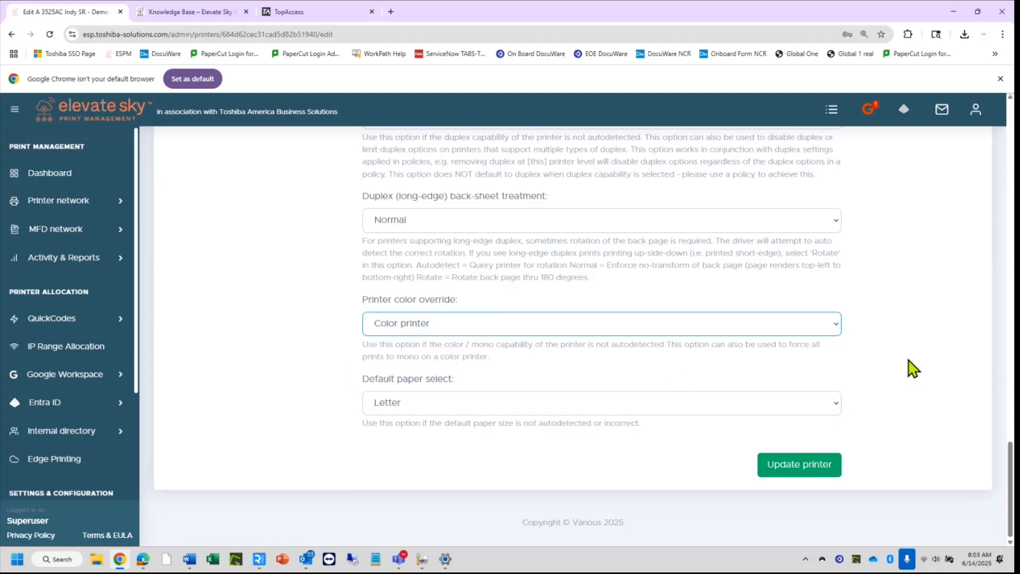
pyautogui.click(792, 466)
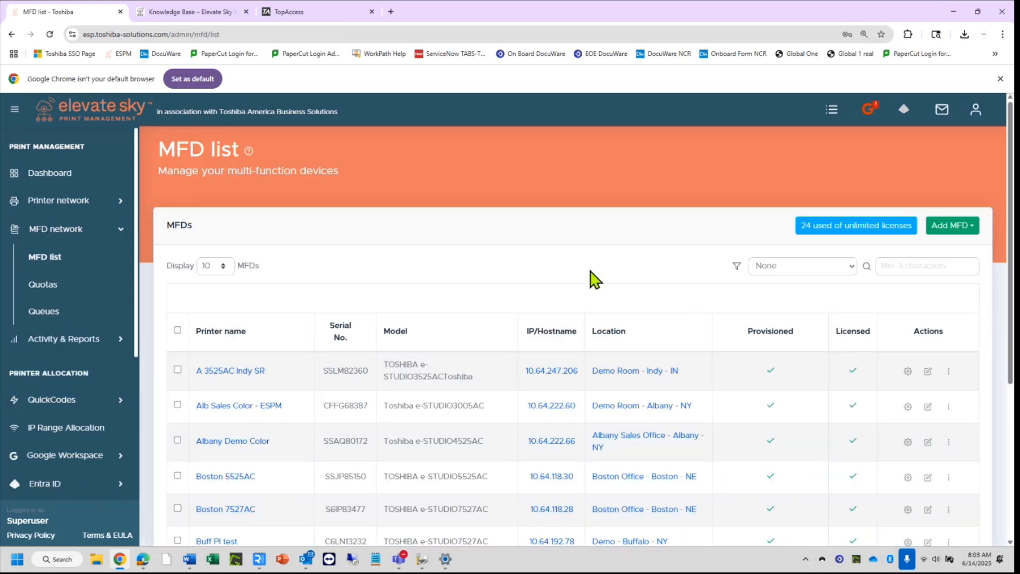
# Open Printer network > Printer list and tick the A 3525AC Indy SR row.
pyautogui.click(53, 203)
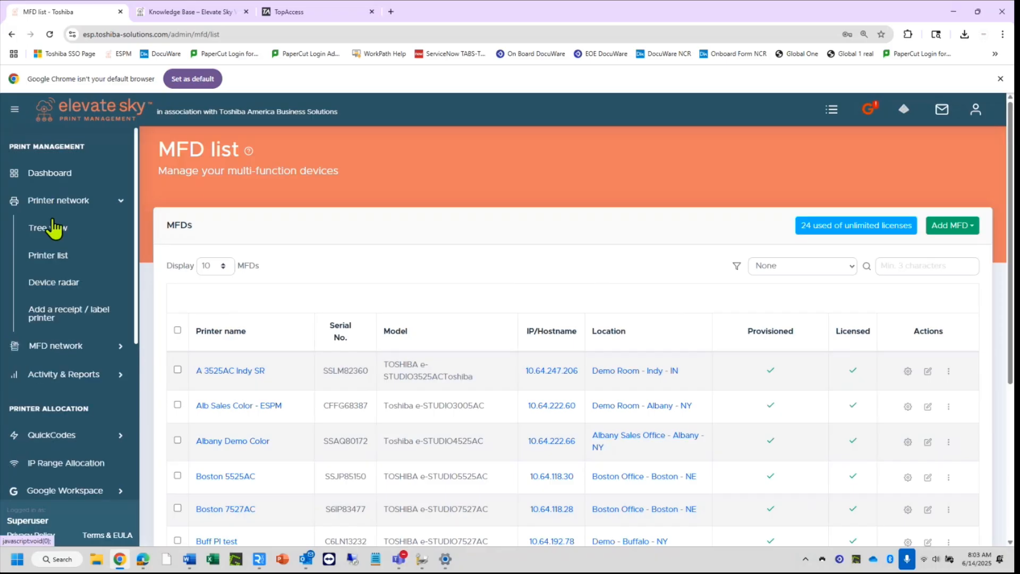
pyautogui.click(49, 257)
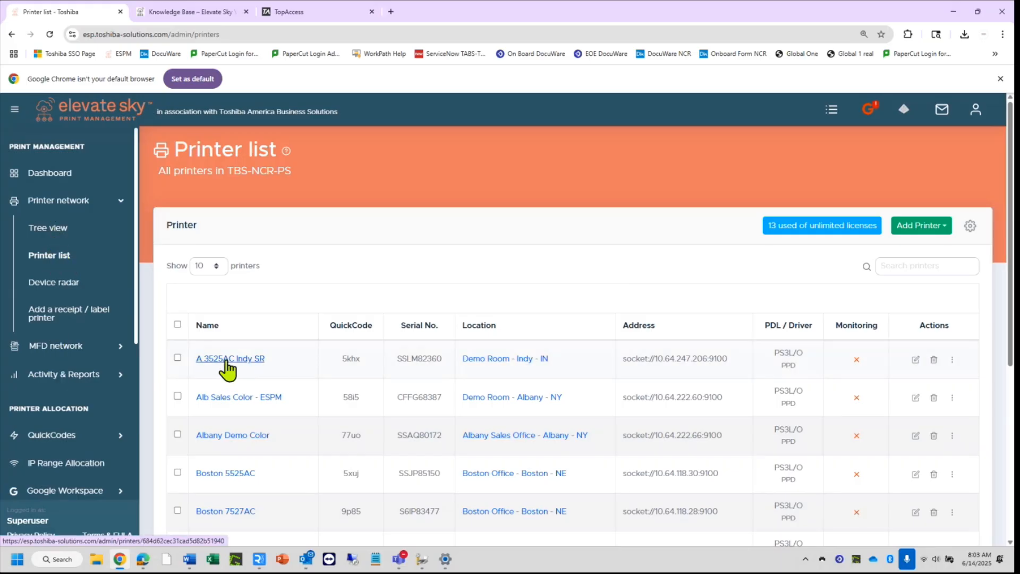
pyautogui.click(177, 357)
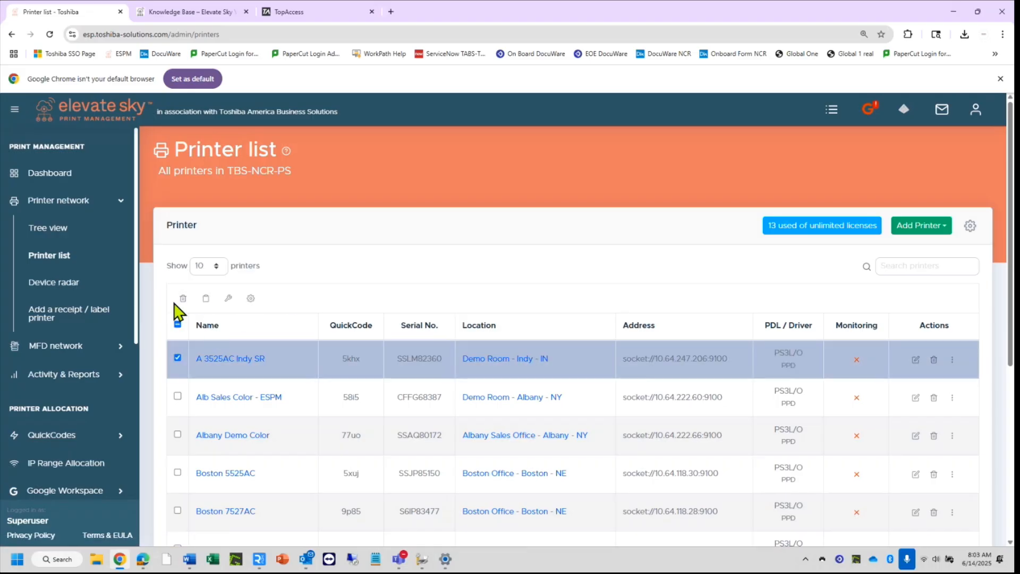
pyautogui.click(177, 357)
pyautogui.click(177, 358)
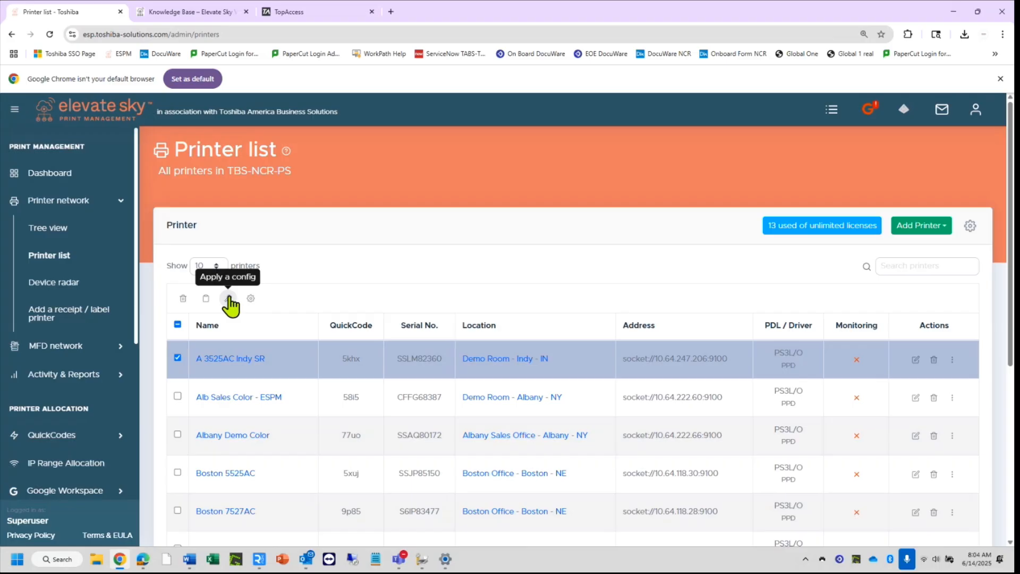
# Apply the 'R1: Enable secure PIN release for Toshiba (general)' config tweak to A 3525AC Indy SR.
pyautogui.click(229, 298)
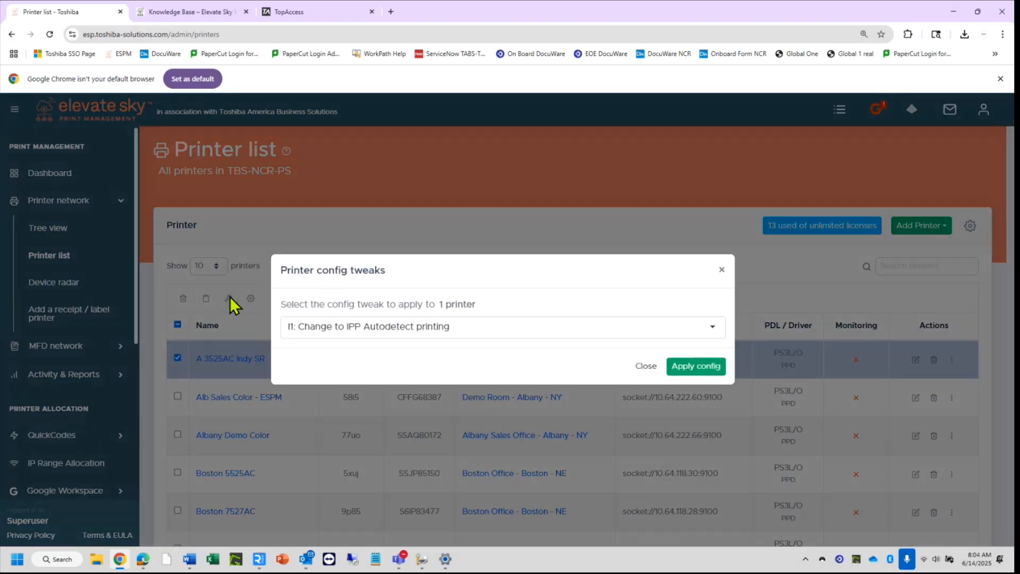
pyautogui.doubleClick(359, 268)
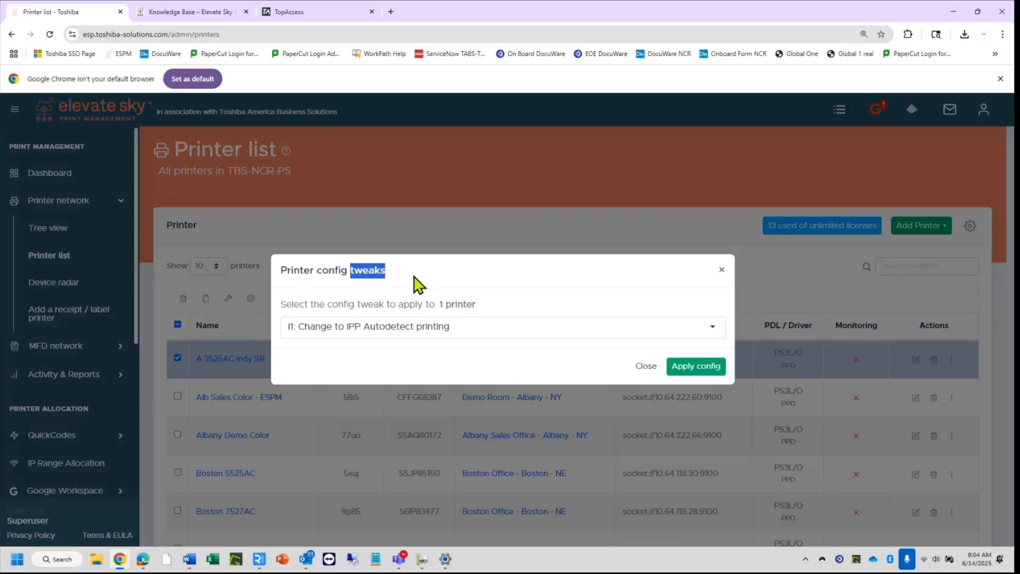
pyautogui.click(414, 275)
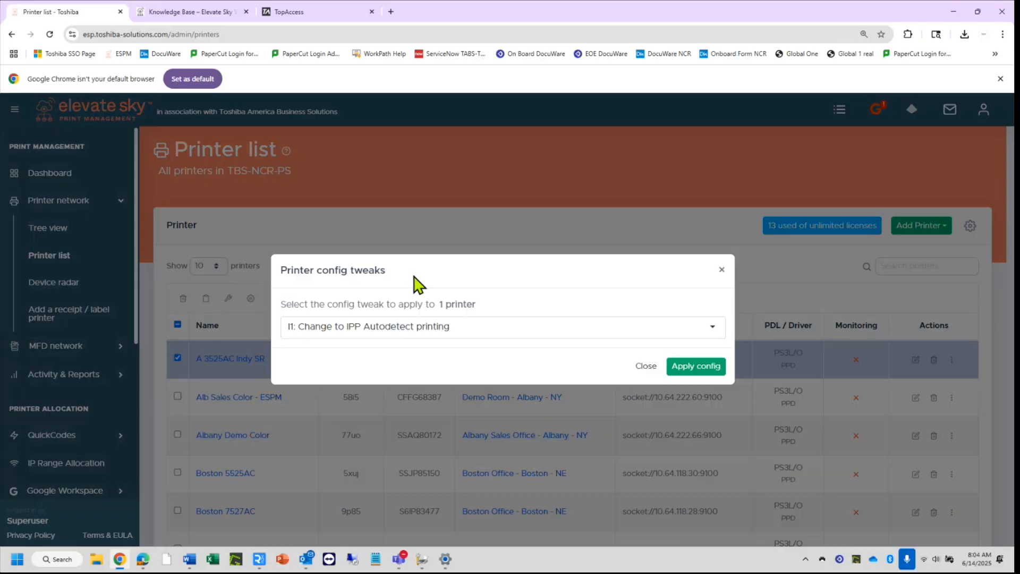
pyautogui.click(511, 325)
pyautogui.press('BackSpace')
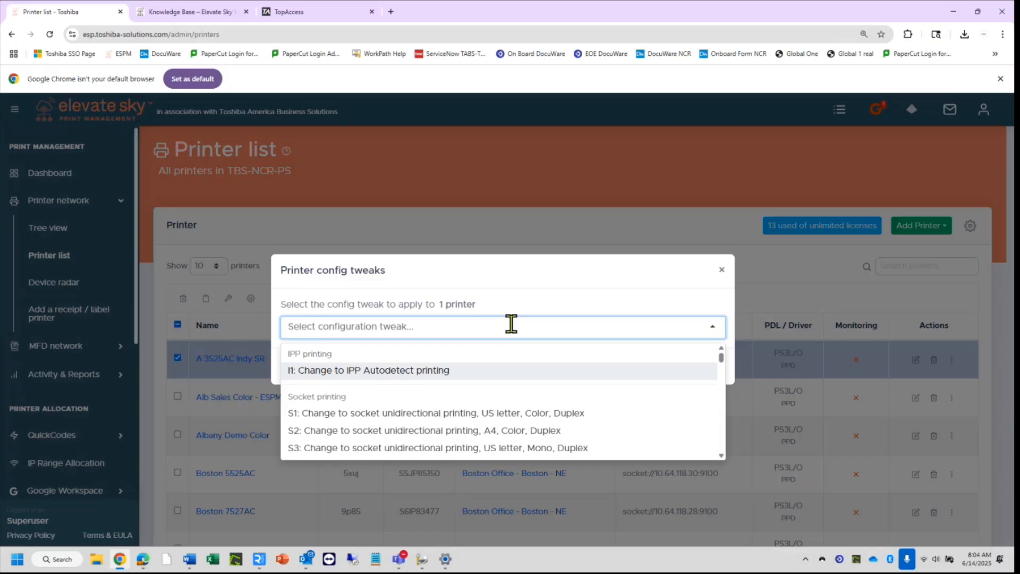
pyautogui.write('h')
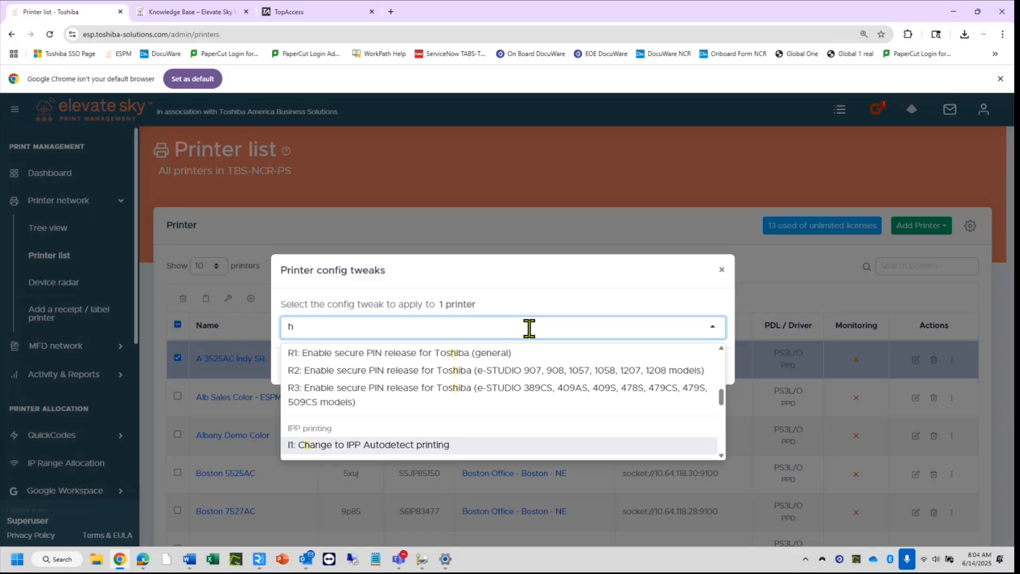
pyautogui.write('p')
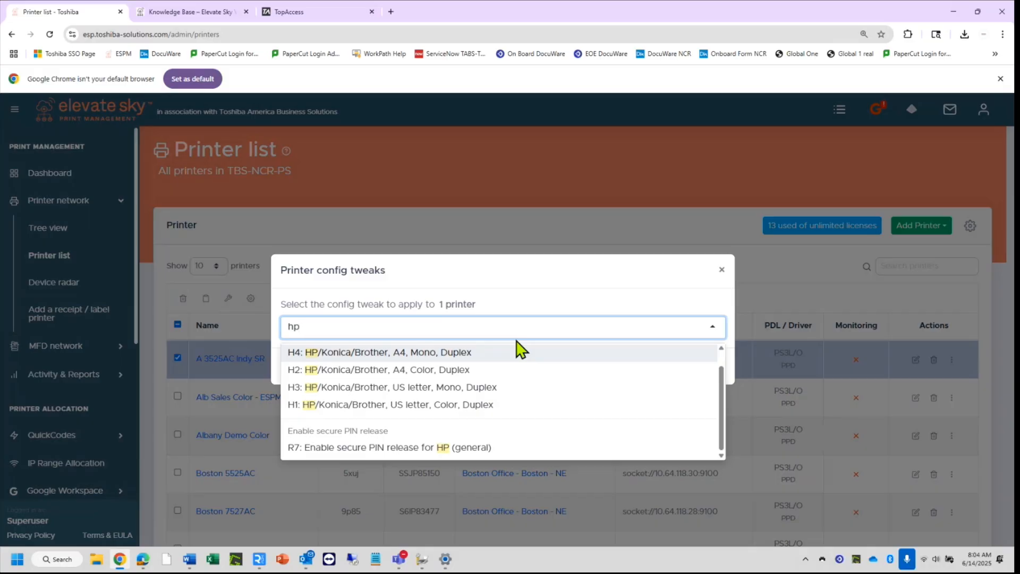
pyautogui.press('BackSpace')
pyautogui.press('BackSpace')
pyautogui.write('tosh')
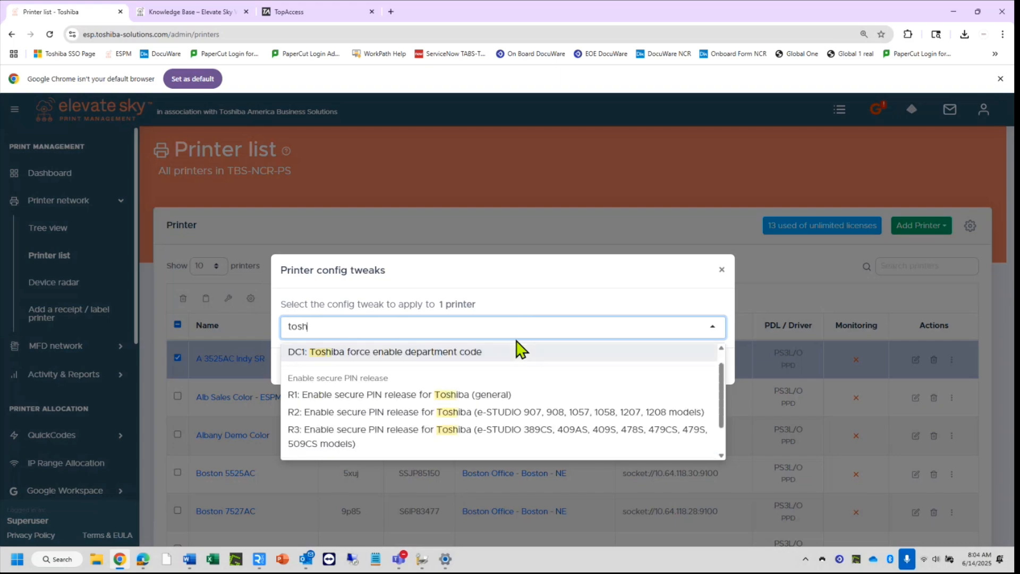
pyautogui.click(388, 399)
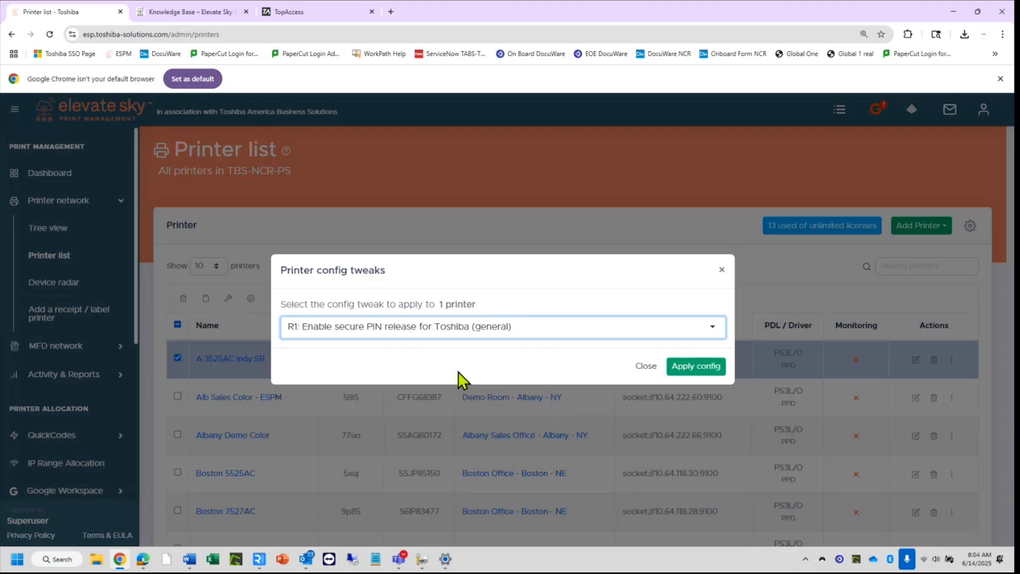
pyautogui.click(706, 368)
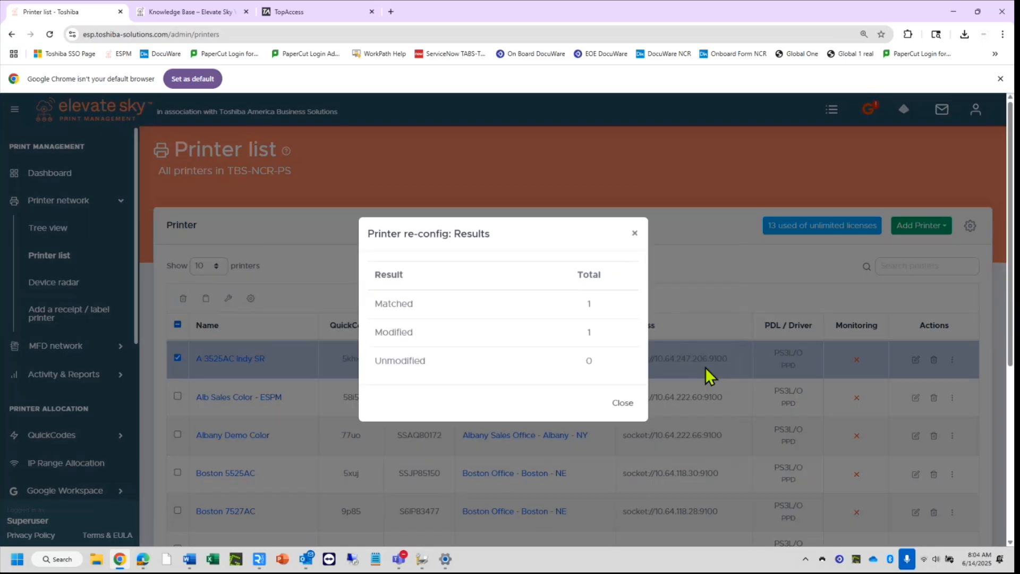
pyautogui.click(620, 406)
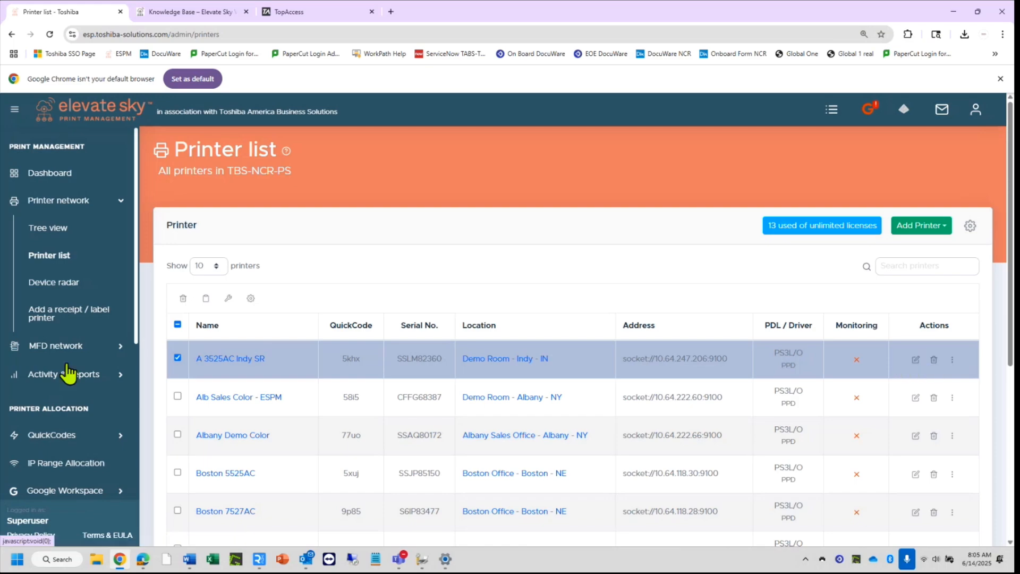
# Untick the A 3525AC Indy SR row and open its Edit page.
pyautogui.click(175, 358)
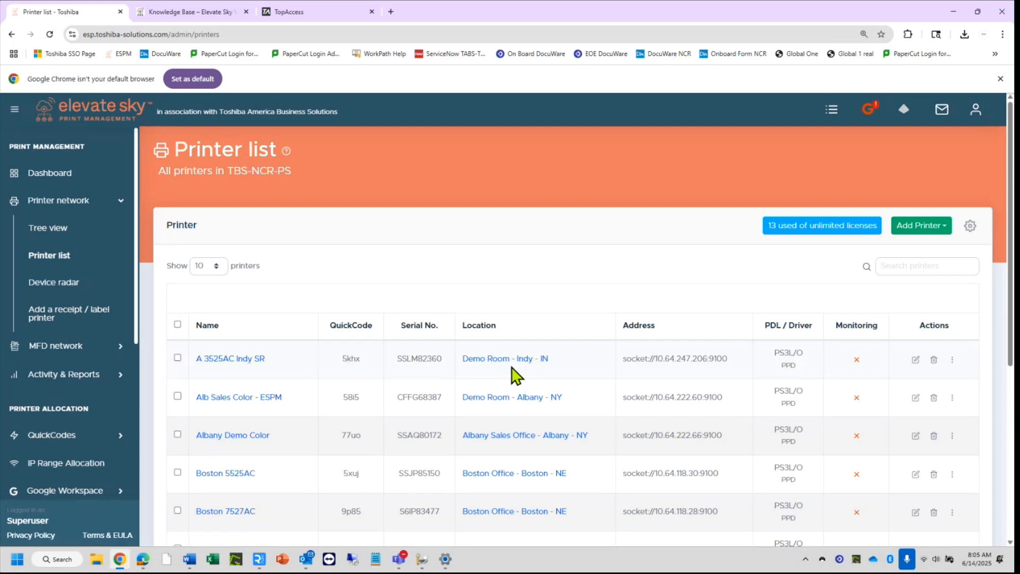
pyautogui.click(915, 360)
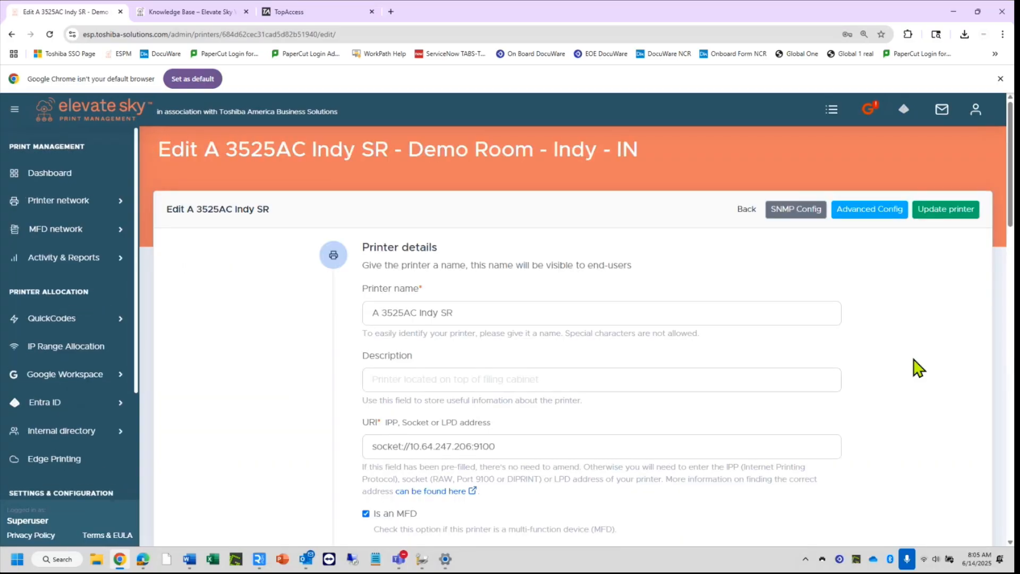
# Open A 3525AC Indy SR's advanced configuration and review Enable PIN release set to Force.
pyautogui.click(871, 212)
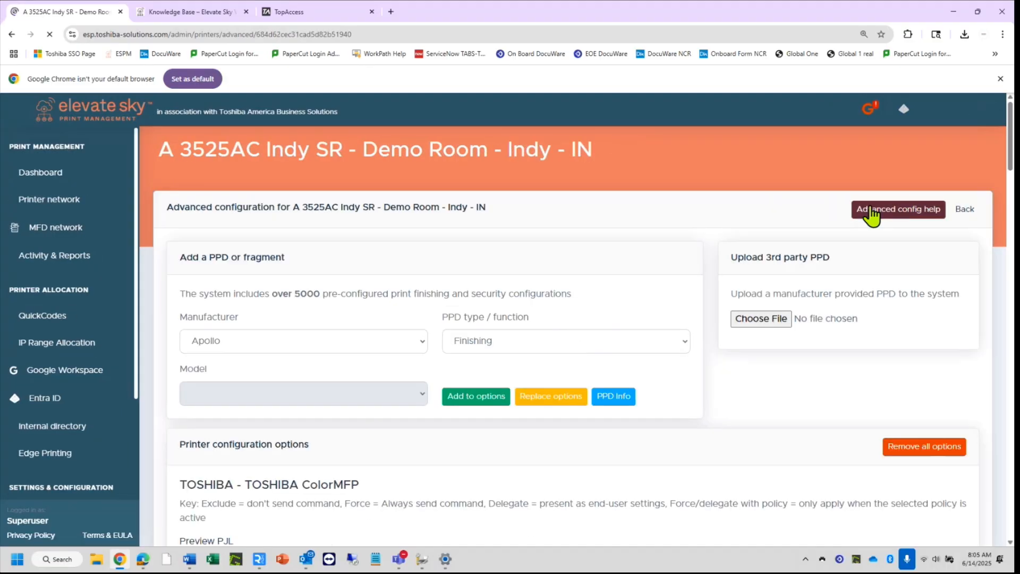
pyautogui.scroll(-3, 773, 450)
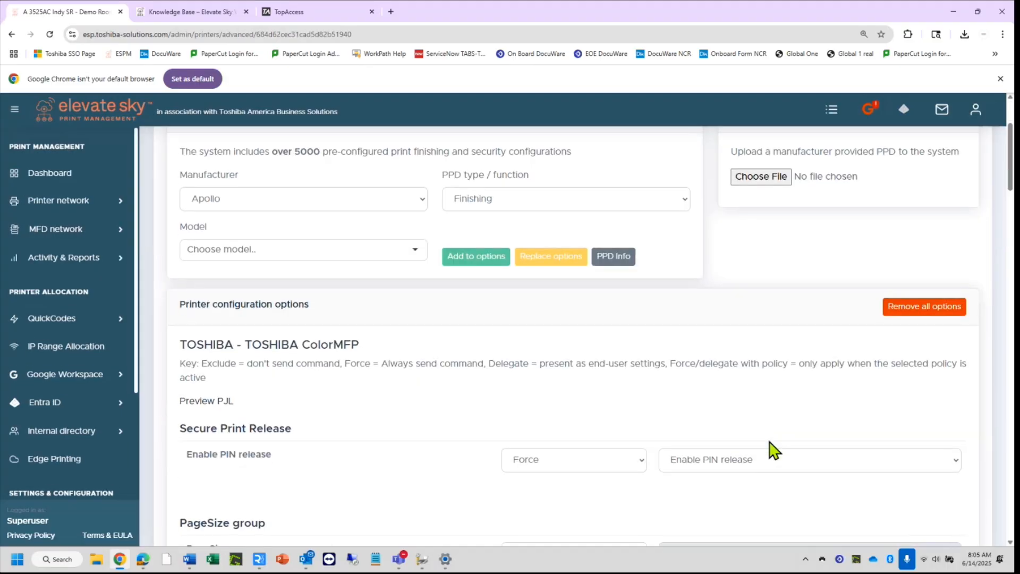
pyautogui.moveTo(189, 455); pyautogui.dragTo(280, 471)
pyautogui.click(517, 502)
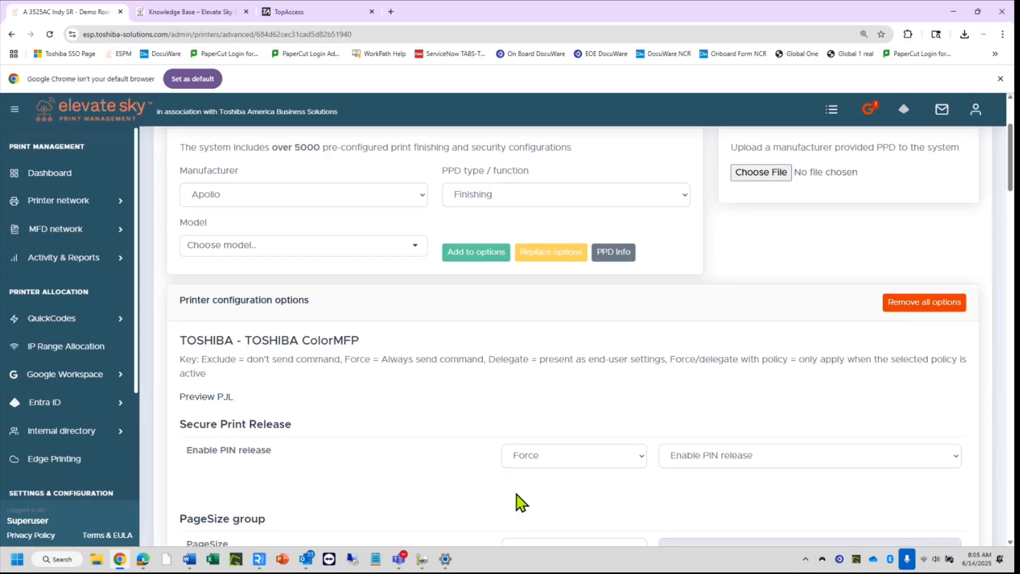
pyautogui.scroll(-3, 516, 502)
pyautogui.scroll(-3, 517, 501)
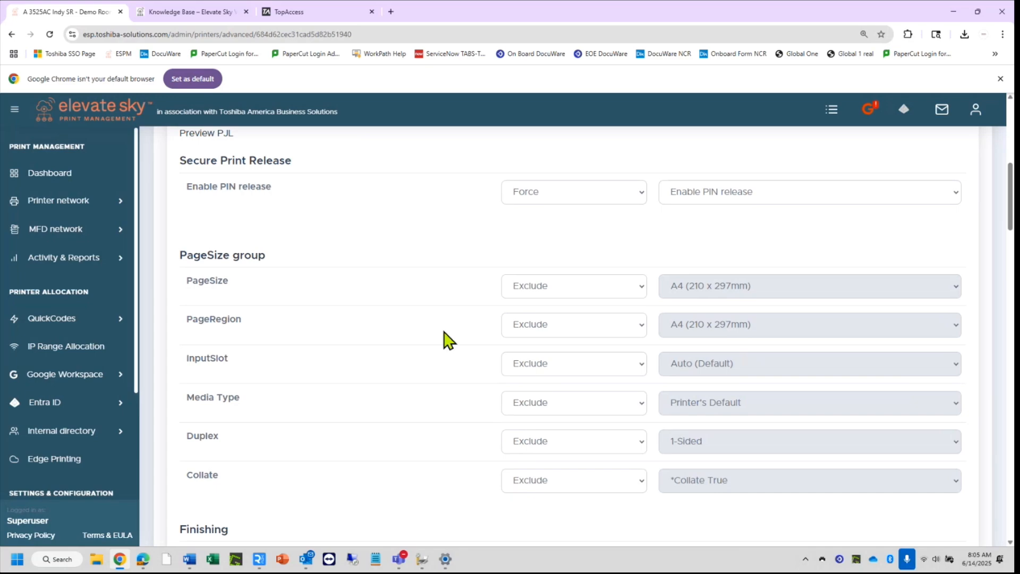
# Set PageSize, InputSlot, Media Type and Duplex handling to Delegate.
pyautogui.scroll(-1, 455, 392)
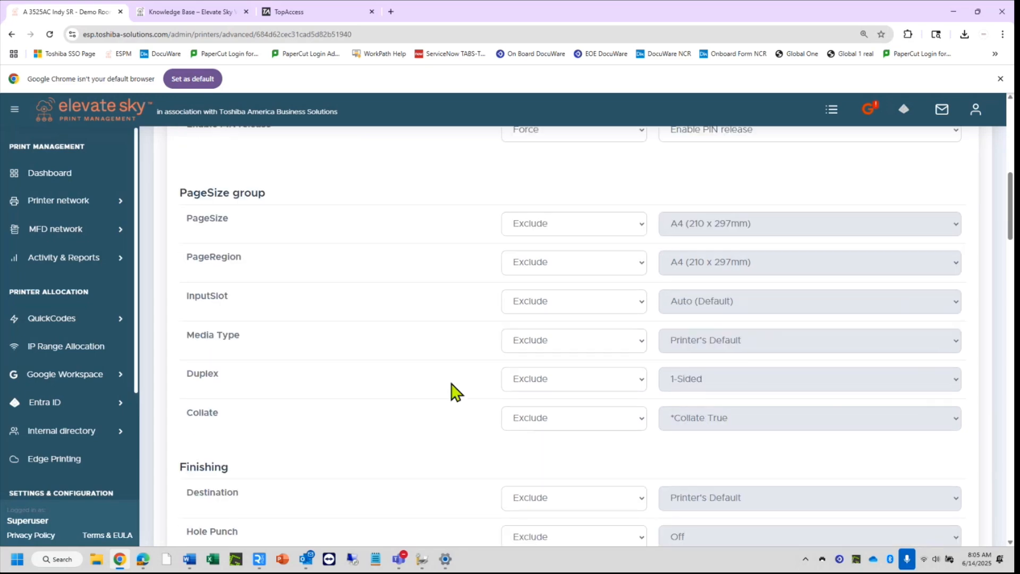
pyautogui.click(626, 222)
pyautogui.click(574, 271)
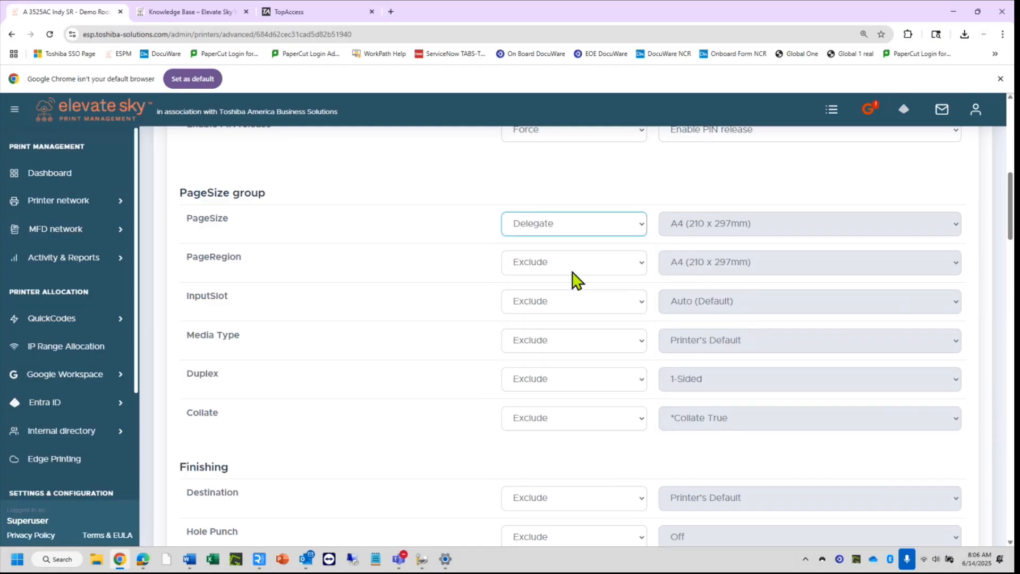
pyautogui.click(555, 304)
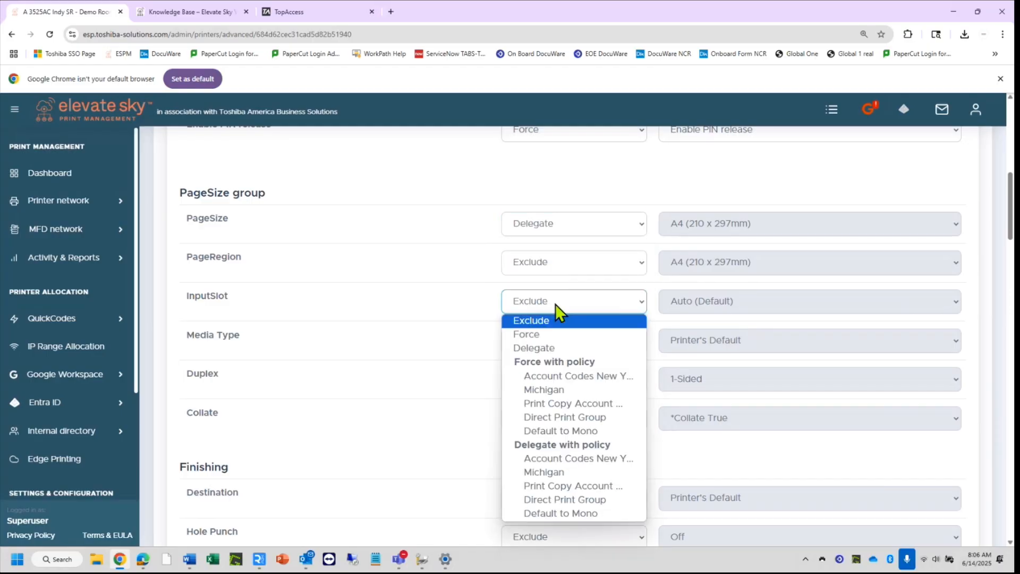
pyautogui.click(534, 348)
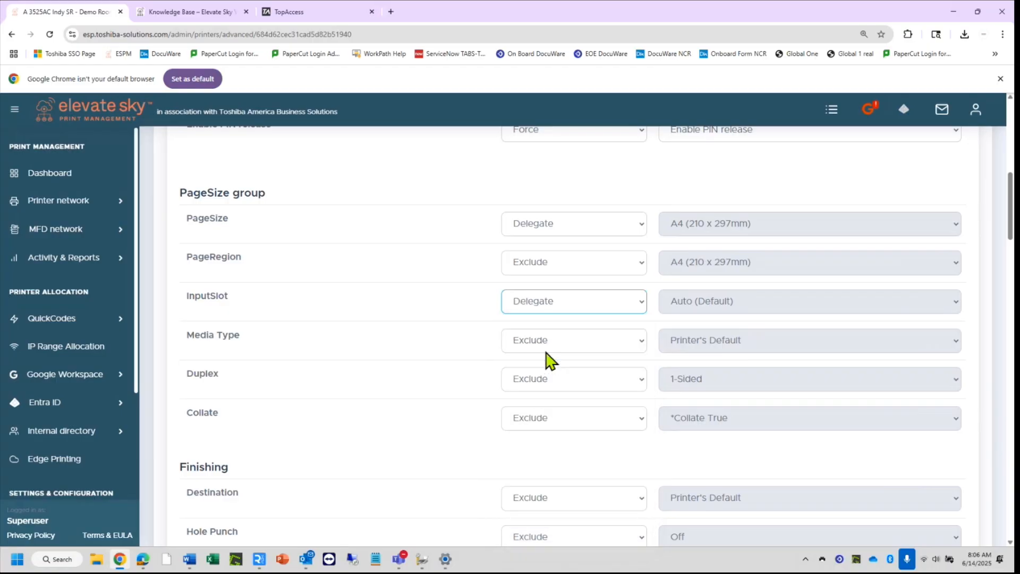
pyautogui.click(547, 348)
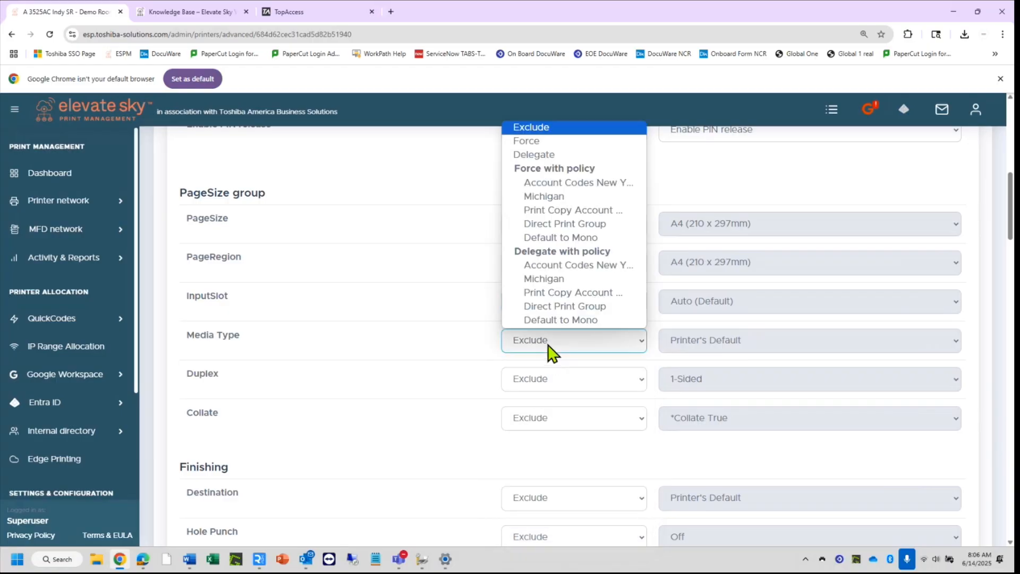
pyautogui.click(547, 155)
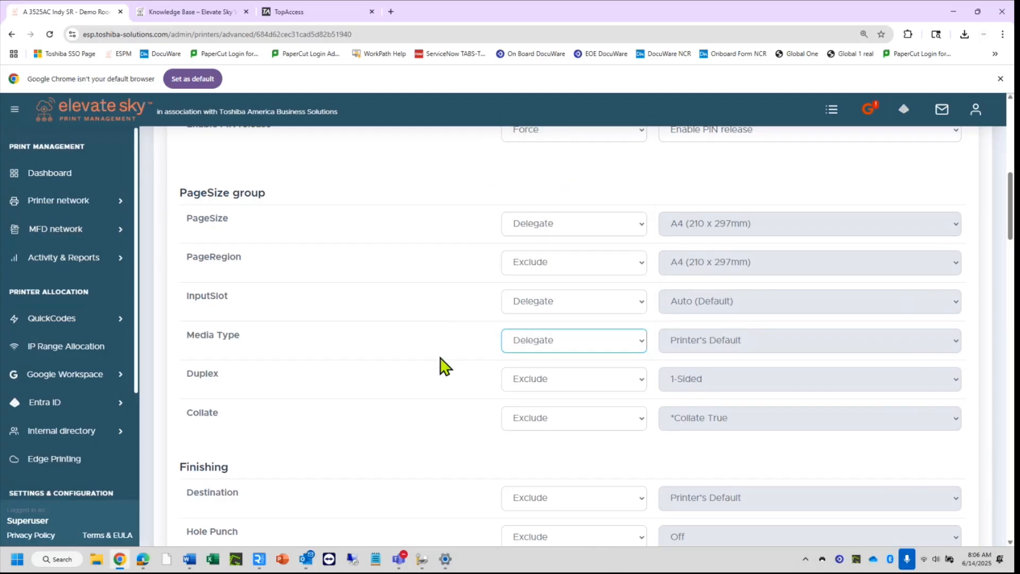
pyautogui.click(551, 386)
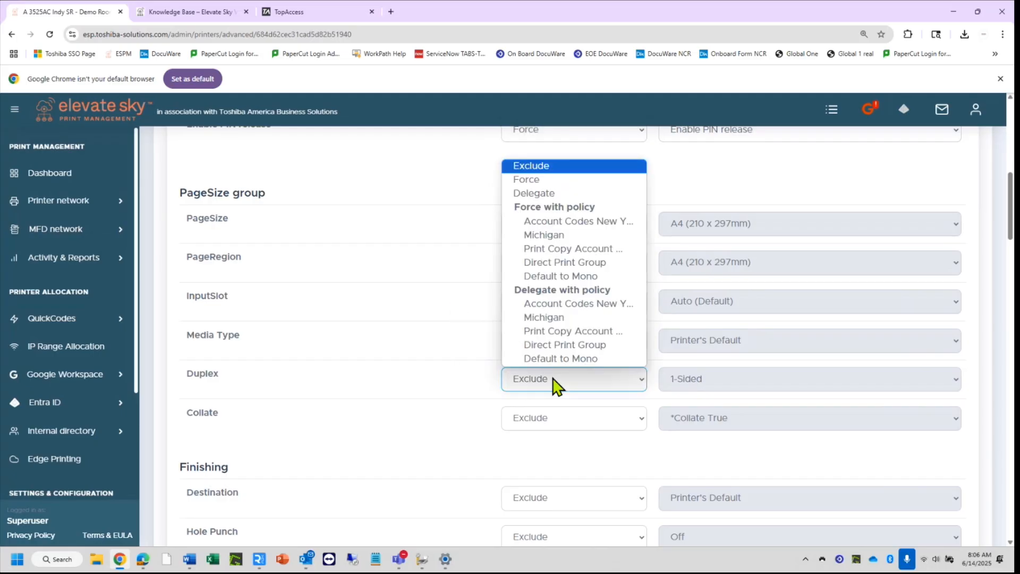
pyautogui.click(561, 194)
# Set the Destination, Hole Punch, Stapling and Folding finishing options to Delegate.
pyautogui.scroll(-1, 436, 409)
pyautogui.scroll(-2, 436, 409)
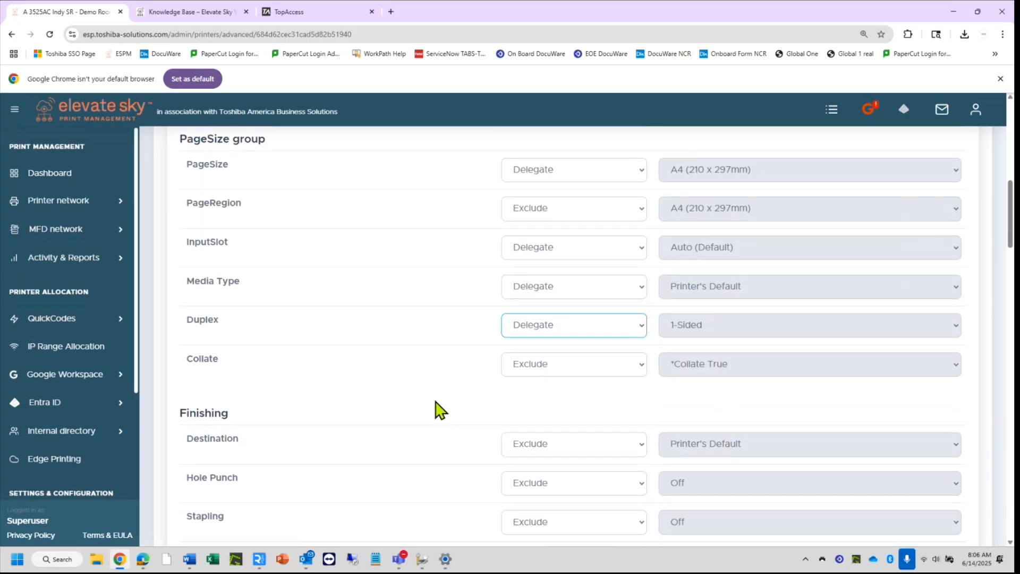
pyautogui.click(551, 343)
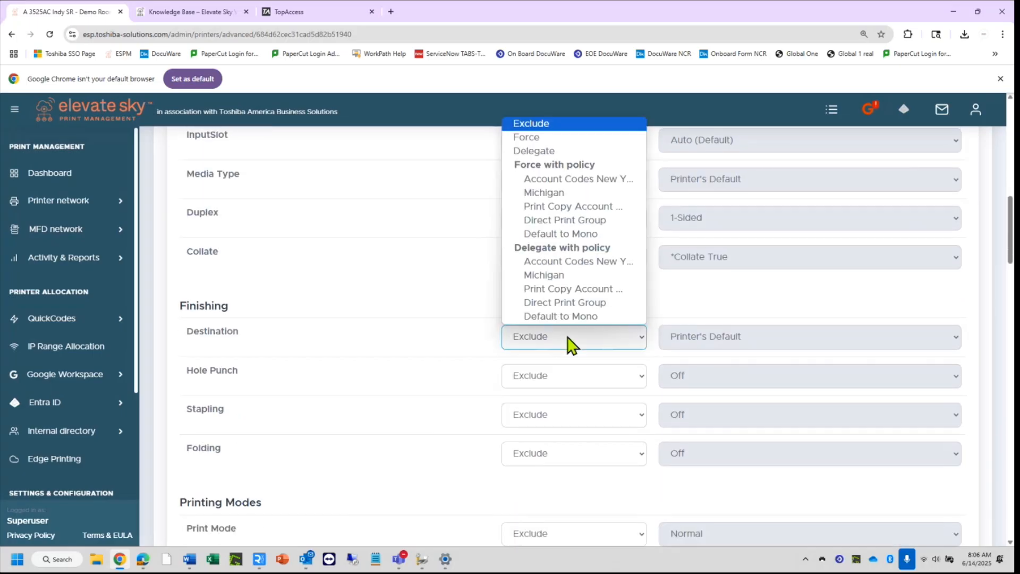
pyautogui.click(545, 158)
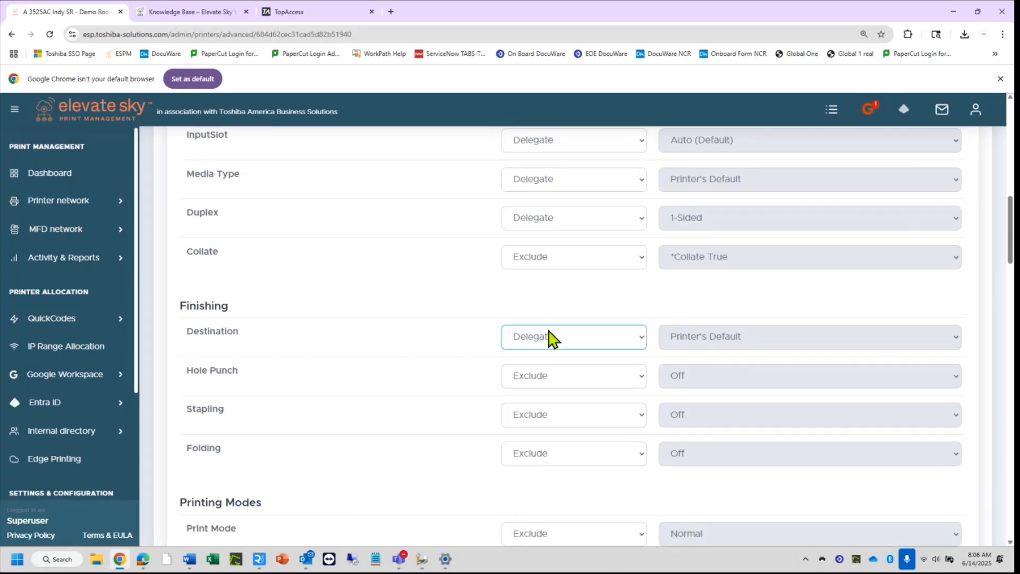
pyautogui.click(553, 378)
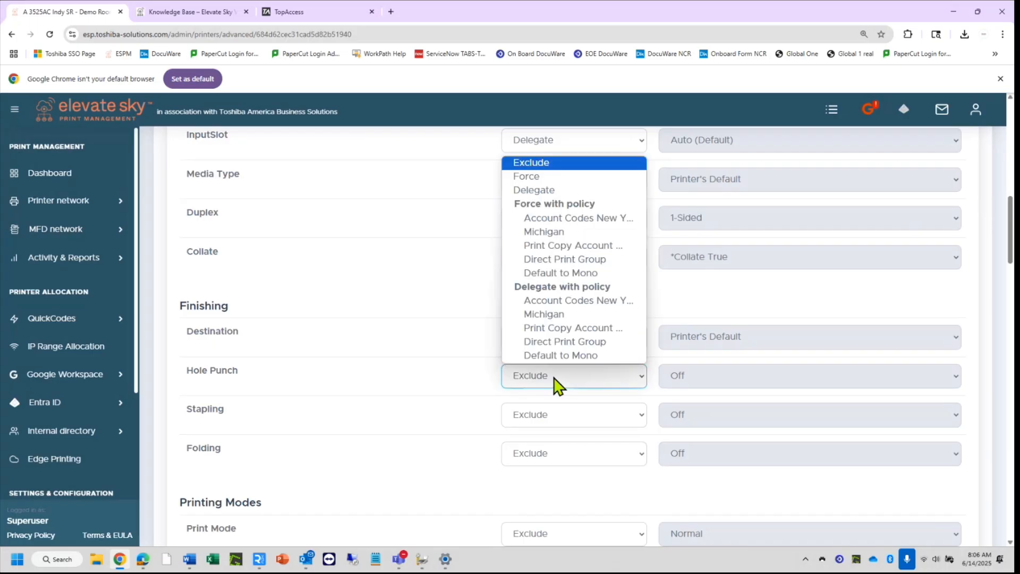
pyautogui.click(546, 188)
pyautogui.click(547, 414)
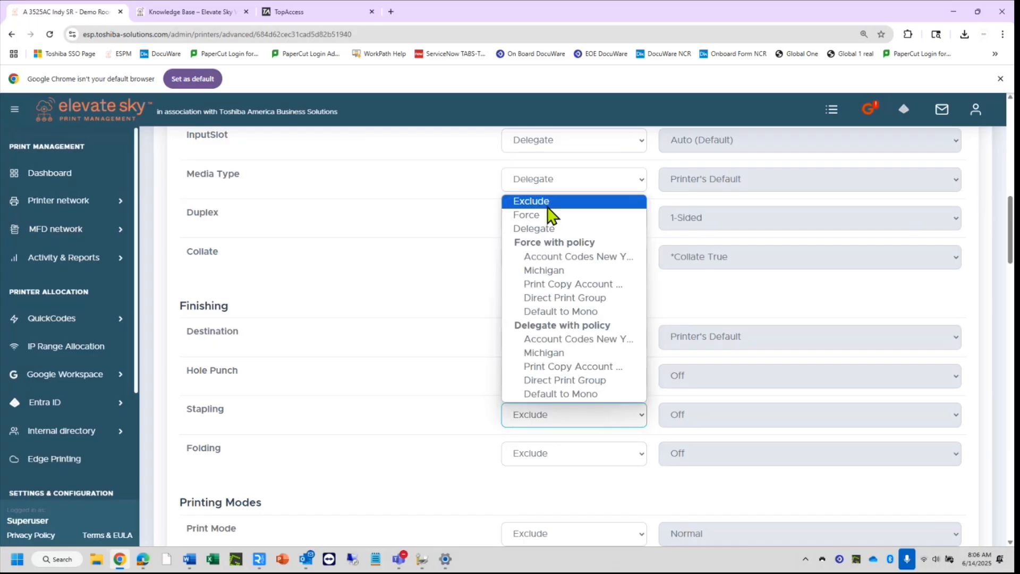
pyautogui.click(547, 229)
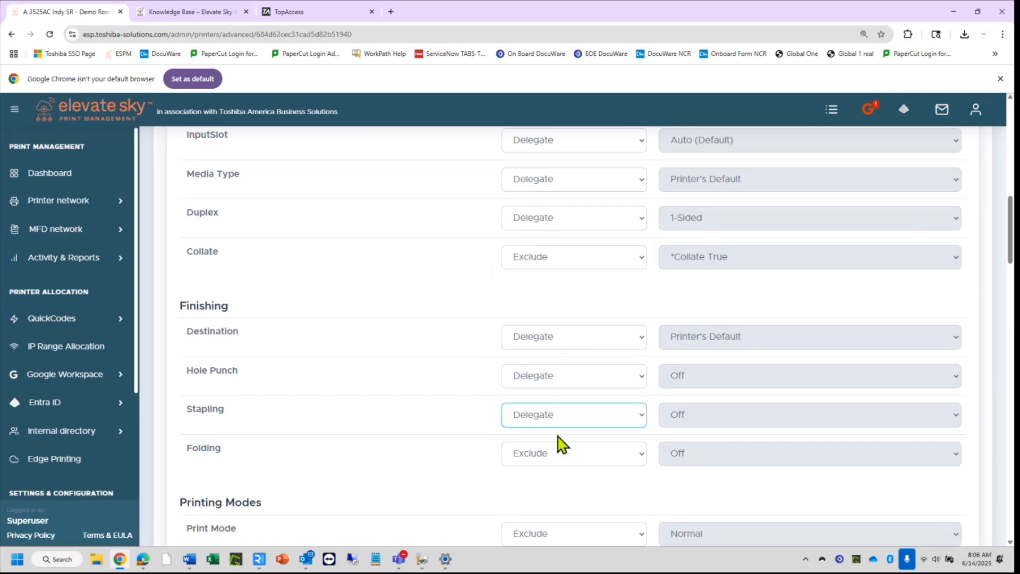
pyautogui.click(558, 457)
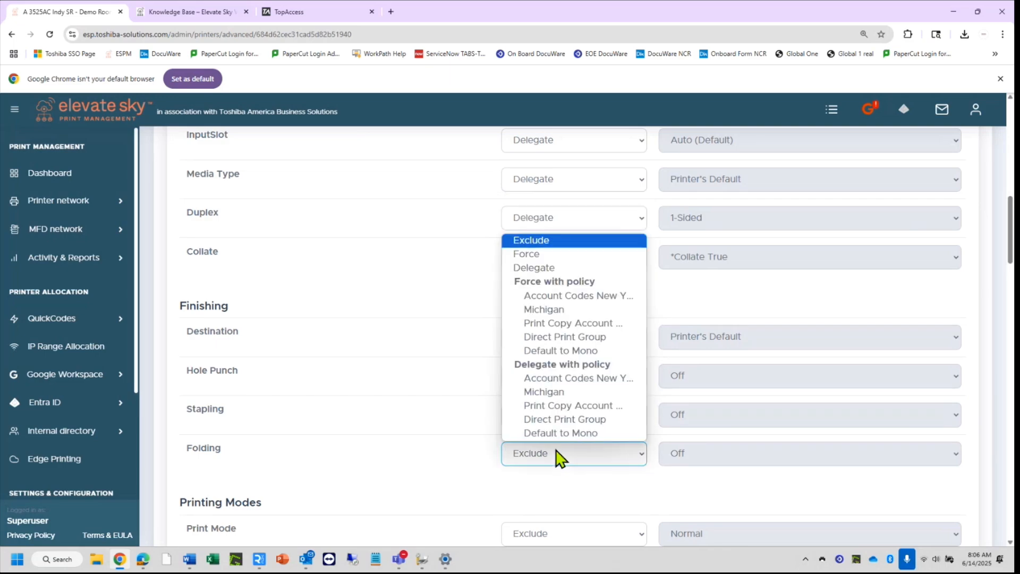
pyautogui.click(549, 270)
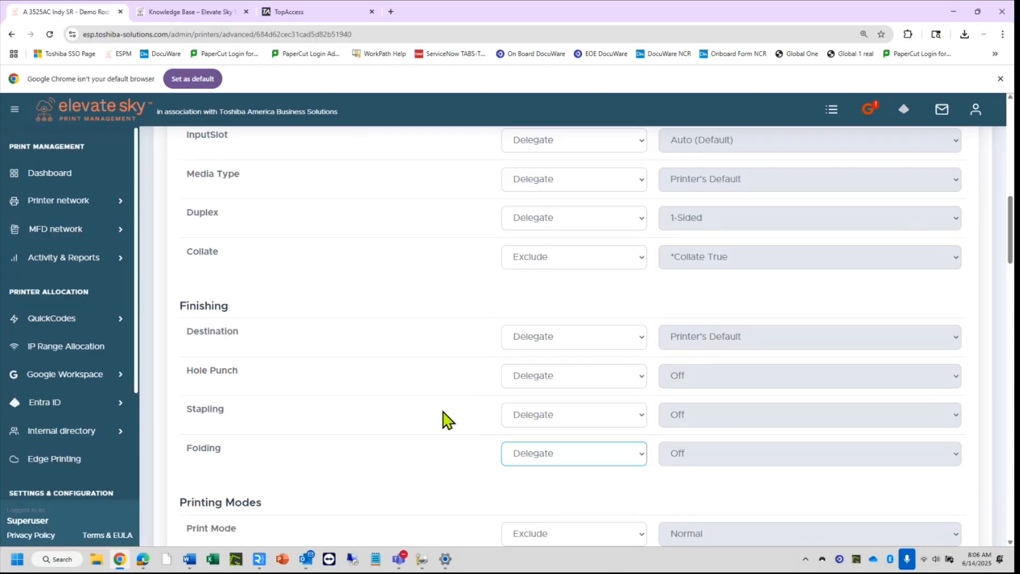
pyautogui.scroll(-4, 447, 419)
pyautogui.scroll(-10, 447, 419)
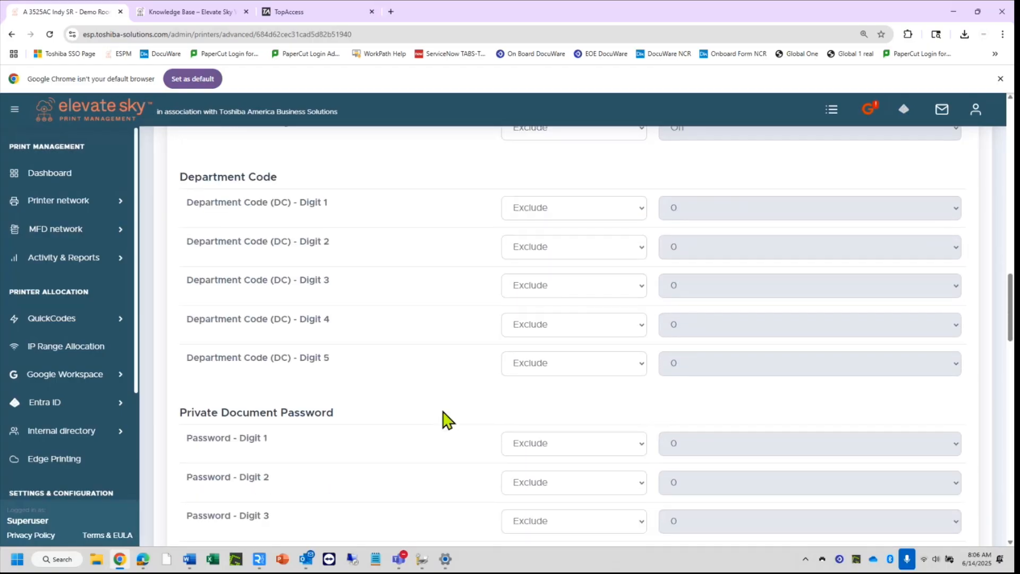
# Set Booklet Paper Size and Left to Right Page Layout to Delegate.
pyautogui.scroll(-2, 446, 419)
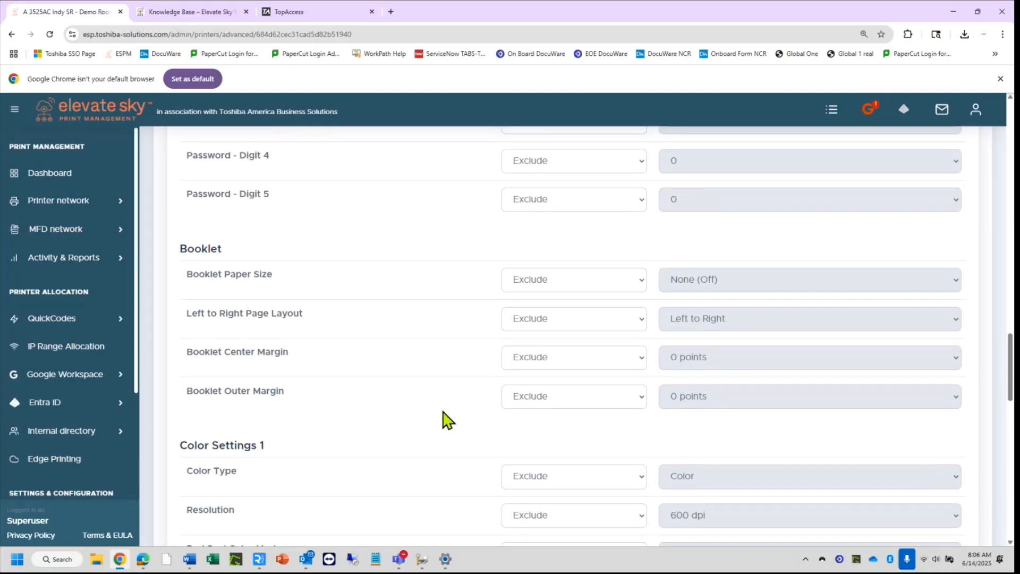
pyautogui.click(578, 282)
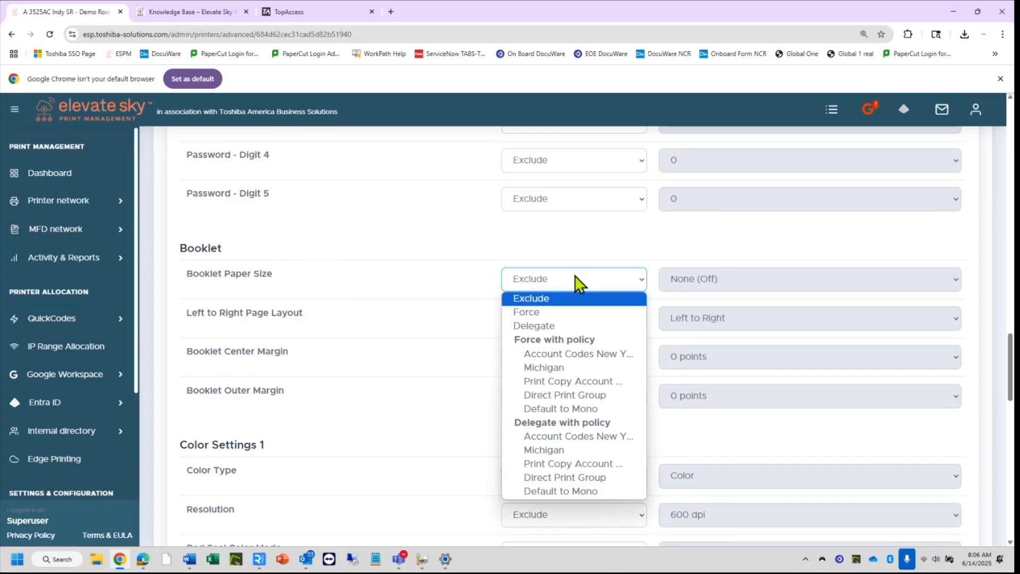
pyautogui.click(570, 326)
pyautogui.click(569, 326)
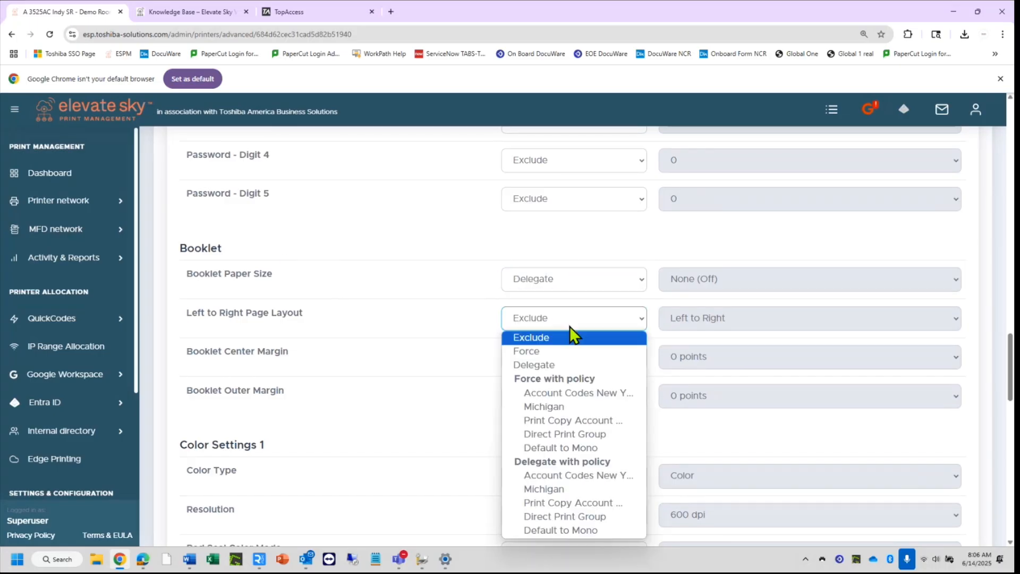
pyautogui.click(565, 361)
# Set Booklet Center Margin and Booklet Outer Margin to Delegate.
pyautogui.click(565, 361)
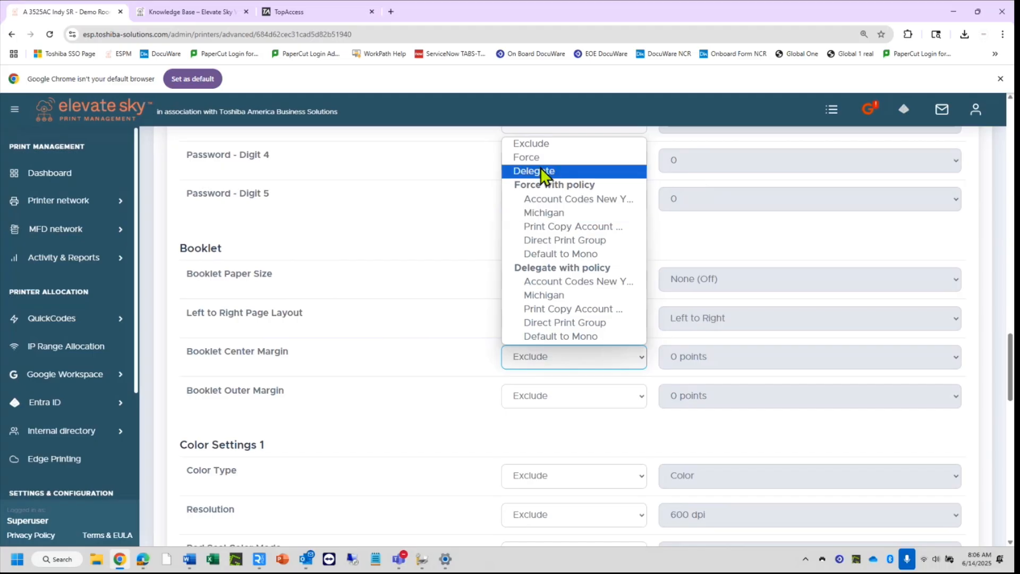
pyautogui.click(542, 167)
pyautogui.click(555, 363)
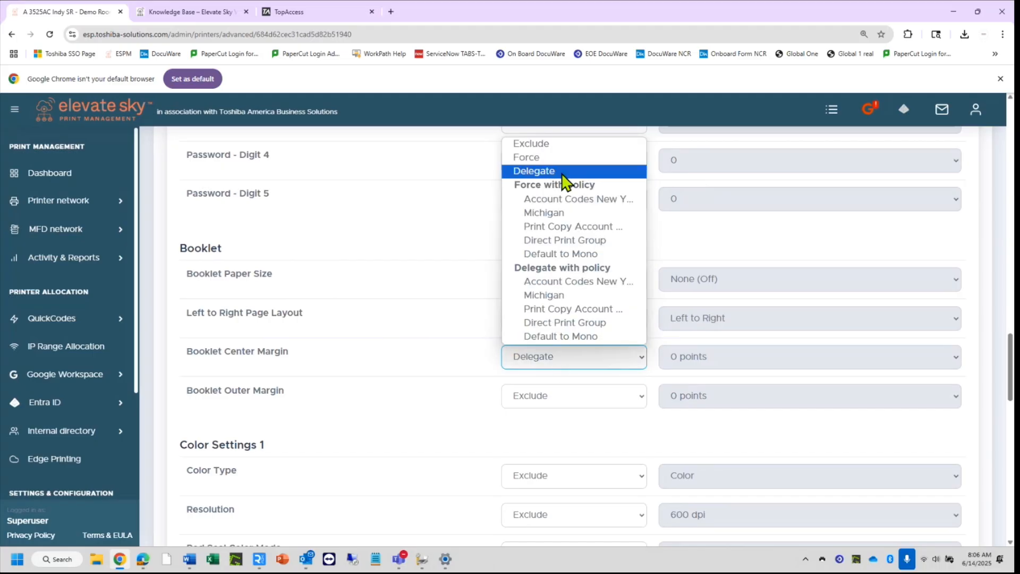
pyautogui.click(560, 169)
pyautogui.click(574, 396)
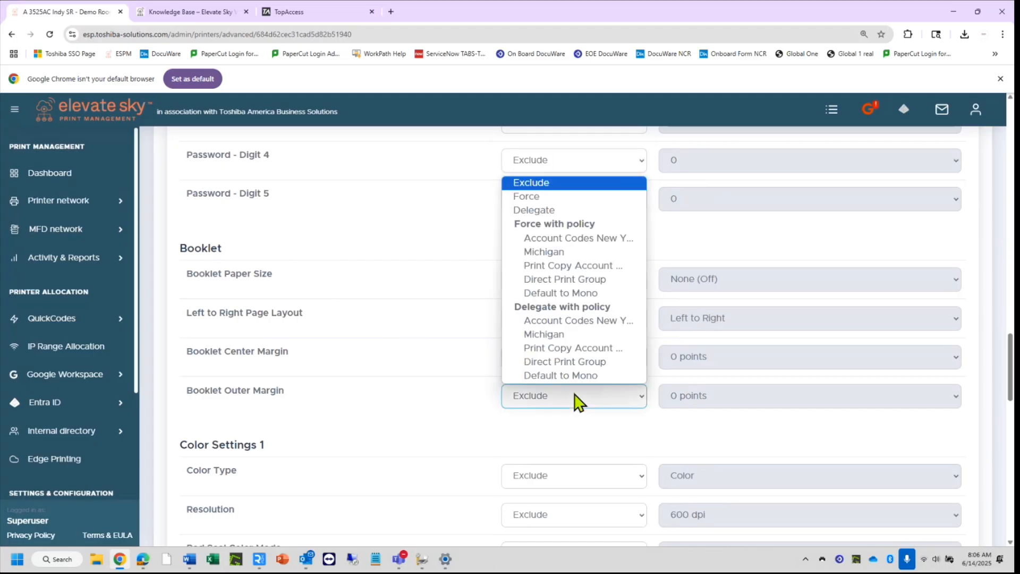
pyautogui.click(553, 213)
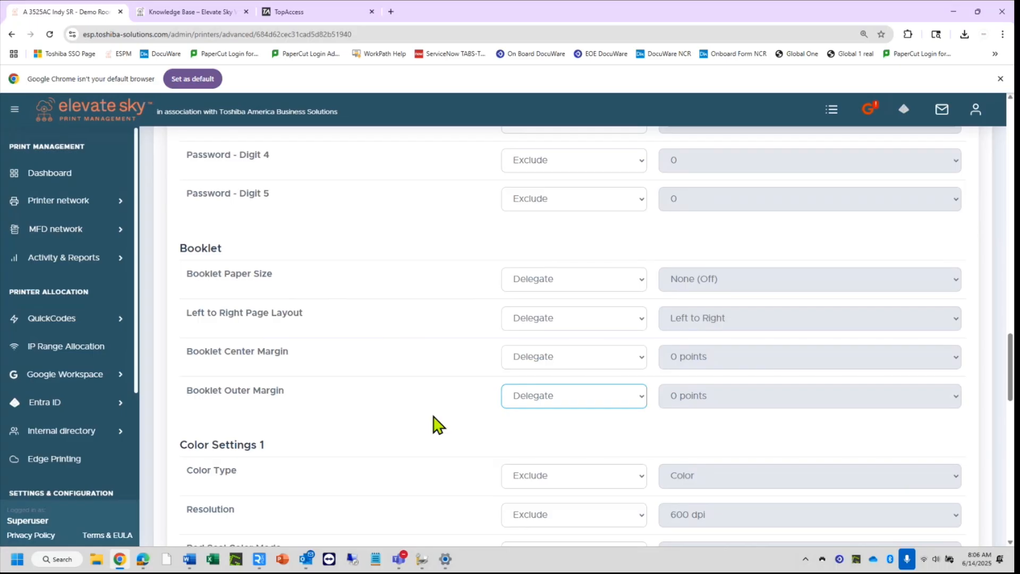
pyautogui.scroll(20, 436, 425)
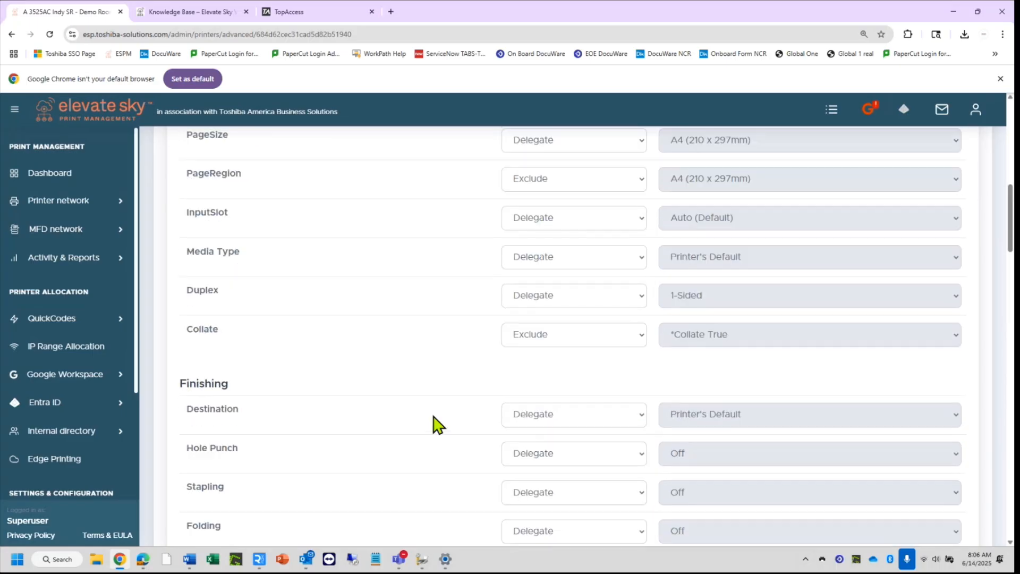
pyautogui.scroll(4, 436, 425)
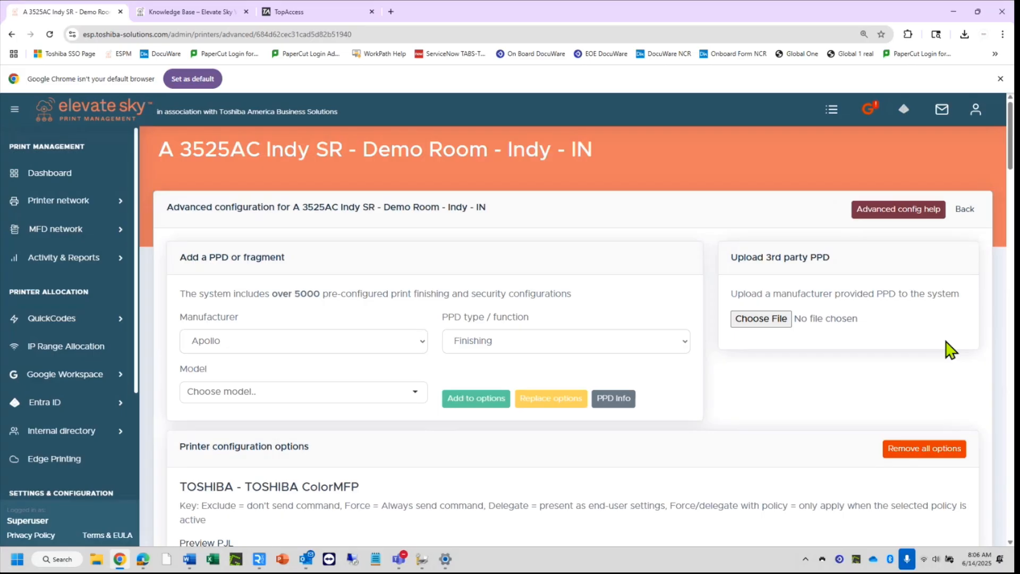
# Save A 3525AC Indy SR's updated settings and open the Elevate Sky desktop client from the tray.
pyautogui.click(965, 212)
pyautogui.click(940, 213)
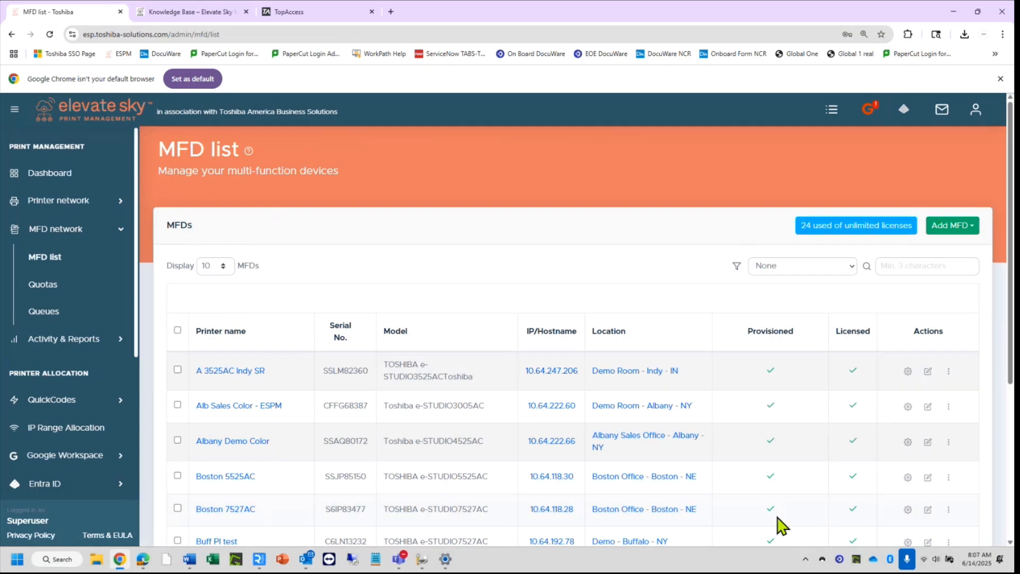
pyautogui.click(824, 562)
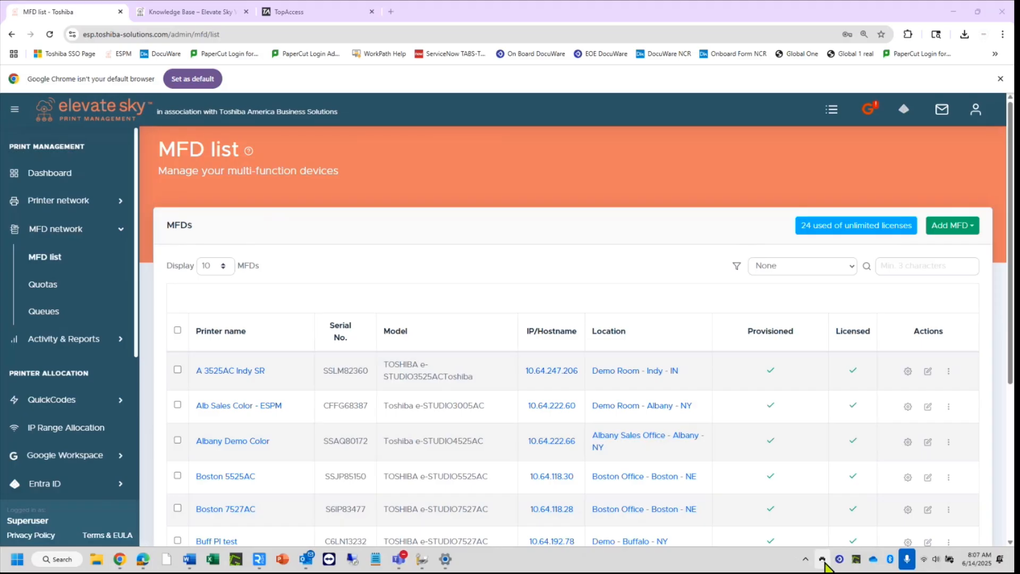
pyautogui.click(831, 519)
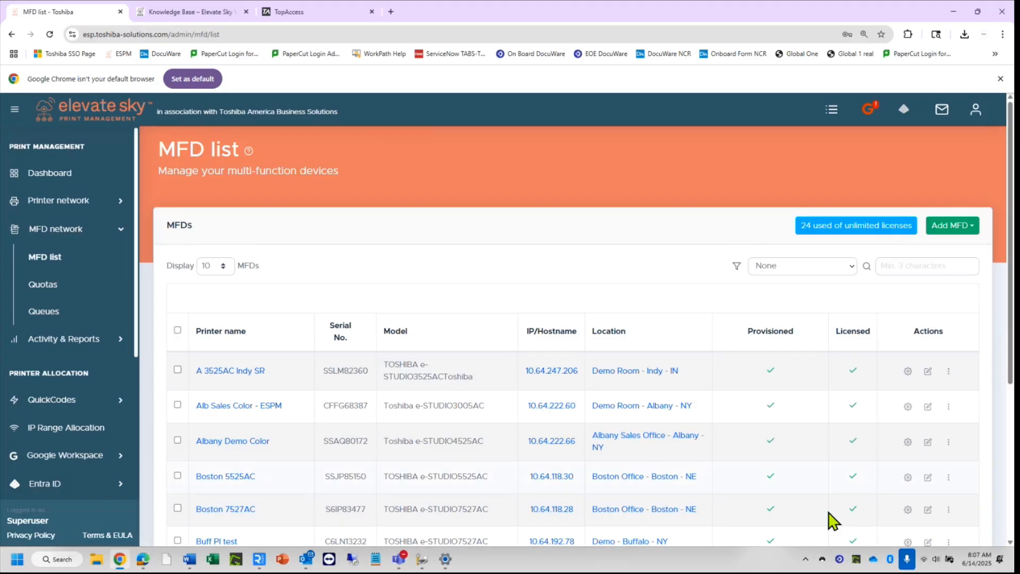
pyautogui.click(823, 560)
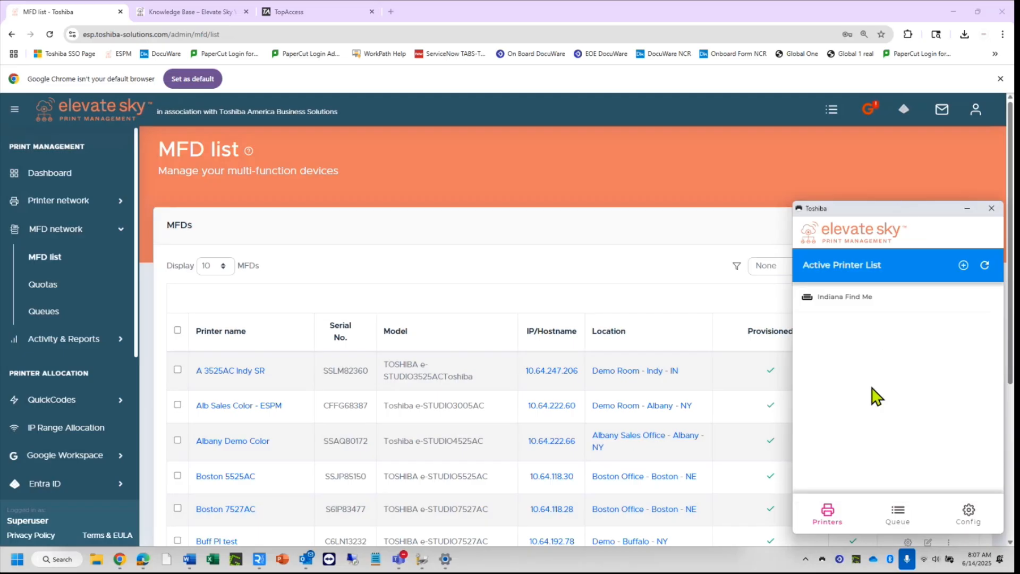
# Show the client's Configuration page with MFD login details, then bring up the printer's remote panel.
pyautogui.click(976, 526)
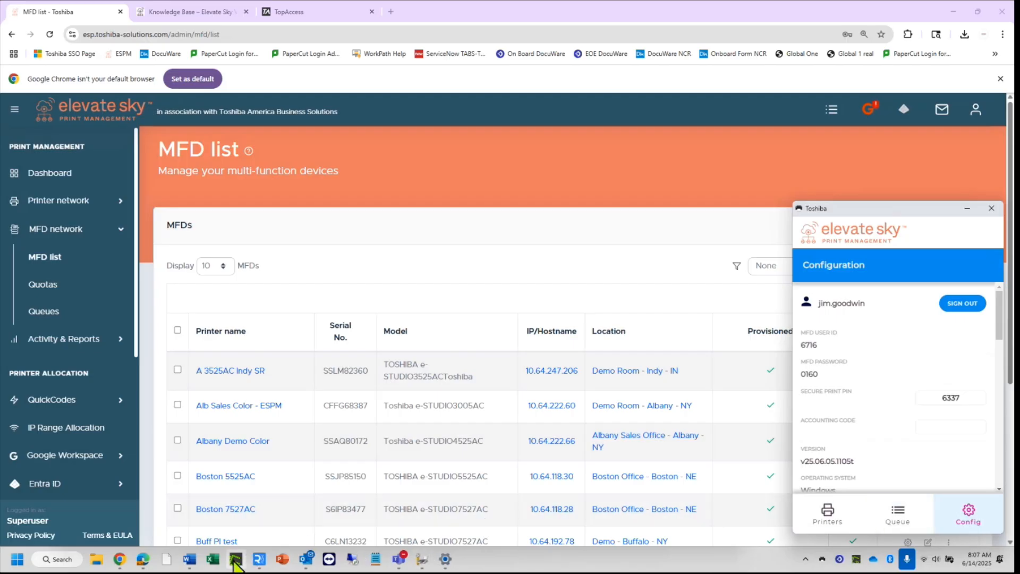
pyautogui.moveTo(259, 559)
pyautogui.click(302, 508)
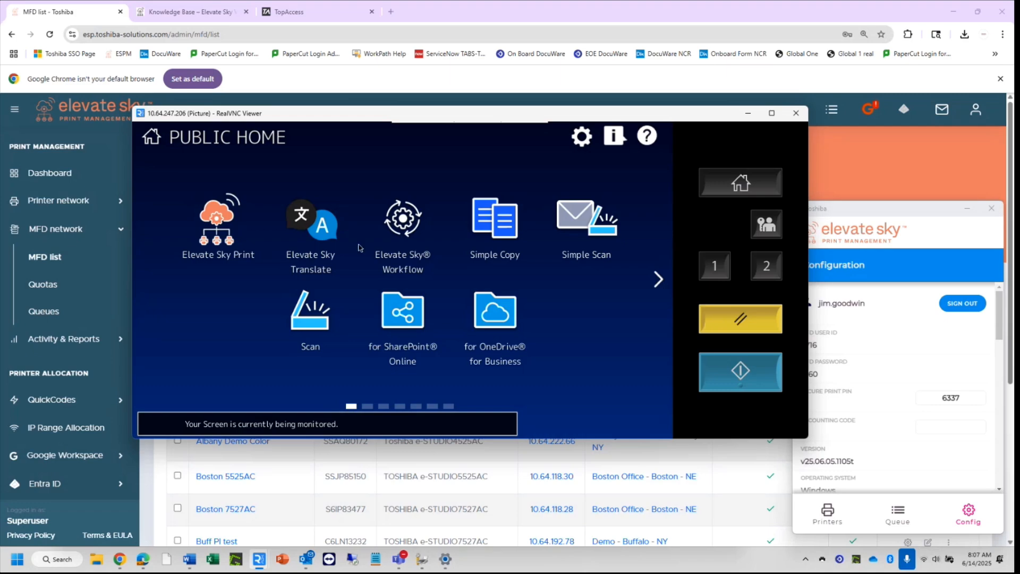
# Launch Elevate Sky Print on the printer panel and enter the MFD user ID in the login form.
pyautogui.click(250, 277)
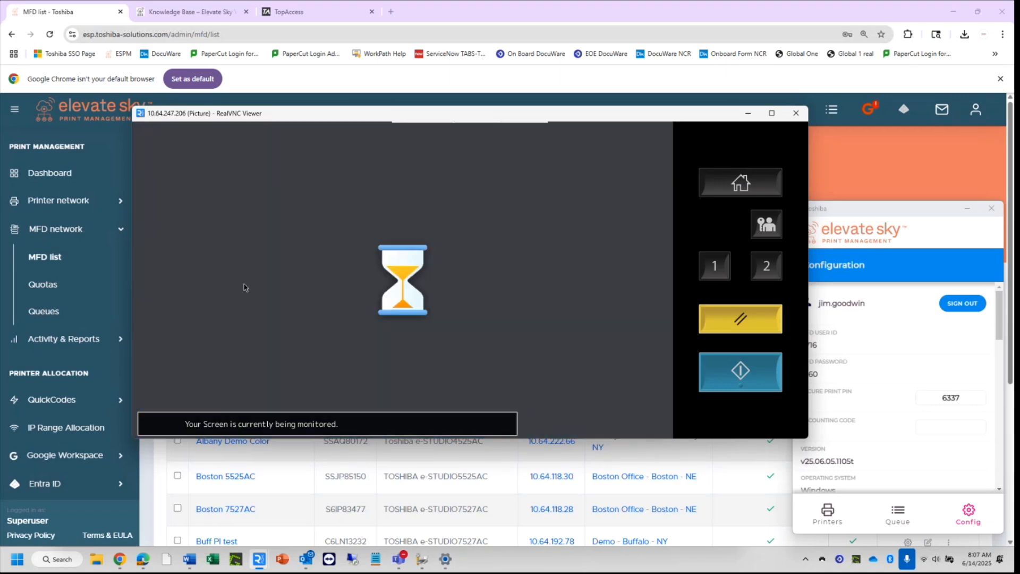
pyautogui.moveTo(590, 114); pyautogui.dragTo(537, 123)
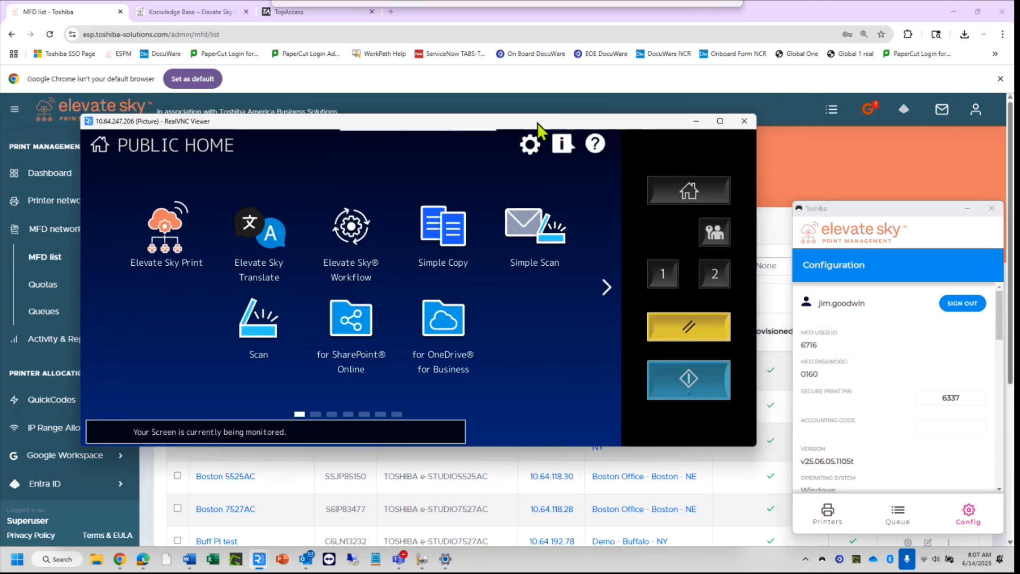
pyautogui.click(164, 230)
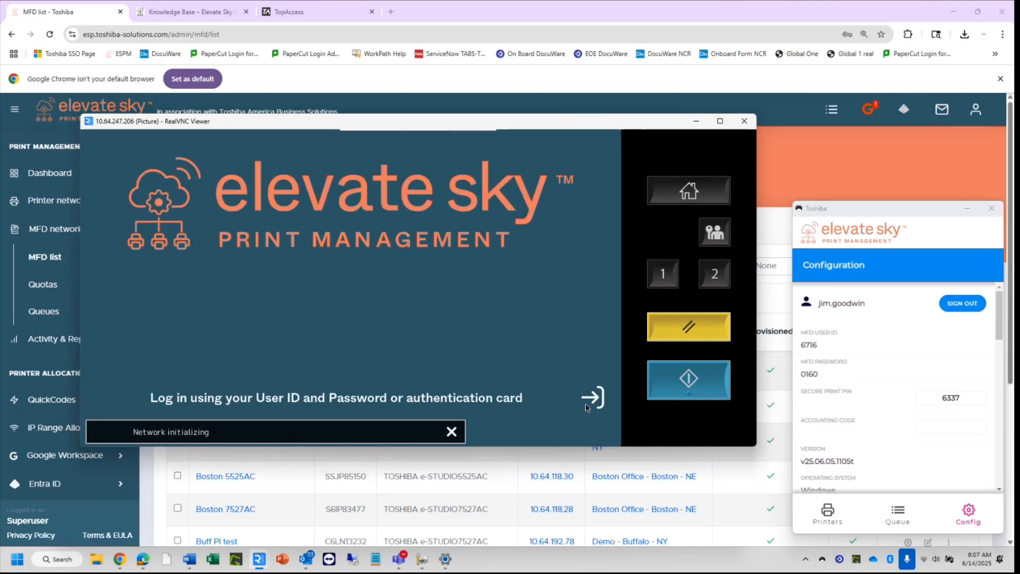
pyautogui.click(590, 400)
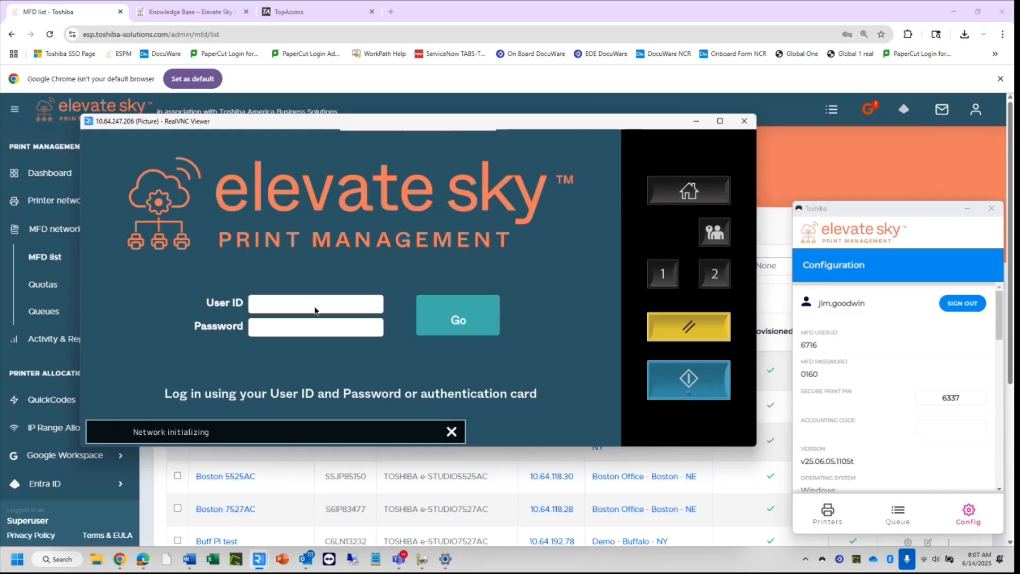
pyautogui.click(313, 305)
pyautogui.write('67')
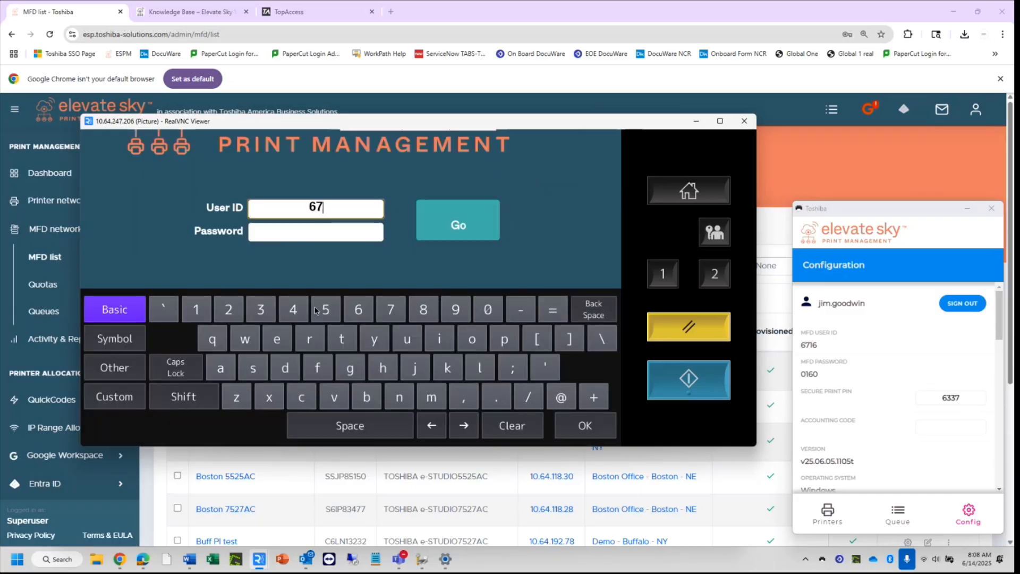
pyautogui.write('16')
# Enter the secure print PIN as the password and log in to Elevate Sky Print at the printer.
pyautogui.click(333, 237)
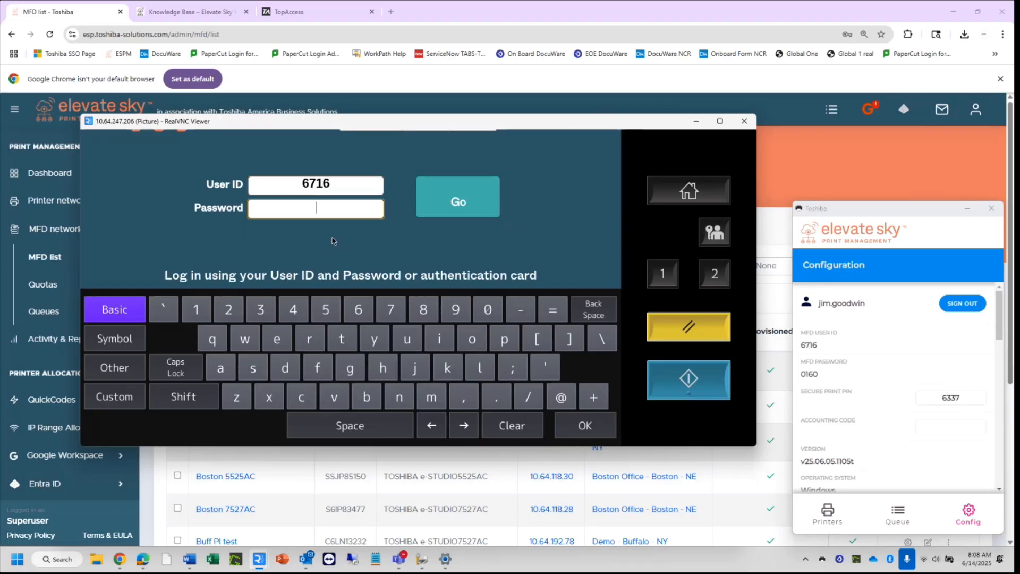
pyautogui.click(482, 190)
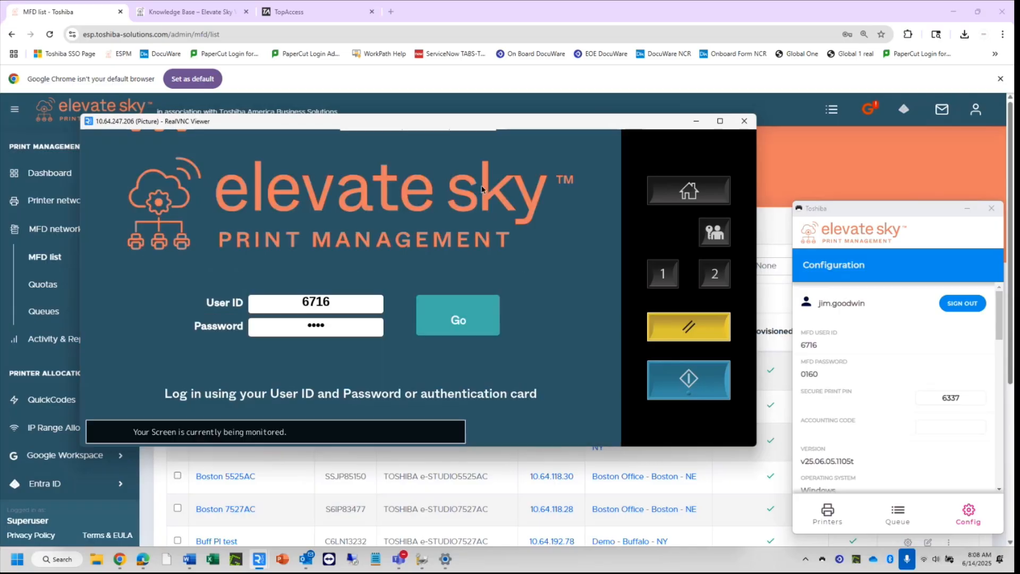
pyautogui.click(458, 336)
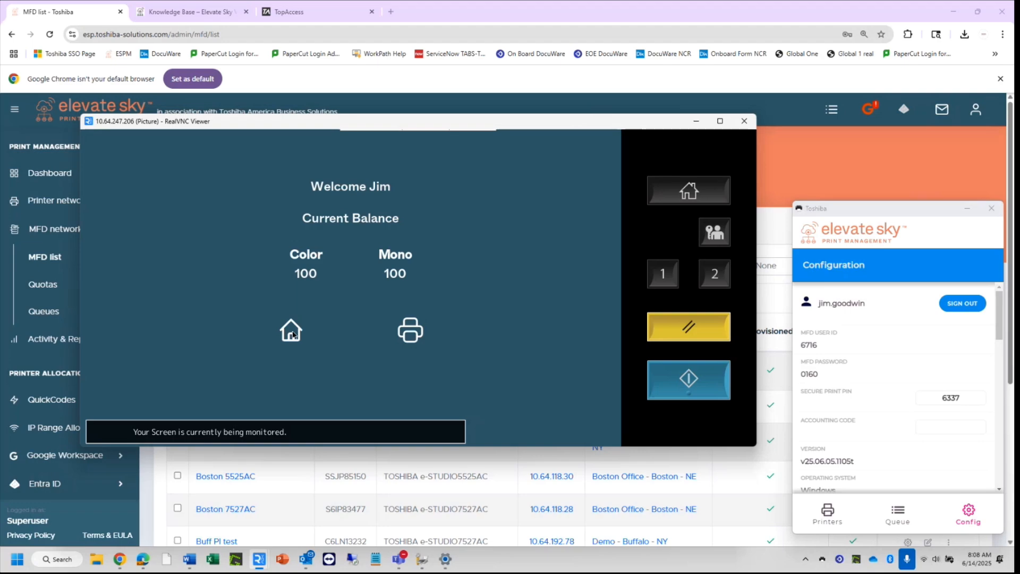
# Return the copier panel to Public Home, relaunch Elevate Sky Print, then go back to Public Home.
pyautogui.click(291, 331)
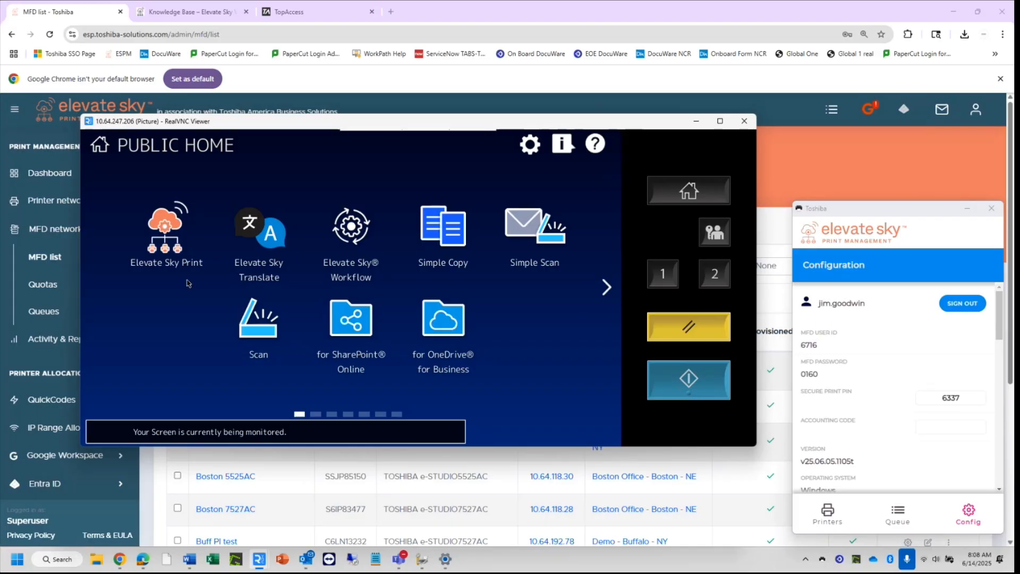
pyautogui.click(167, 243)
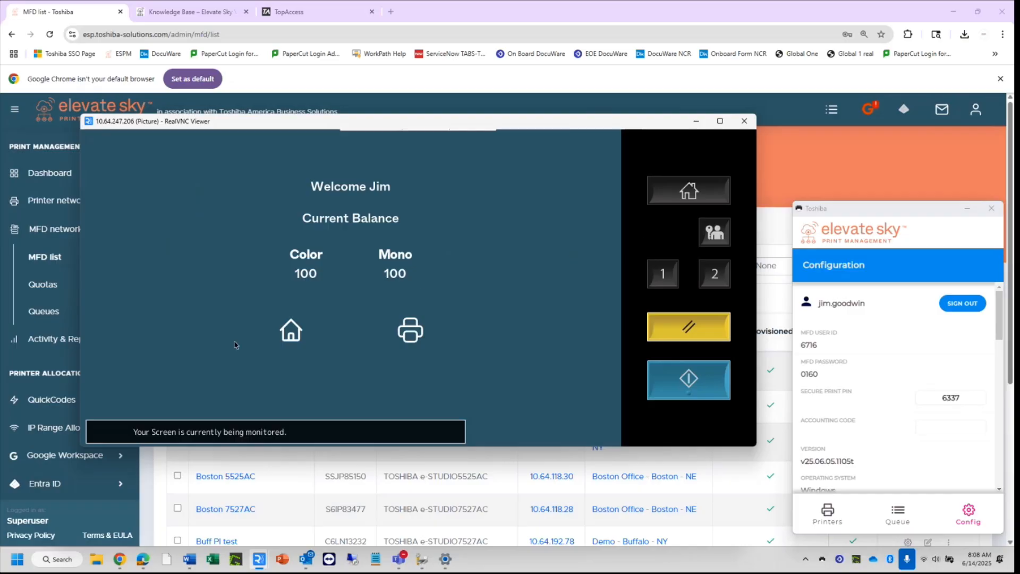
pyautogui.click(293, 331)
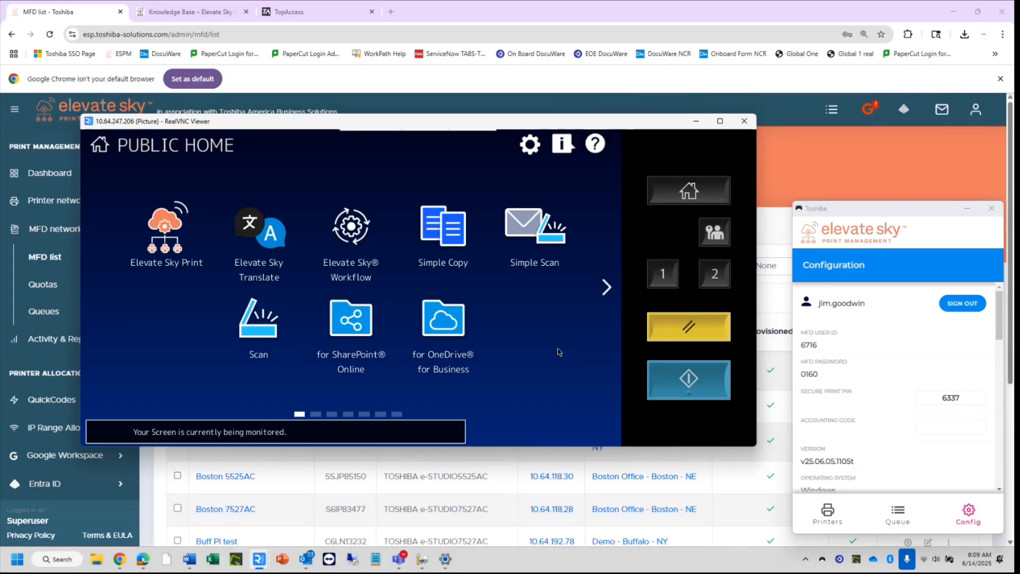
# Check the client's active printer list showing only Indiana Find Me, then return to the MFD list page.
pyautogui.click(835, 516)
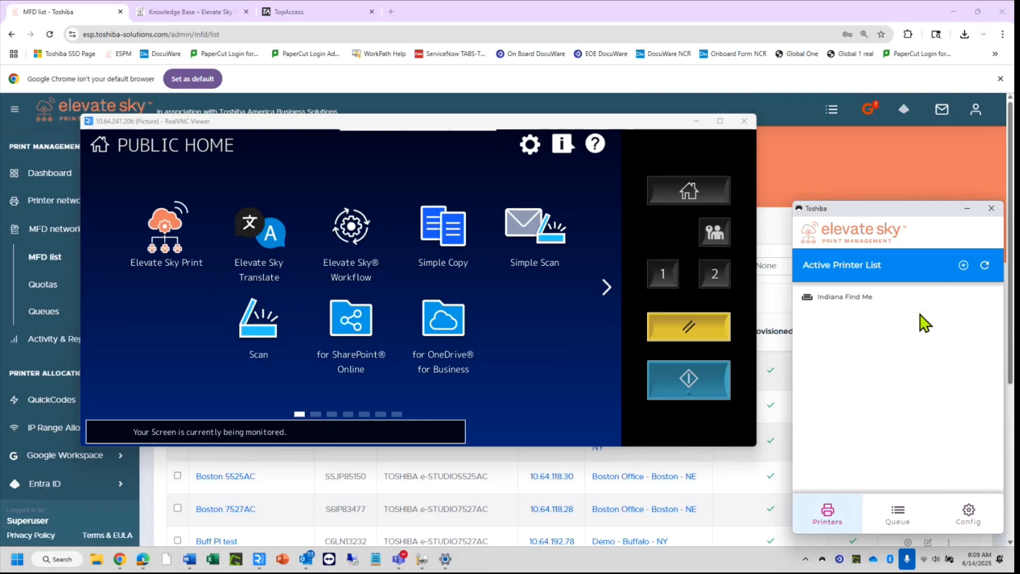
pyautogui.click(787, 160)
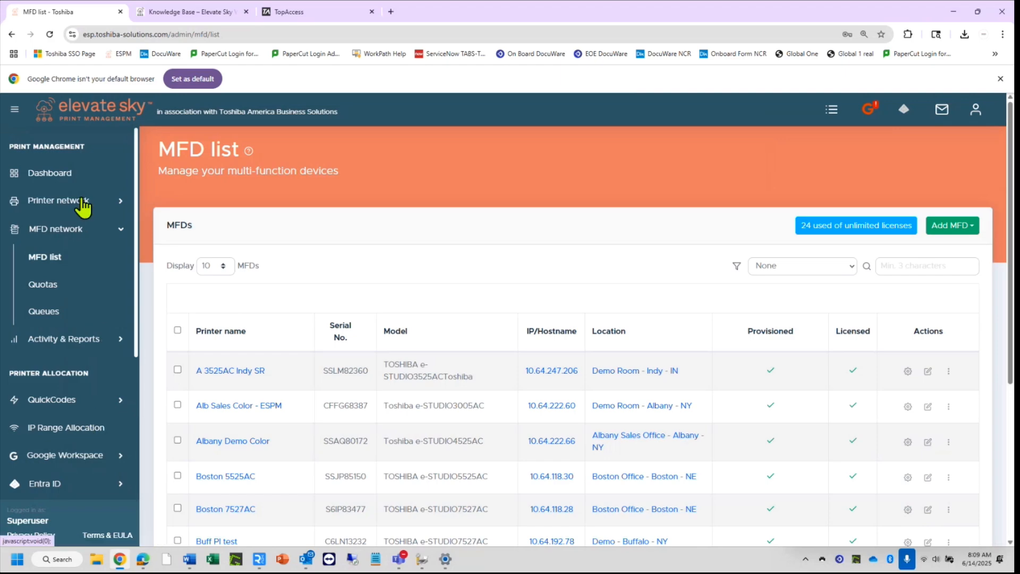
# Open Internal directory > Group management and filter the groups by 'indy'.
pyautogui.click(119, 231)
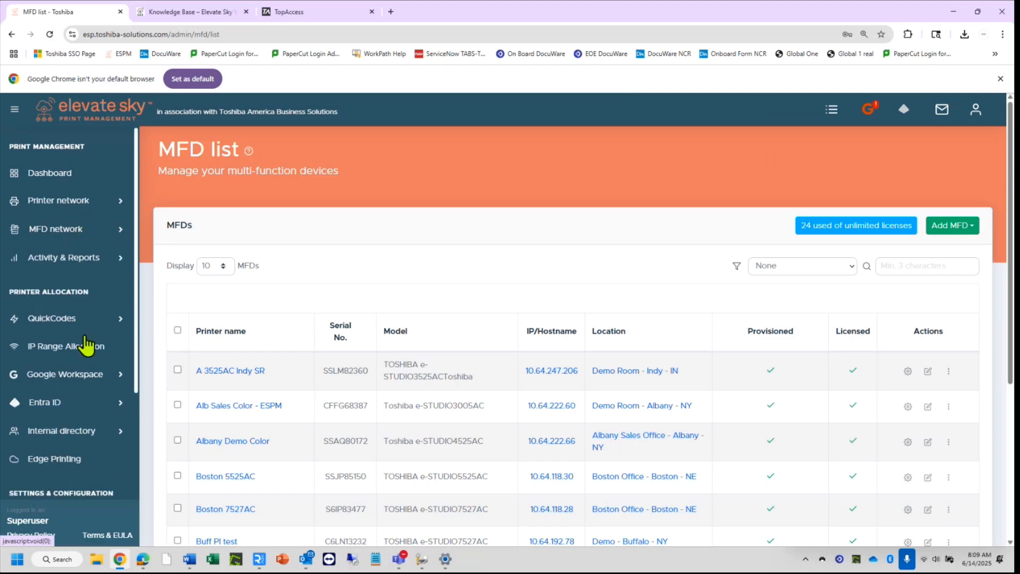
pyautogui.click(80, 434)
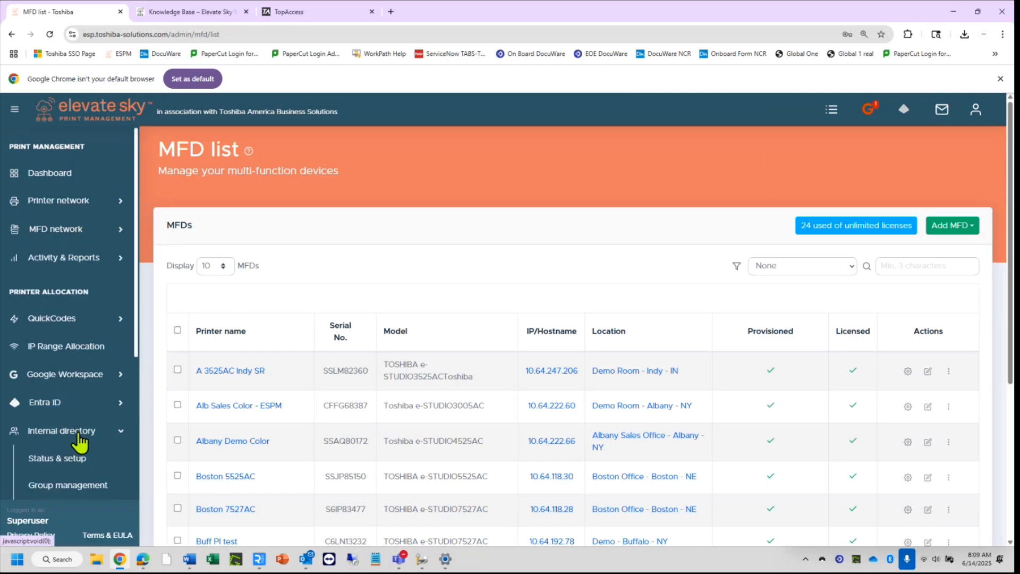
pyautogui.scroll(-1, 79, 442)
pyautogui.scroll(-1, 80, 442)
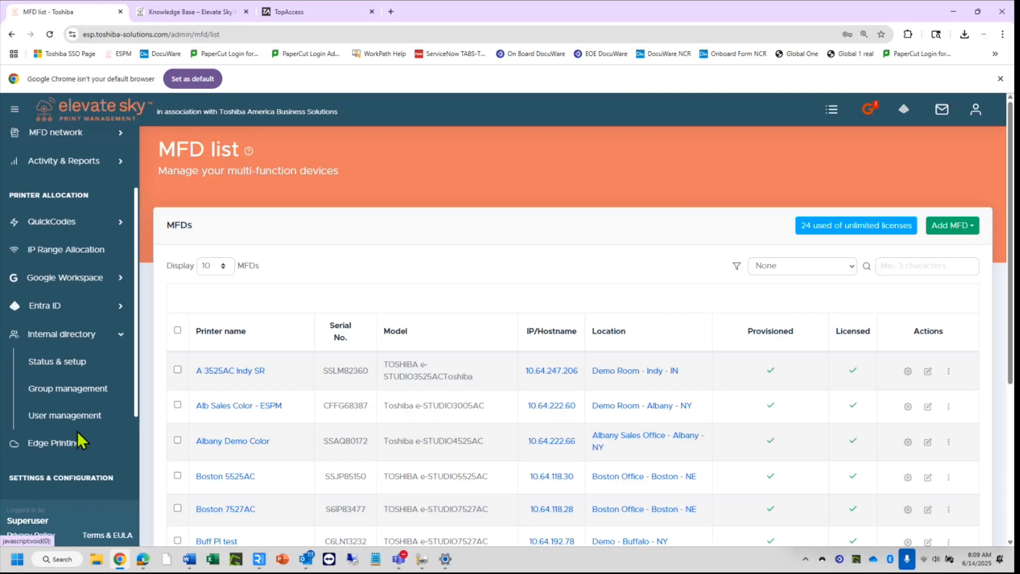
pyautogui.click(68, 391)
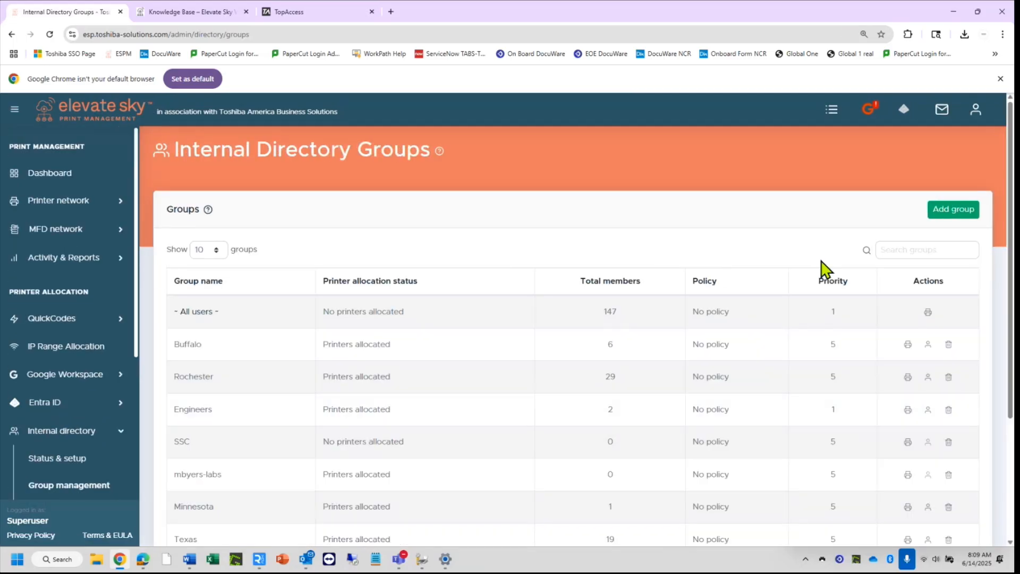
pyautogui.click(906, 254)
pyautogui.write('indy')
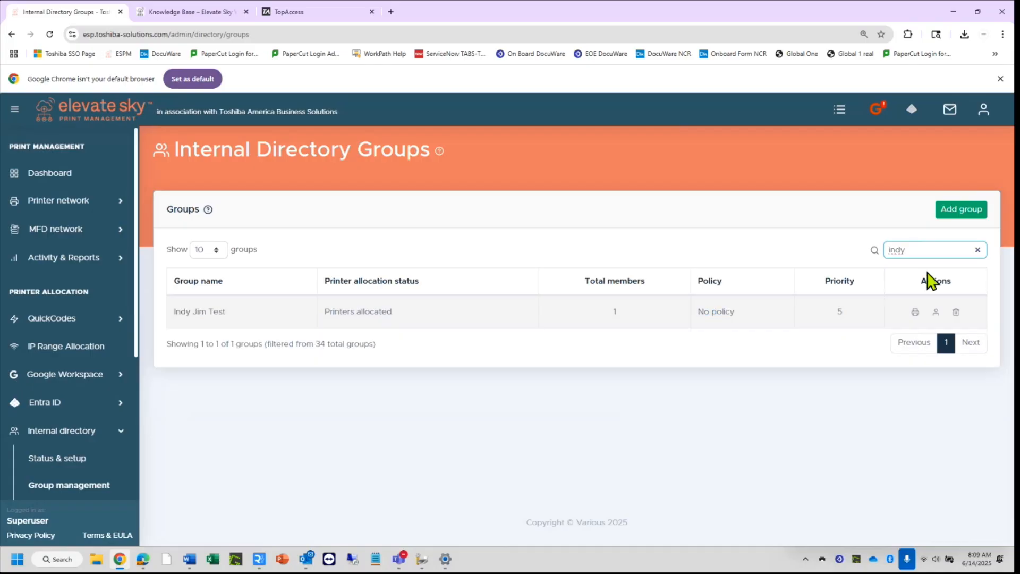
# Allocate printer A 3525AC Indy SR to the Indy Jim Test group and save.
pyautogui.click(915, 314)
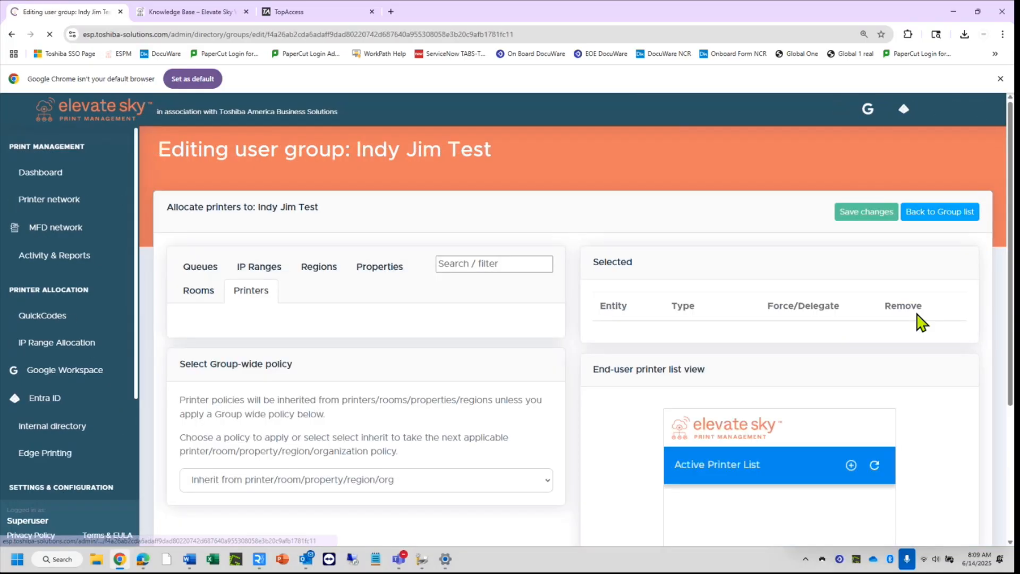
pyautogui.scroll(-2, 618, 445)
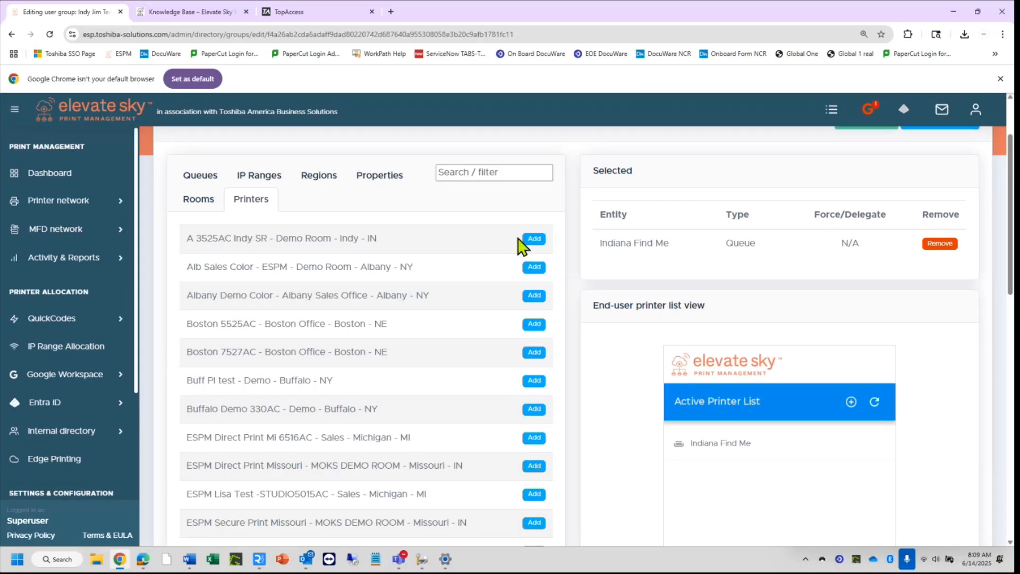
pyautogui.click(534, 238)
pyautogui.scroll(2, 606, 266)
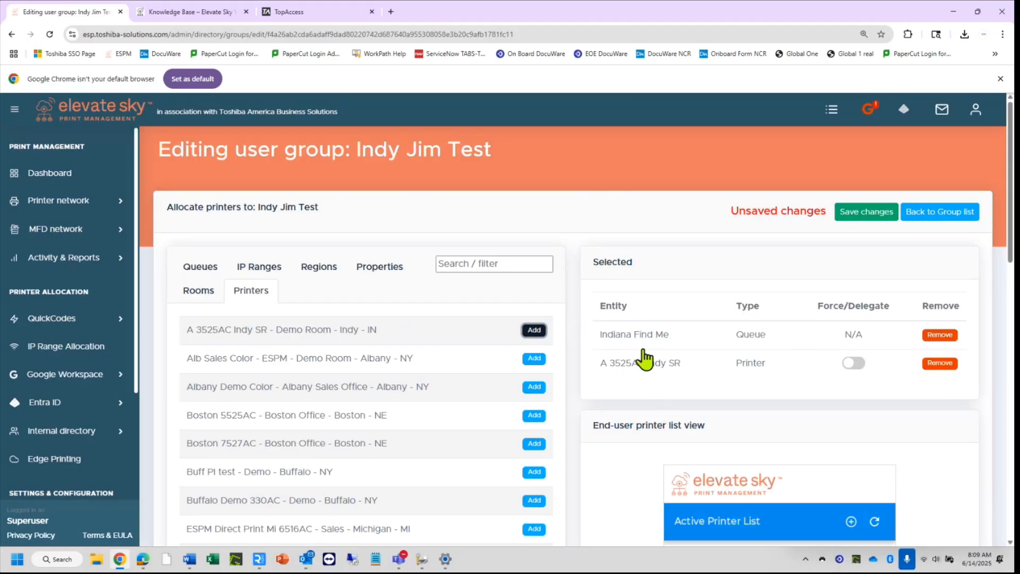
pyautogui.click(863, 219)
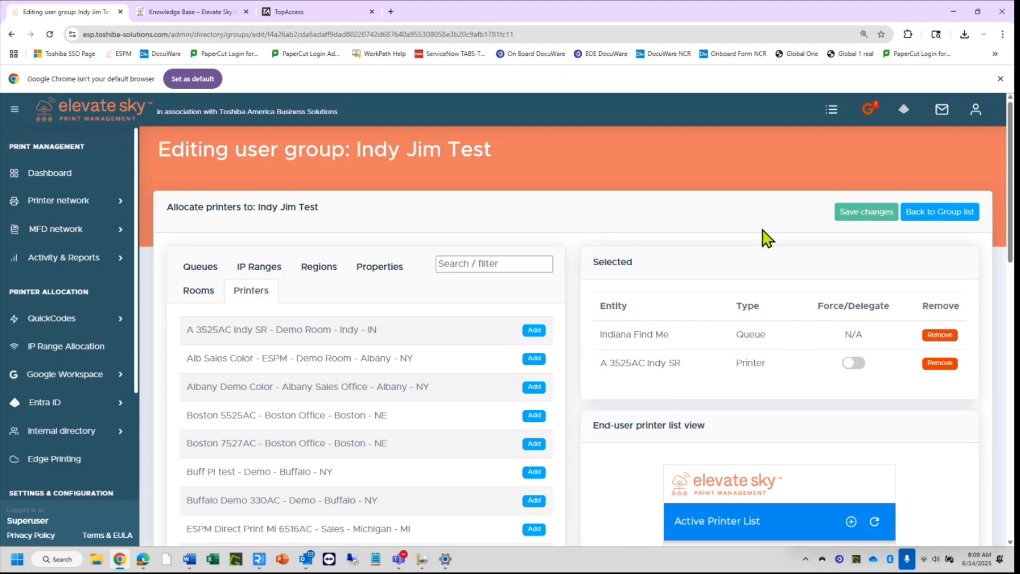
# Refresh the desktop client's active printer list to confirm both printers, then close it.
pyautogui.click(823, 559)
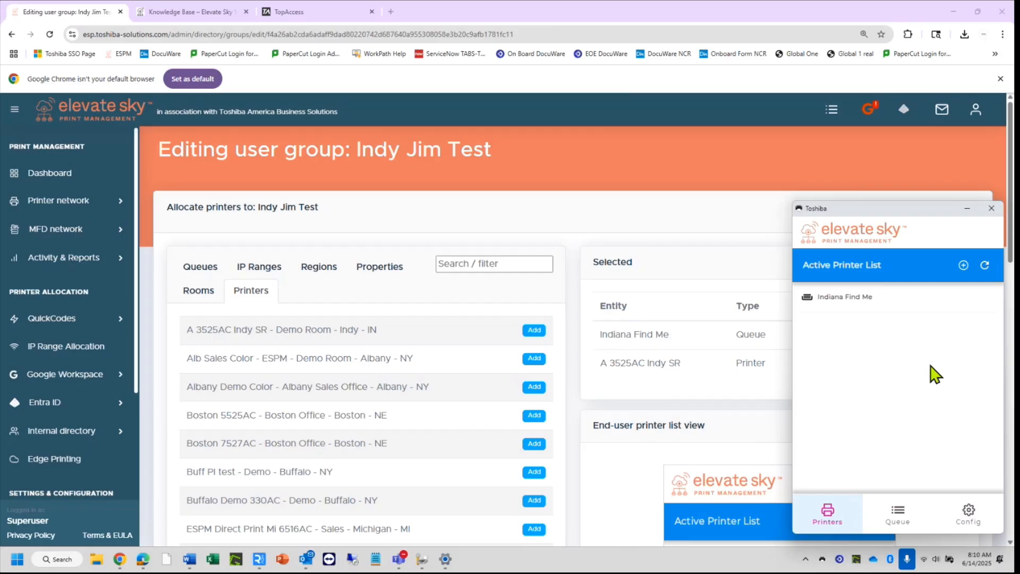
pyautogui.click(985, 265)
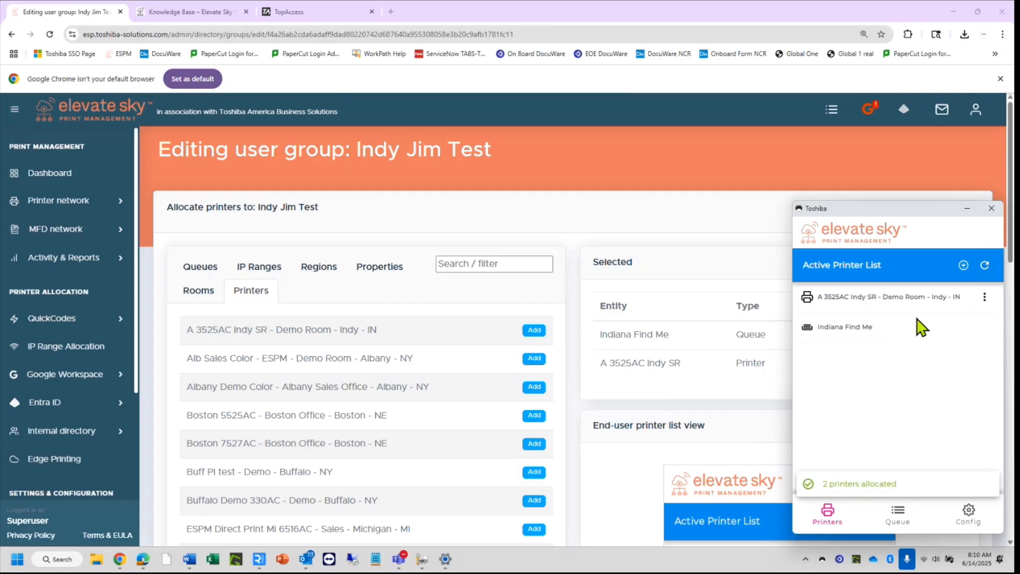
pyautogui.click(587, 155)
# Print the Printing Options ESPM document from Word directly to A 3525AC Indy SR - Demo Room.
pyautogui.moveTo(190, 558)
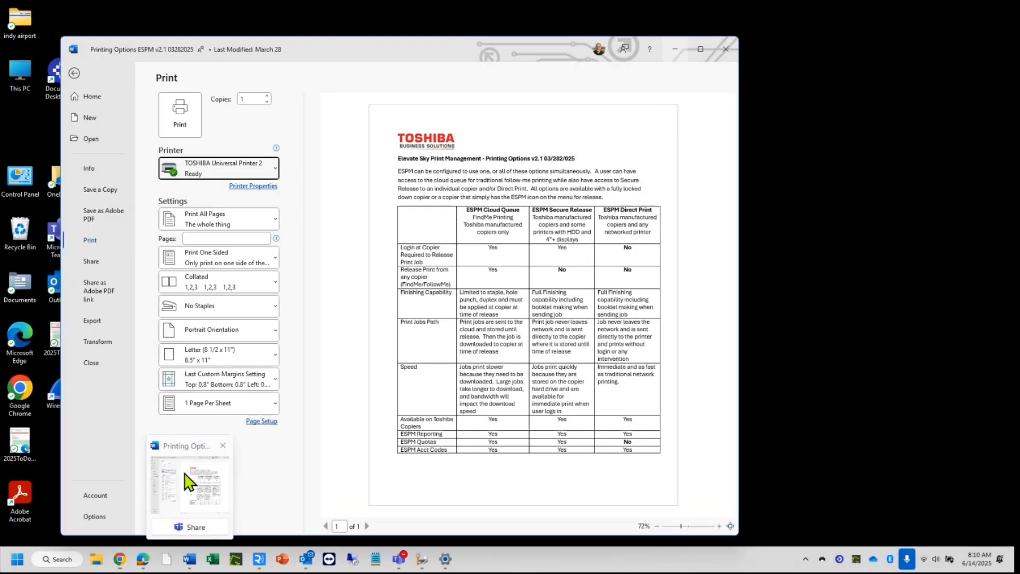
pyautogui.click(190, 481)
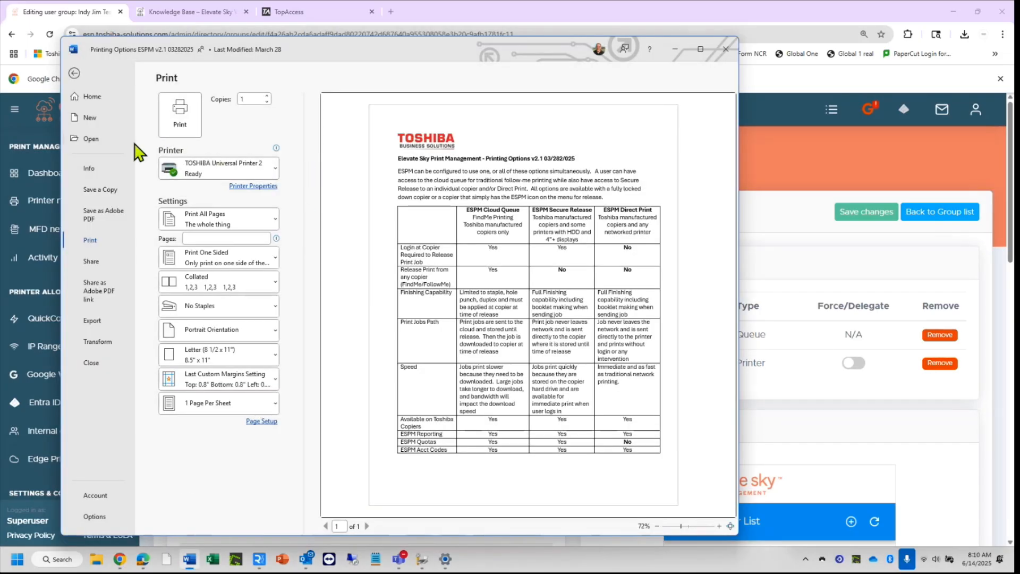
pyautogui.click(74, 74)
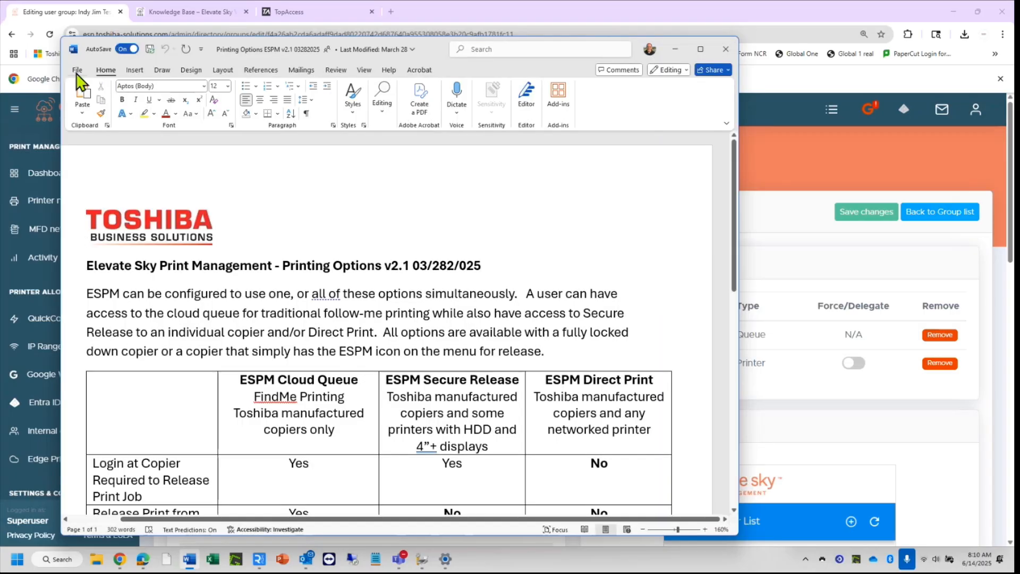
pyautogui.click(78, 71)
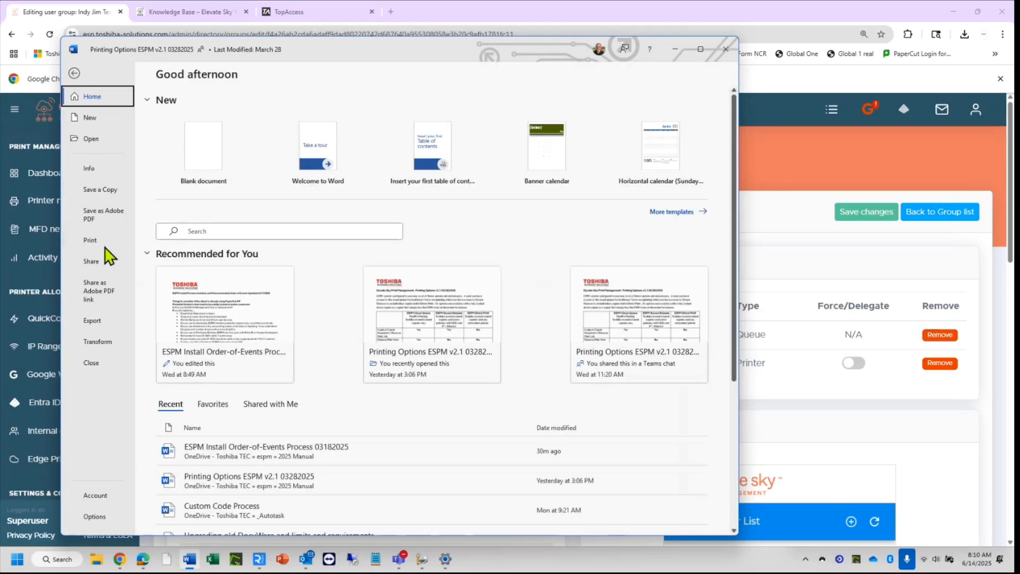
pyautogui.click(89, 241)
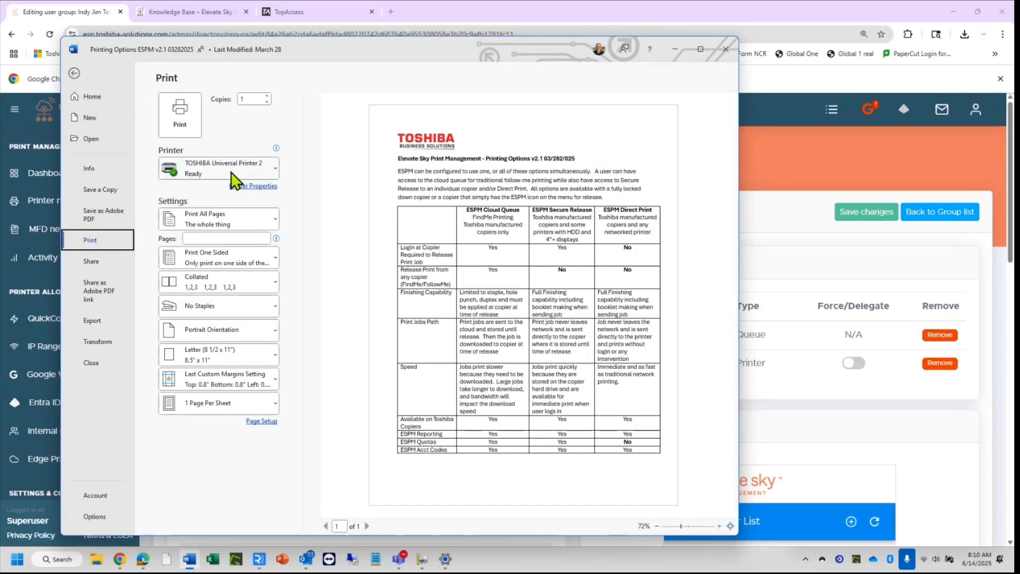
pyautogui.click(232, 175)
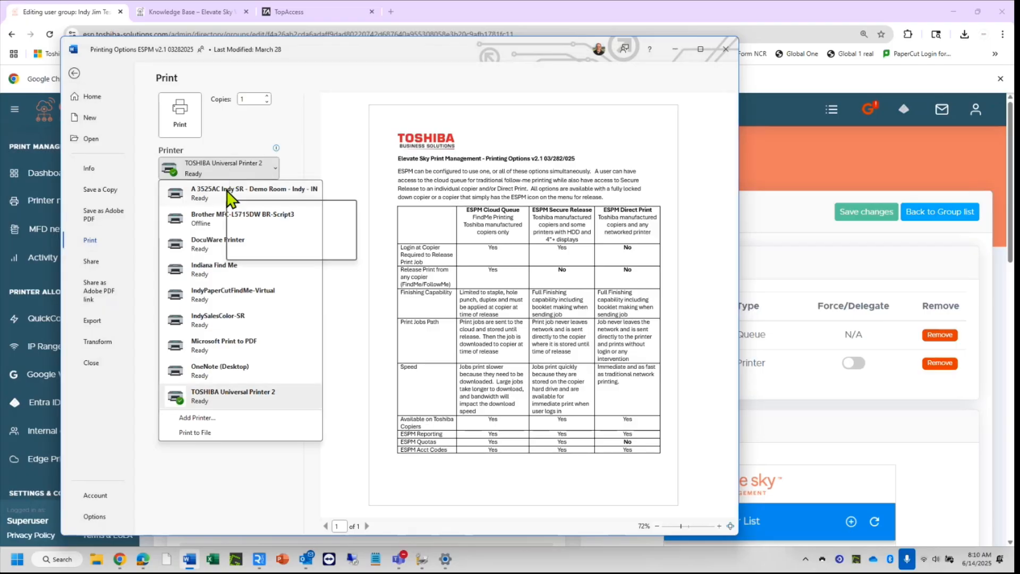
pyautogui.click(230, 192)
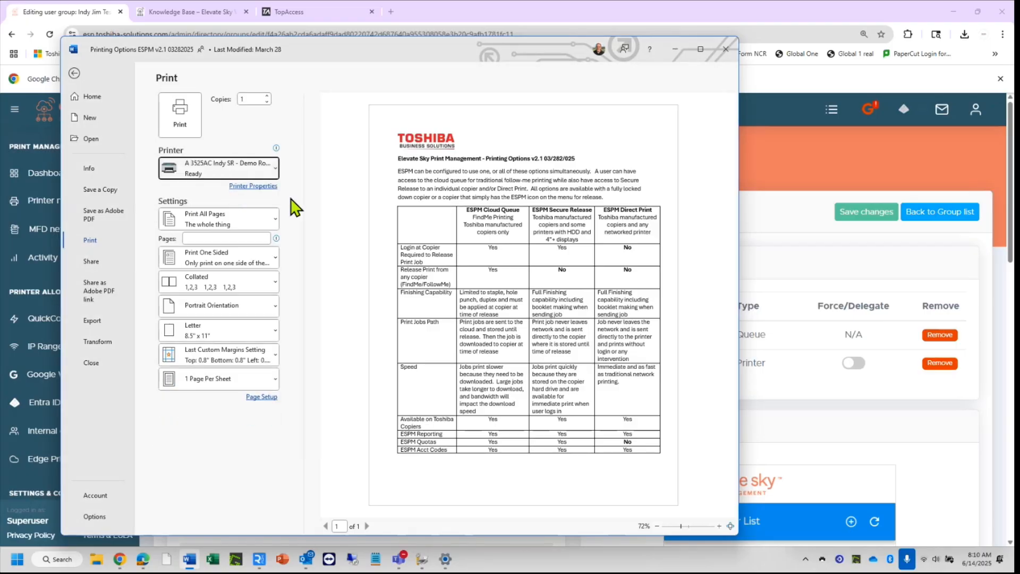
pyautogui.click(182, 119)
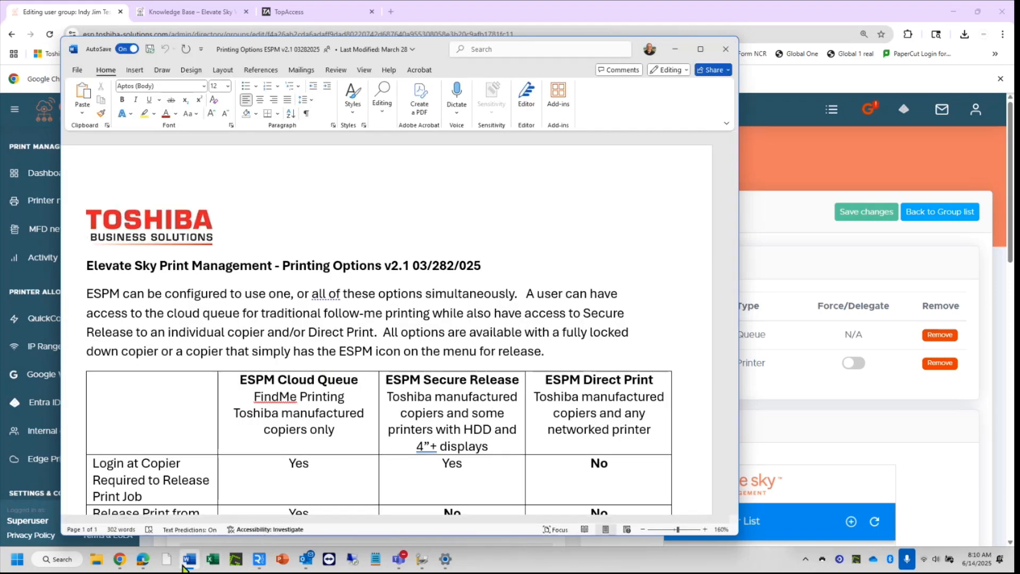
# On the copier's remote view, launch Elevate Sky Print and open the waiting print job list.
pyautogui.moveTo(259, 557)
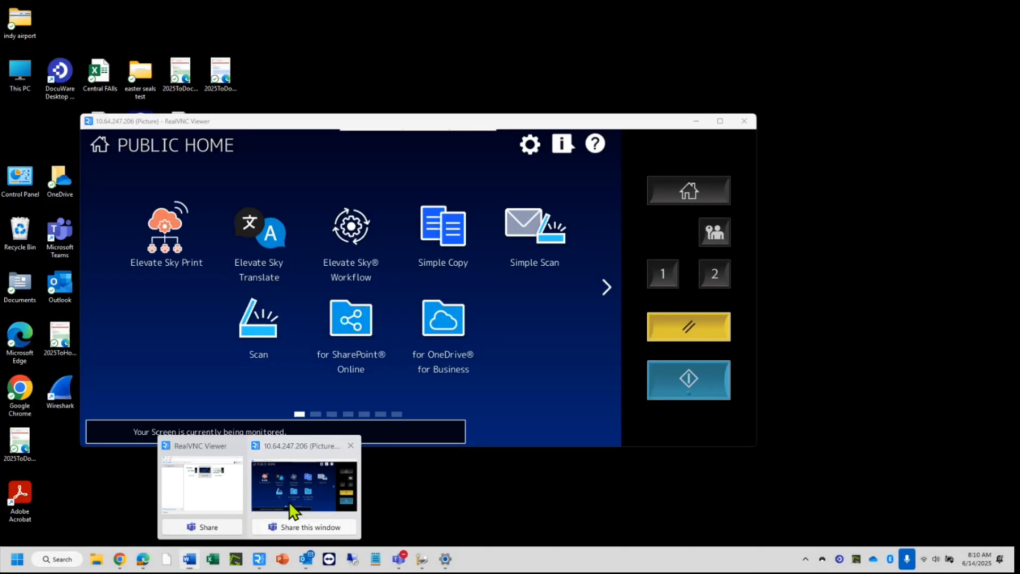
pyautogui.click(293, 510)
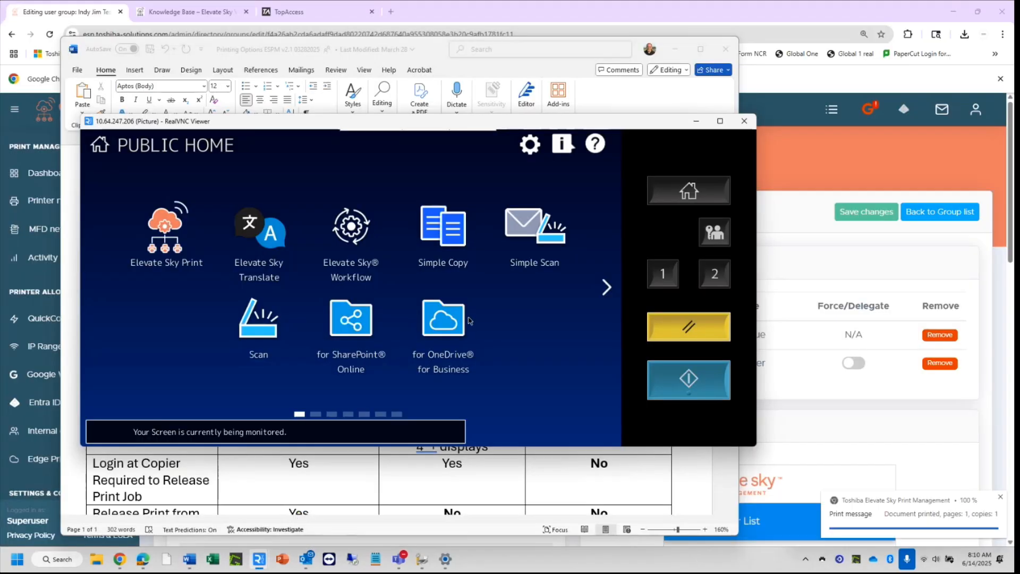
pyautogui.click(164, 233)
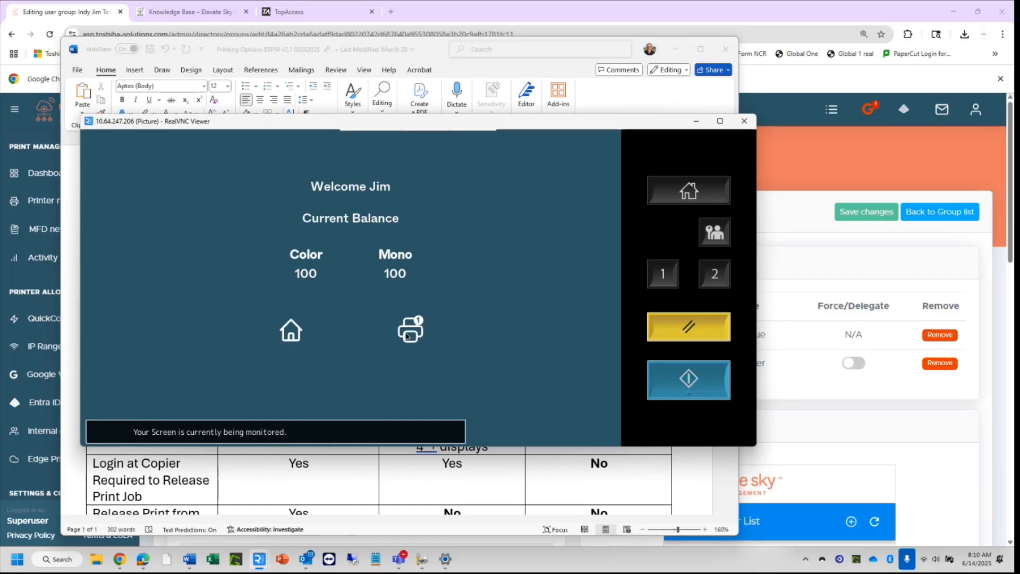
pyautogui.click(407, 336)
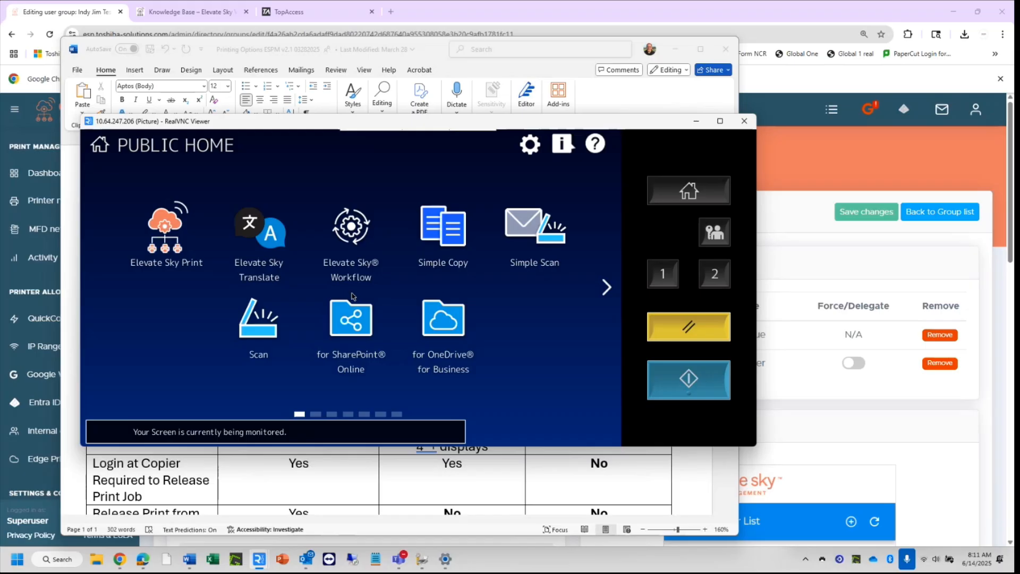
# Restore the Word window to a smaller size and minimize the RealVNC viewer.
pyautogui.doubleClick(670, 50)
pyautogui.click(688, 125)
pyautogui.click(695, 122)
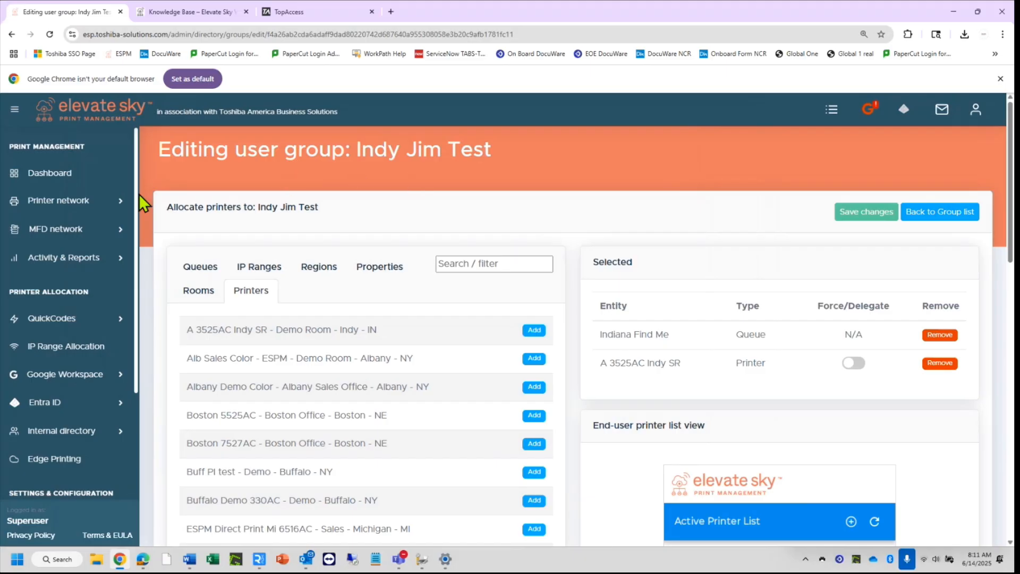
# Clone the A 3525AC Indy SR printer once from the Printer network printer list.
pyautogui.click(74, 238)
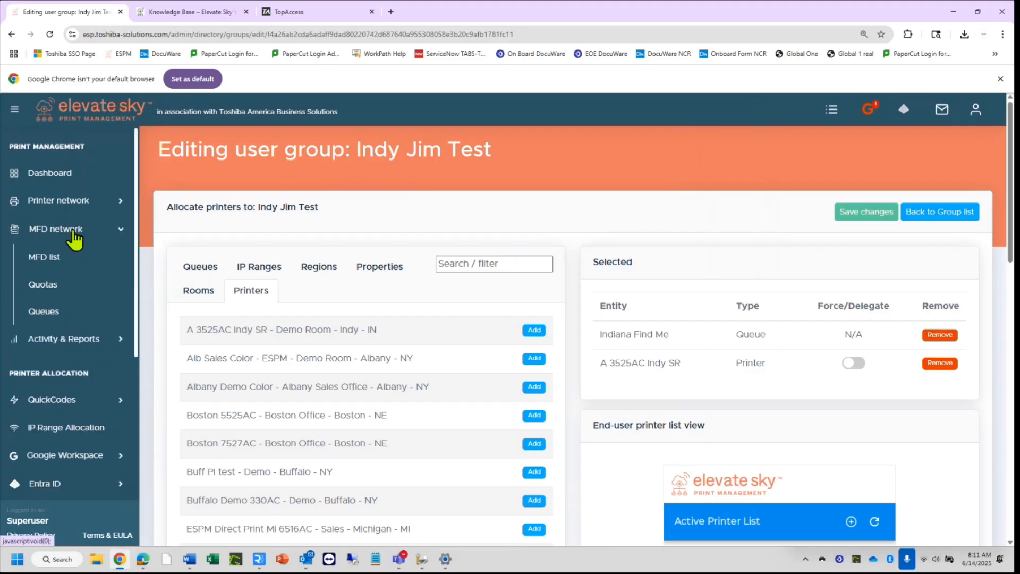
pyautogui.click(70, 202)
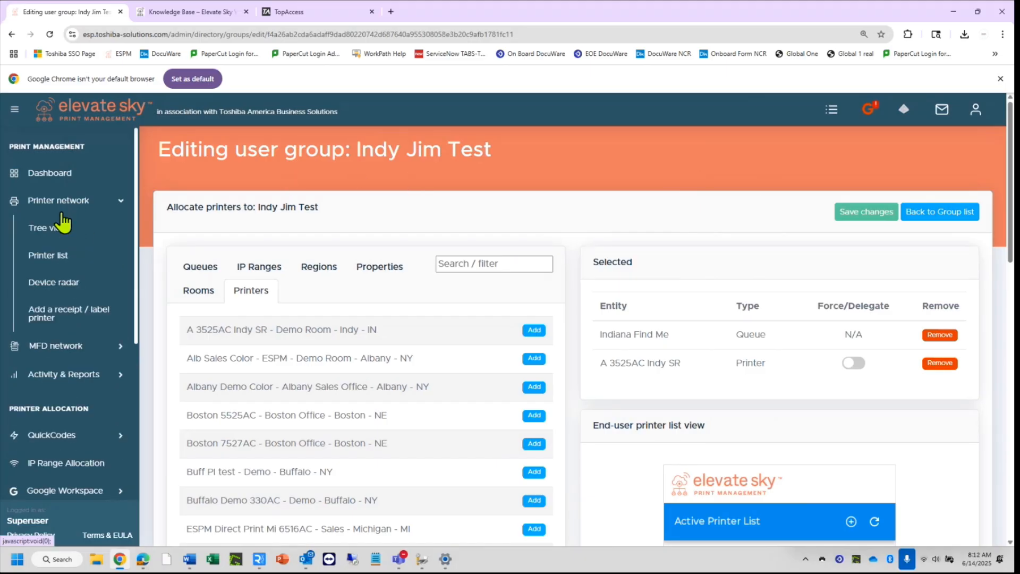
pyautogui.click(52, 264)
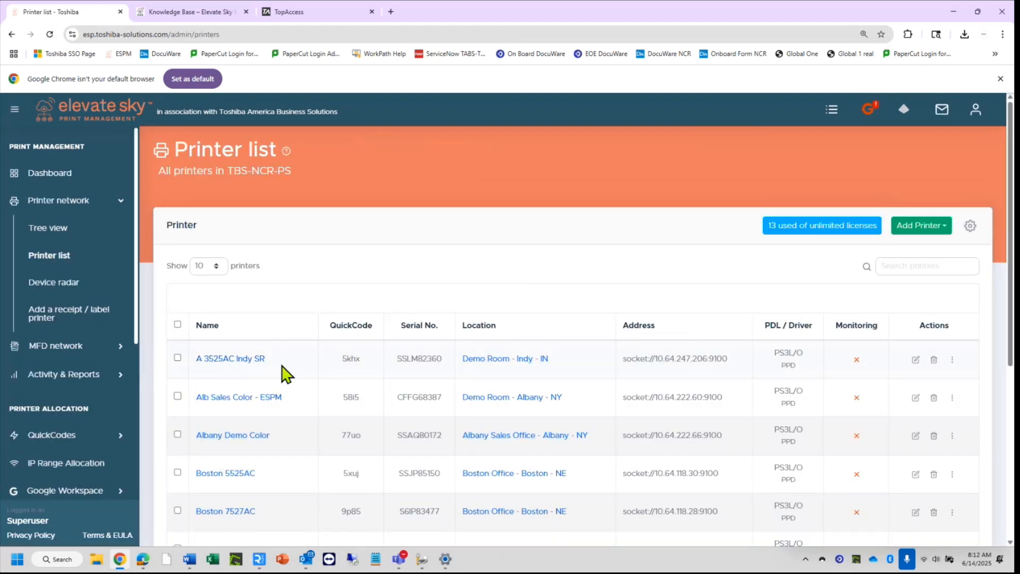
pyautogui.click(952, 360)
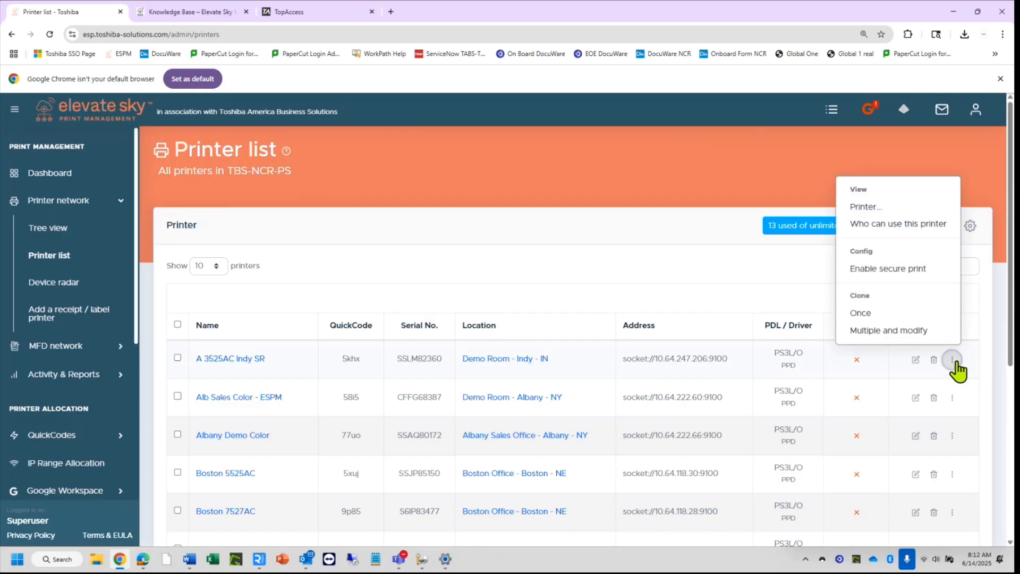
pyautogui.click(872, 314)
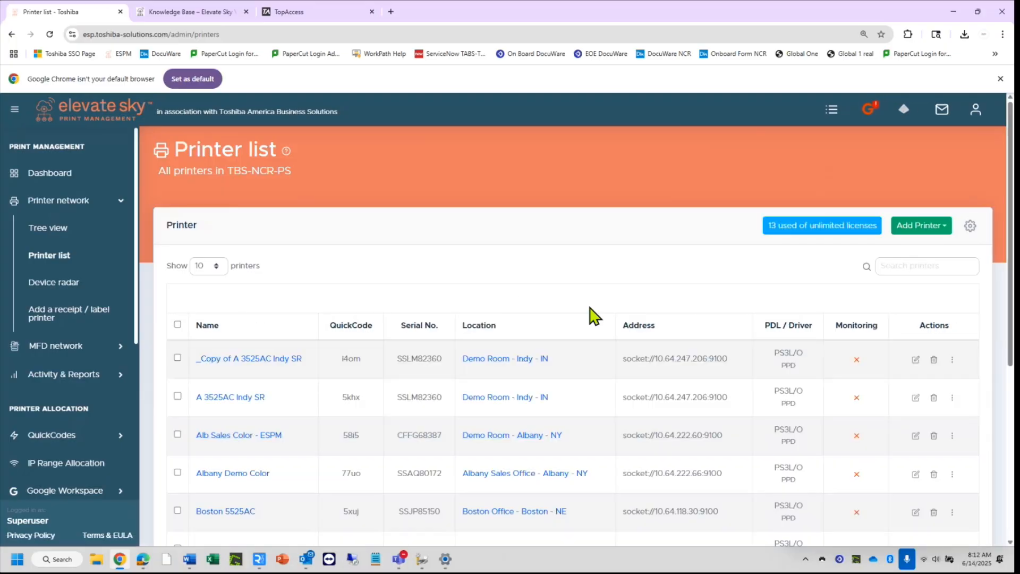
# Rename the clone from '_Copy of A 3525AC Indy SR' to 'A 3525AC Indy' in its edit form.
pyautogui.click(915, 360)
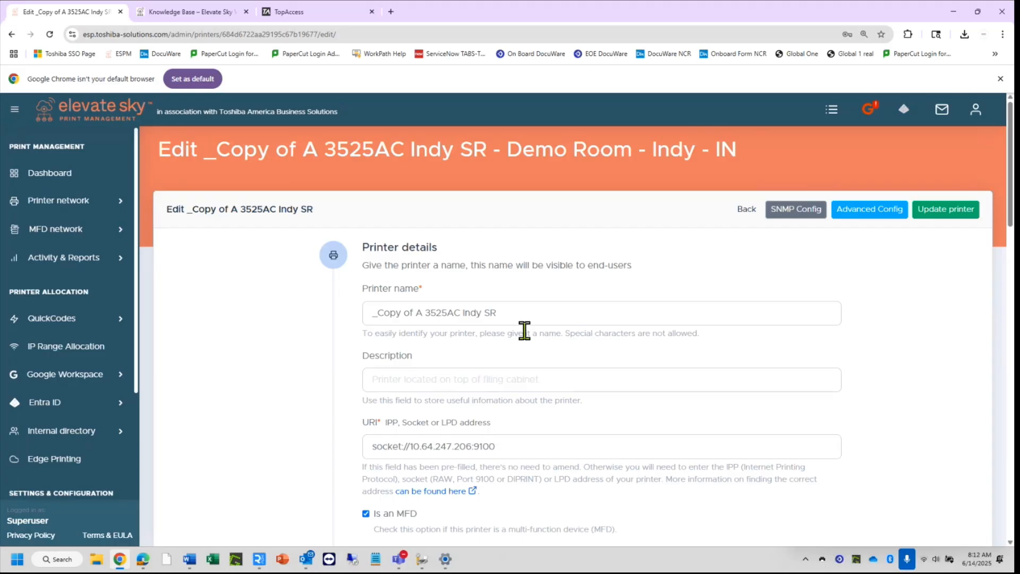
pyautogui.click(512, 314)
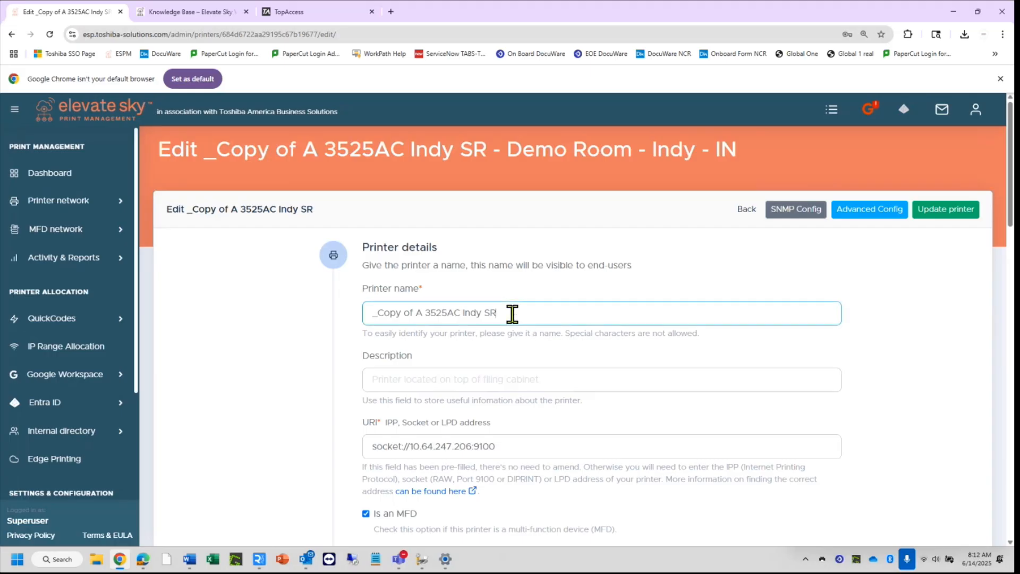
pyautogui.press('BackSpace')
pyautogui.press('BackSpace')
pyautogui.press('BackSpace')
pyautogui.press('BackSpace')
pyautogui.press('BackSpace')
pyautogui.press('BackSpace')
pyautogui.press('BackSpace')
pyautogui.press('BackSpace')
pyautogui.press('BackSpace')
pyautogui.press('BackSpace')
pyautogui.press('BackSpace')
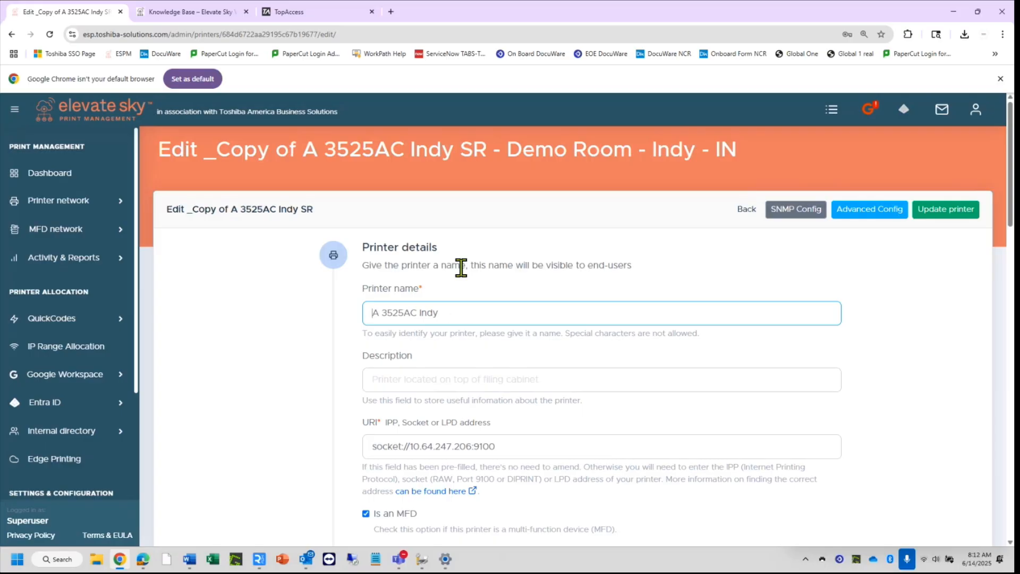
pyautogui.scroll(-1, 878, 426)
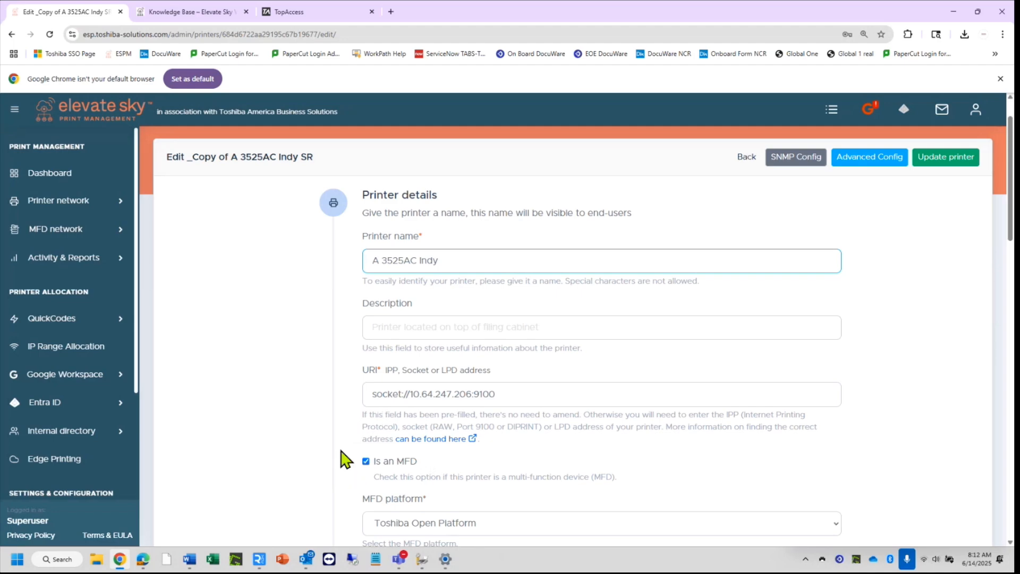
pyautogui.scroll(1, 593, 455)
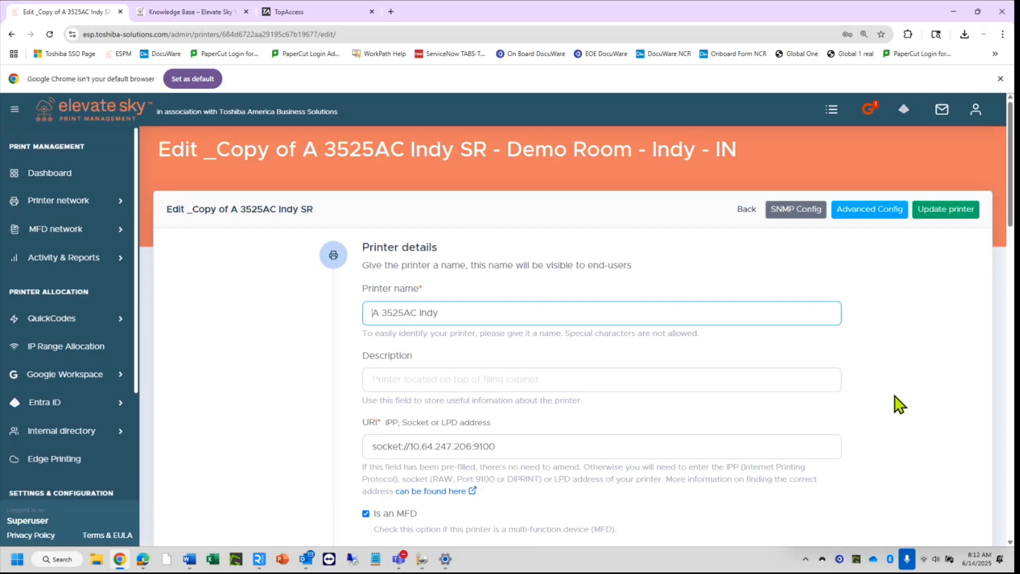
# Save the renamed A 3525AC Indy printer and bring up its actions in the MFD list.
pyautogui.click(937, 210)
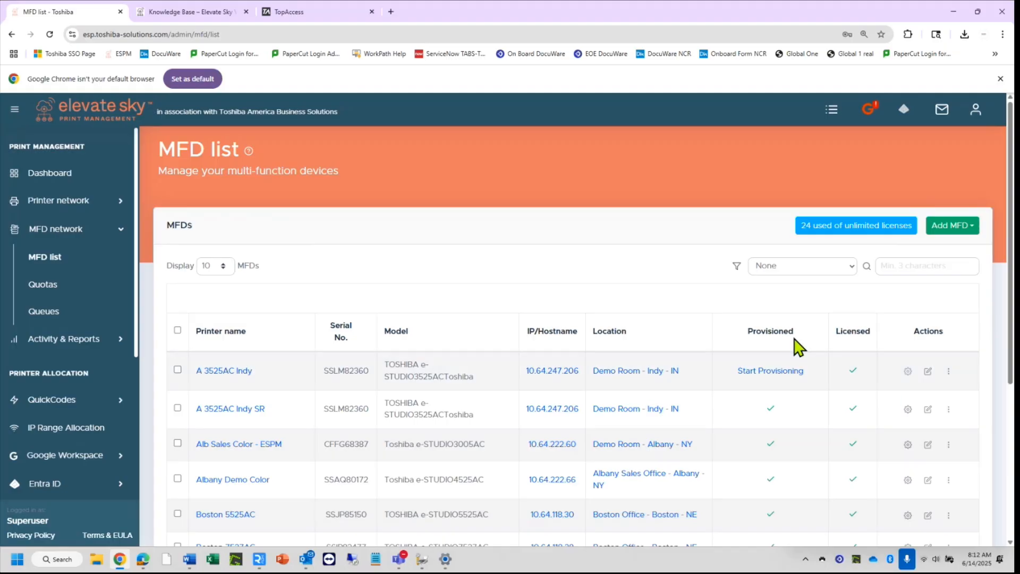
pyautogui.click(948, 372)
# In A 3525AC Indy's Advanced Config, set Enable PIN release to Exclude and save the printer.
pyautogui.click(925, 355)
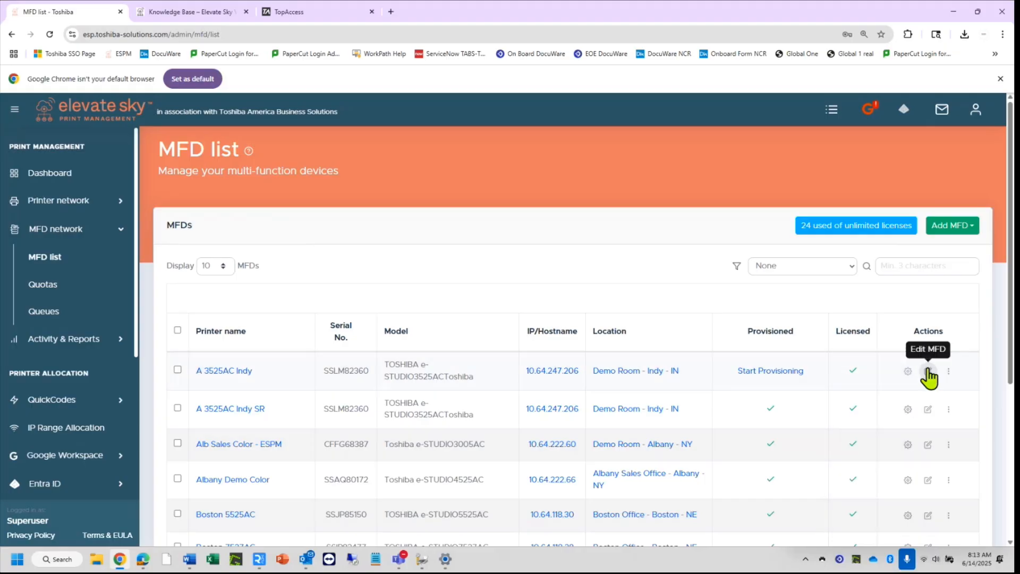
pyautogui.click(928, 371)
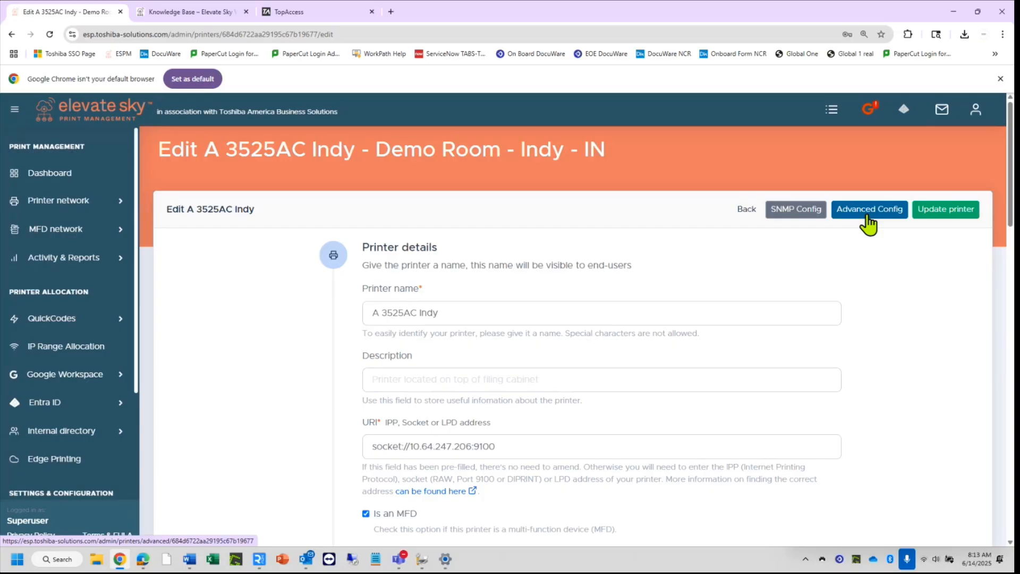
pyautogui.click(866, 215)
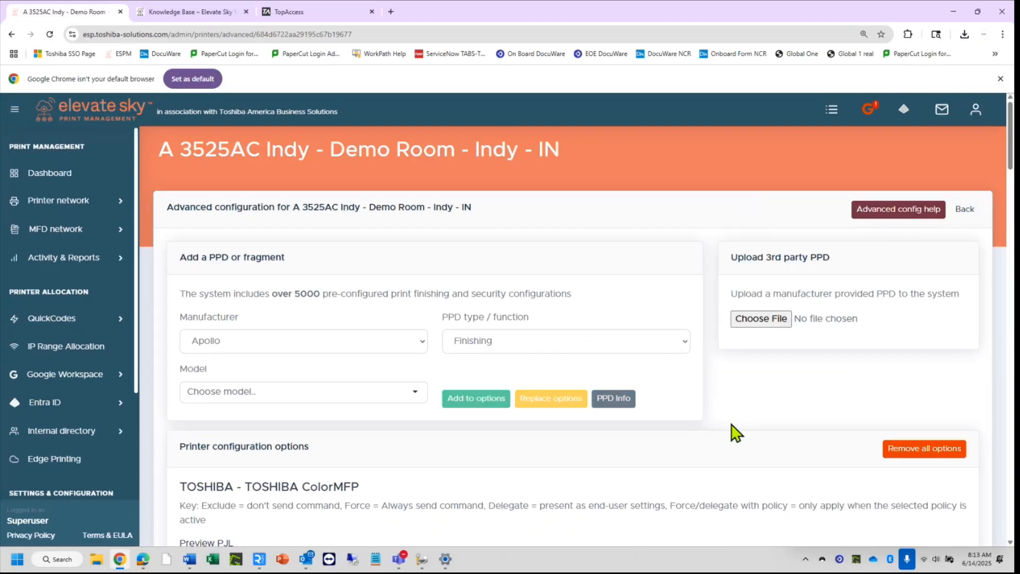
pyautogui.scroll(-4, 735, 433)
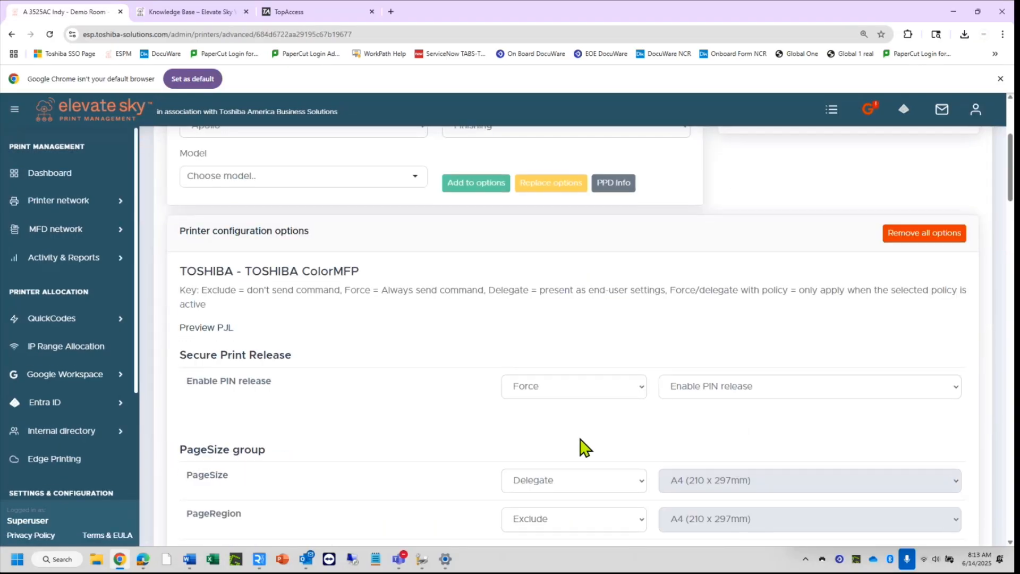
pyautogui.click(641, 390)
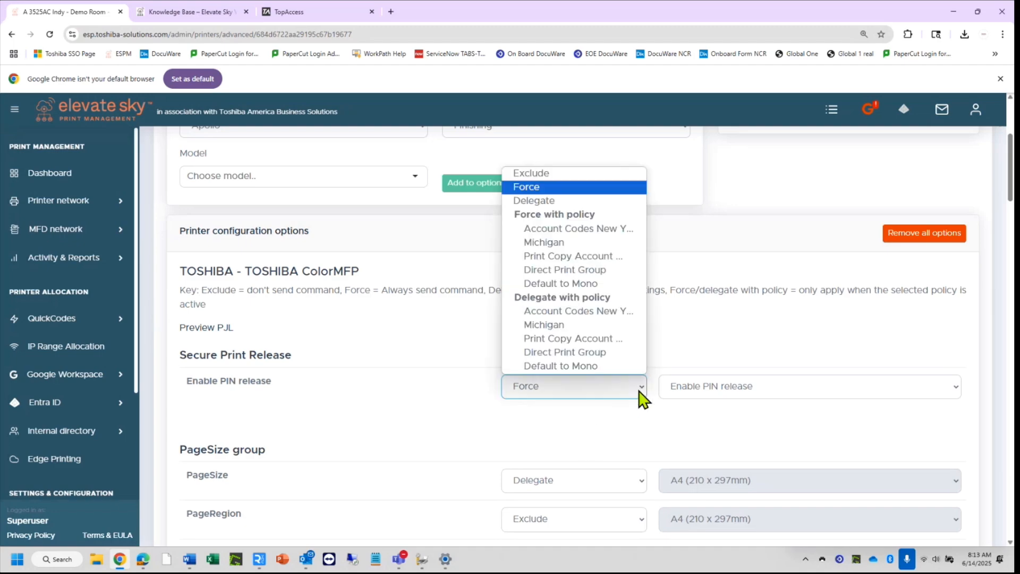
pyautogui.click(559, 173)
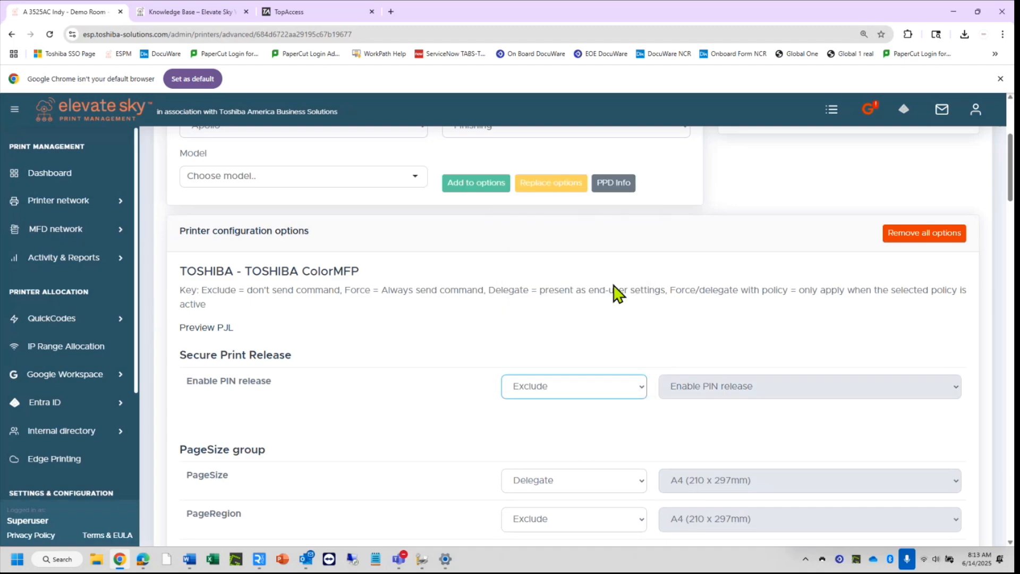
pyautogui.scroll(4, 616, 294)
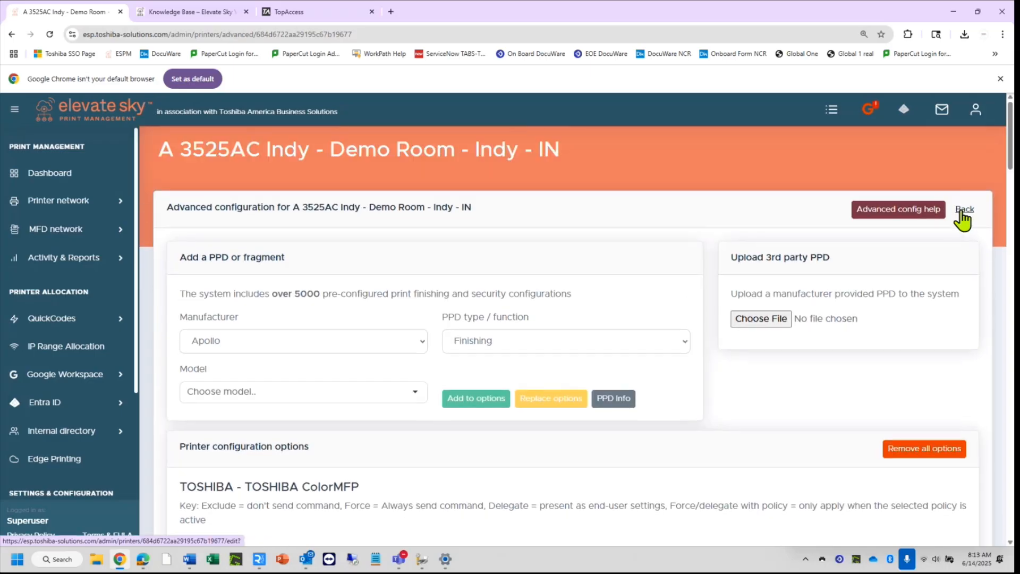
pyautogui.click(963, 212)
pyautogui.click(961, 213)
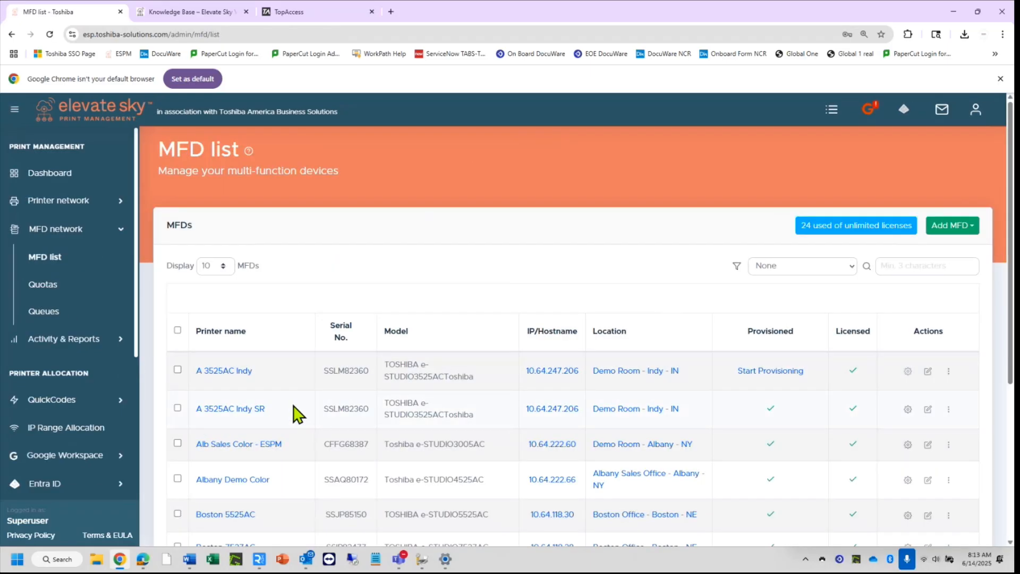
# Uncheck Is an MFD for A 3525AC Indy, save it, and return to the Printer list.
pyautogui.click(56, 257)
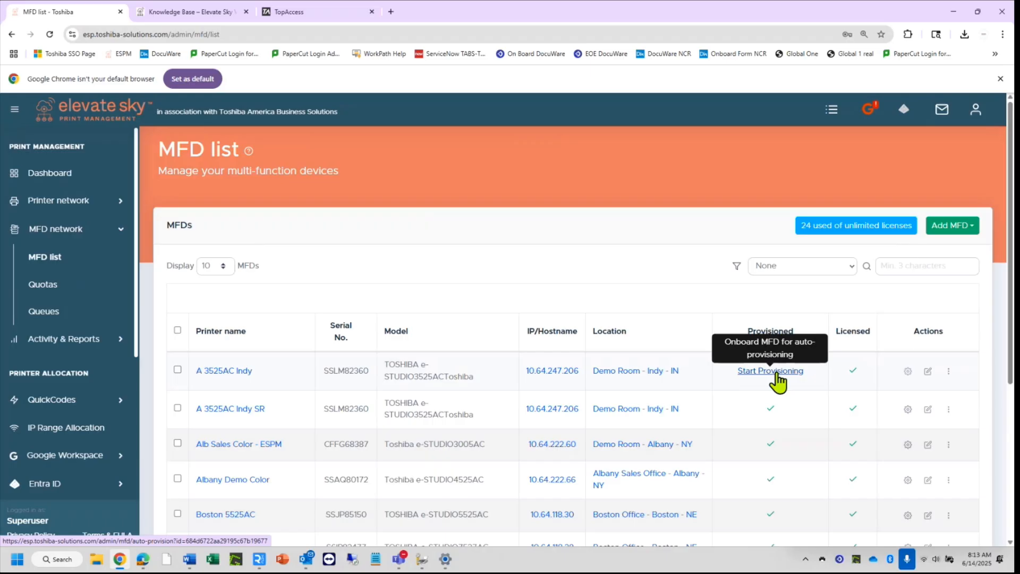
pyautogui.click(929, 371)
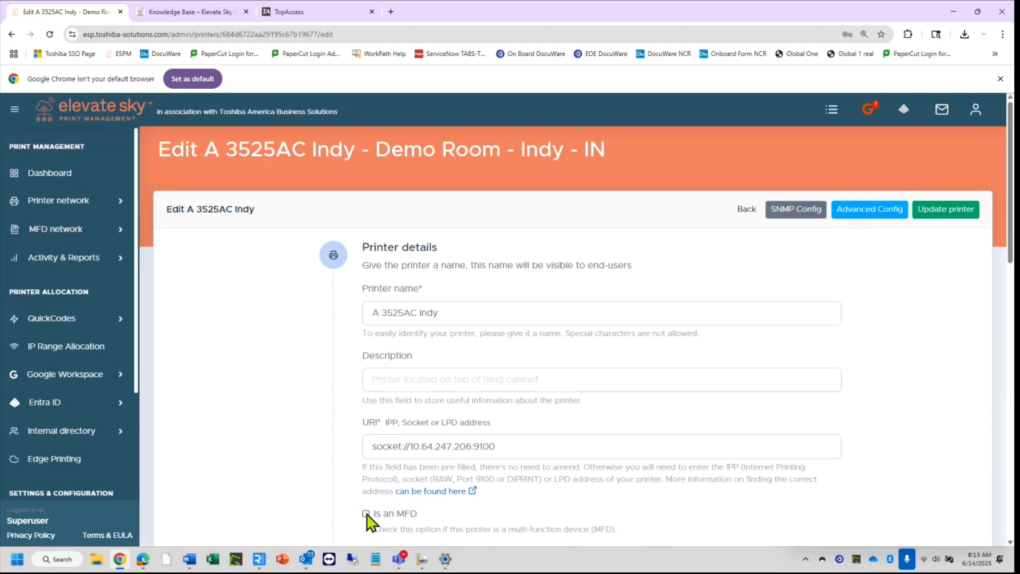
pyautogui.click(953, 212)
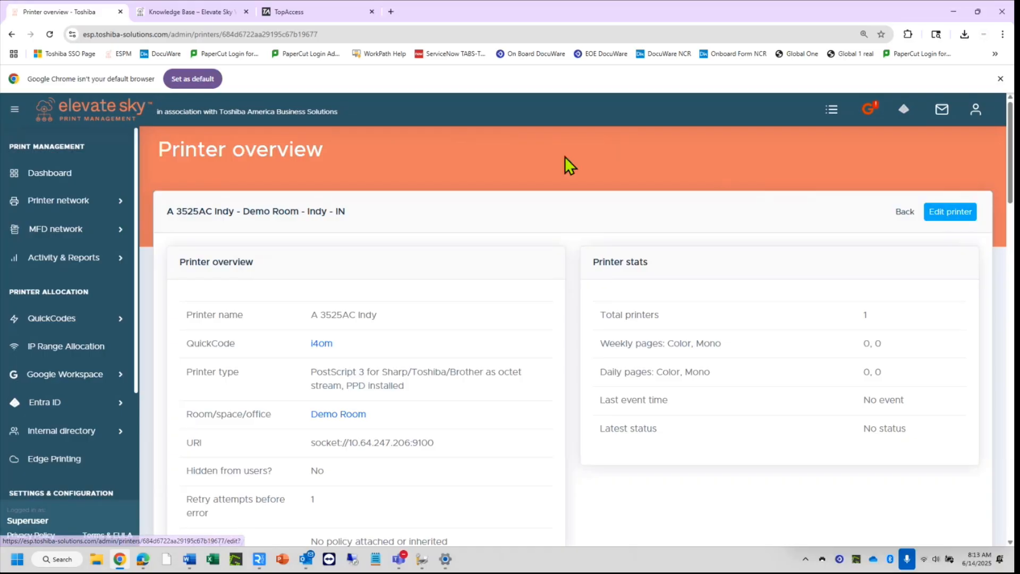
pyautogui.click(905, 212)
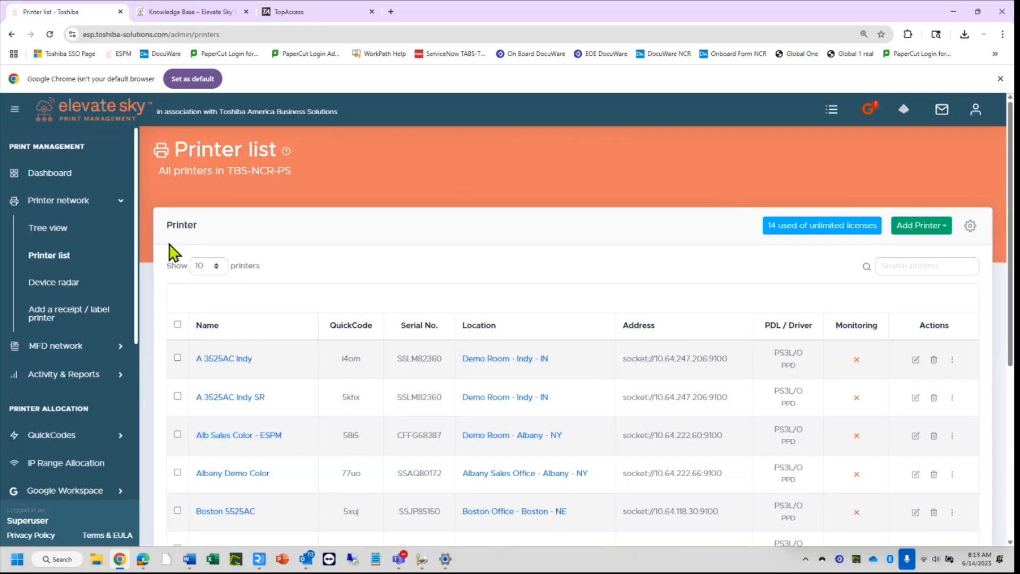
# Review the MFD and printer lists, then check the client shows only A 3525AC Indy SR and Indiana Find Me.
pyautogui.click(66, 346)
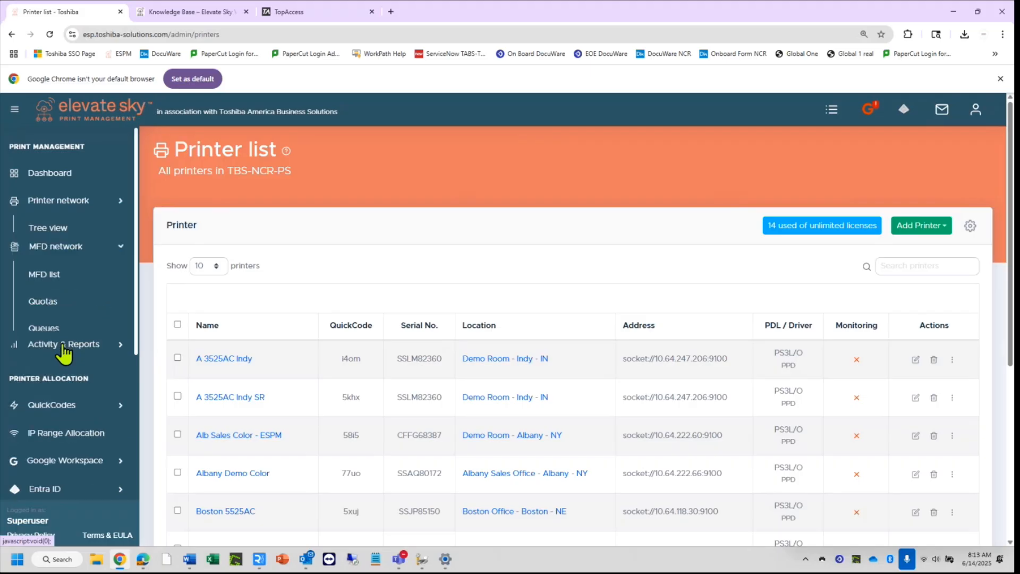
pyautogui.click(44, 260)
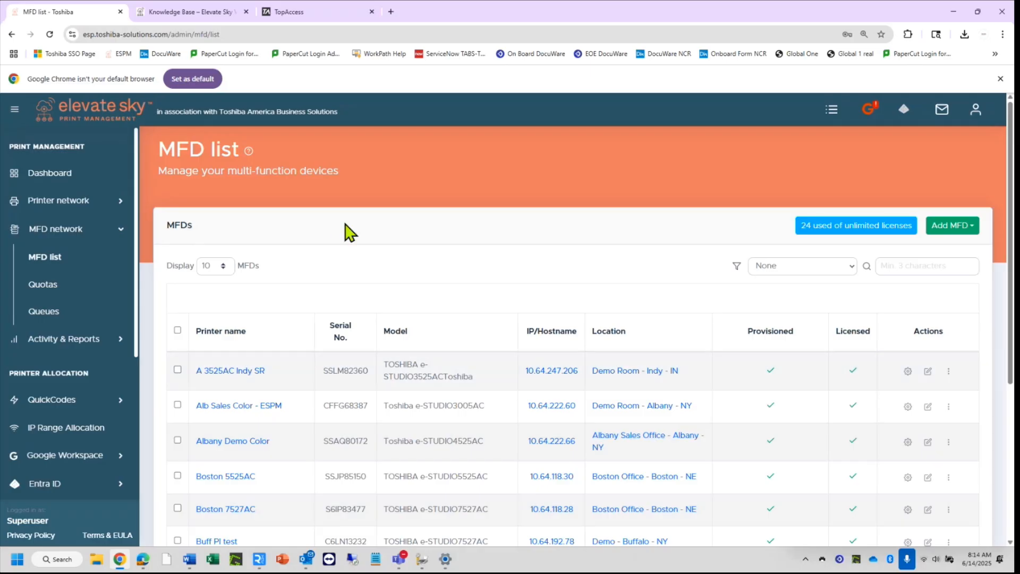
pyautogui.click(74, 203)
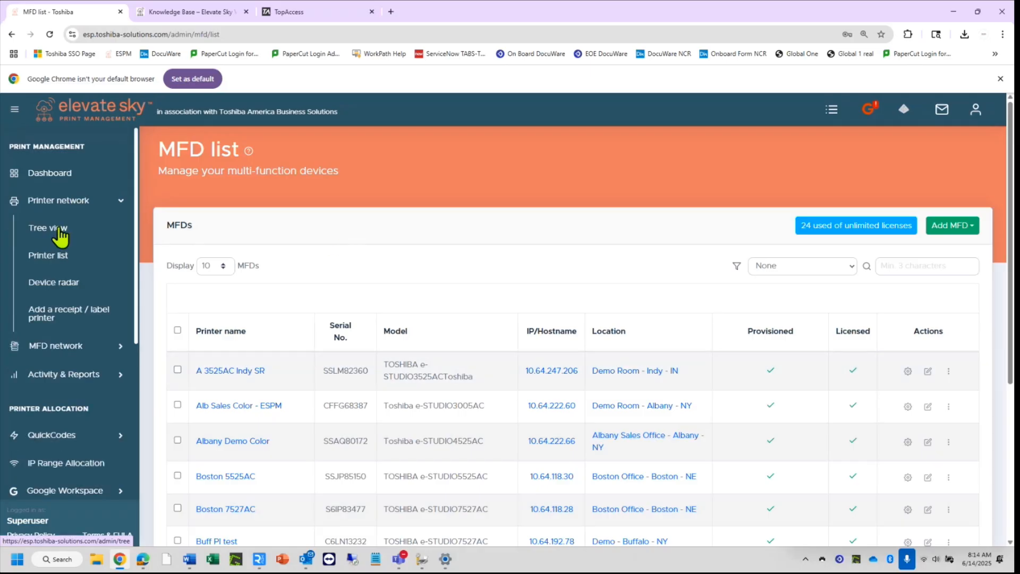
pyautogui.click(57, 258)
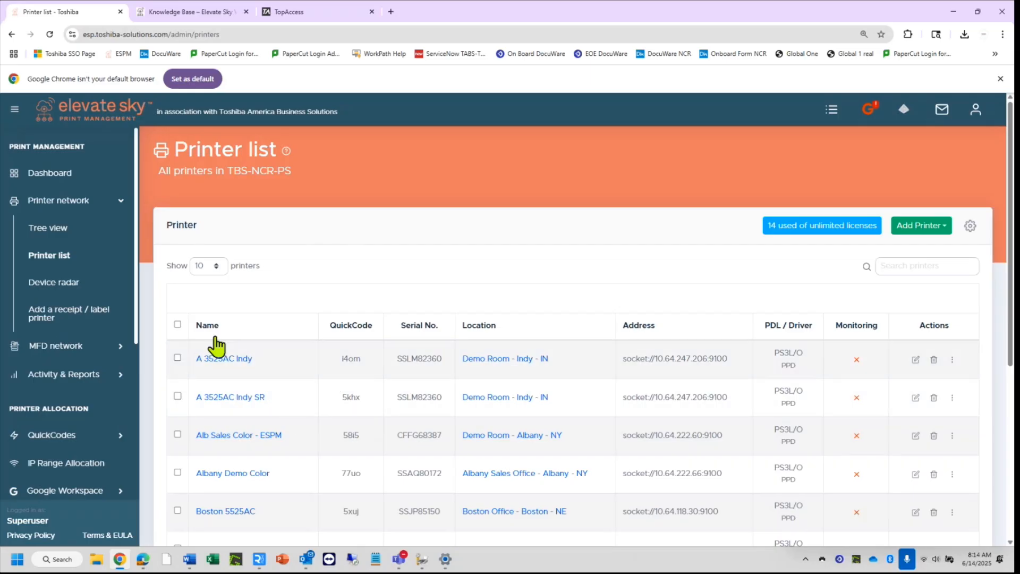
pyautogui.scroll(-3, 71, 391)
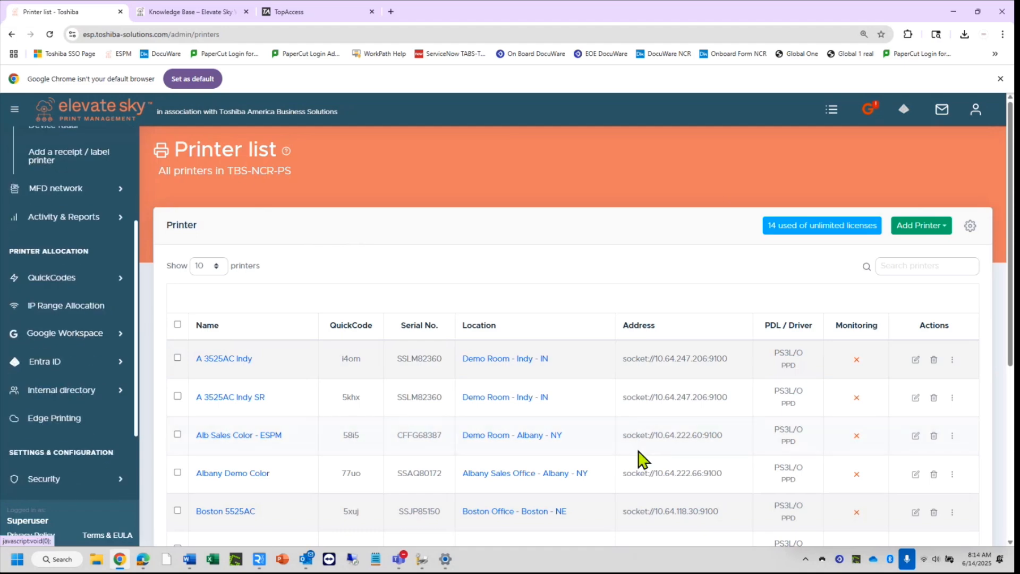
pyautogui.click(822, 559)
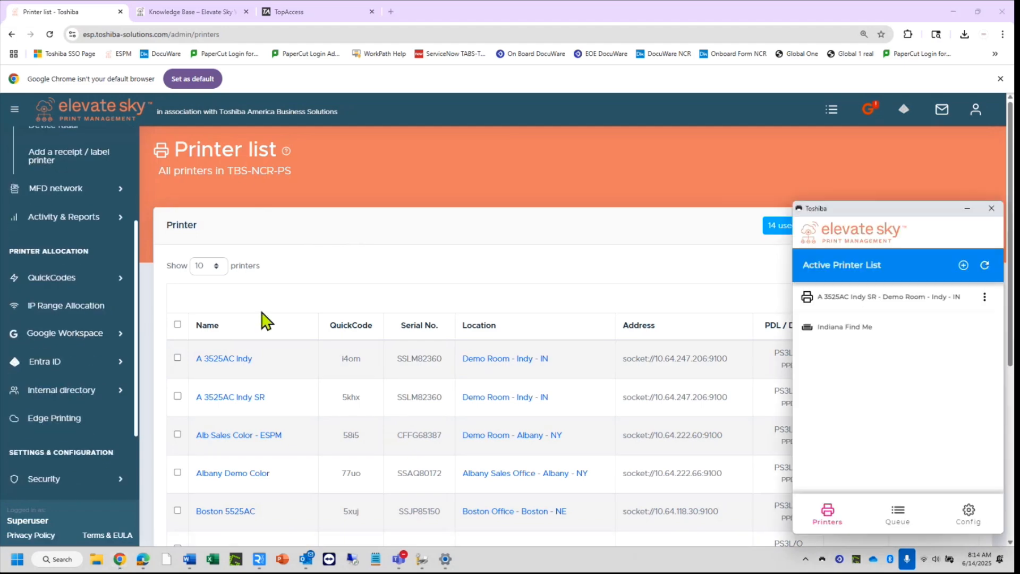
pyautogui.click(53, 392)
# Allocate A 3525AC Indy to the Indy Jim Test group, then refresh the client to list 3 printers.
pyautogui.click(60, 334)
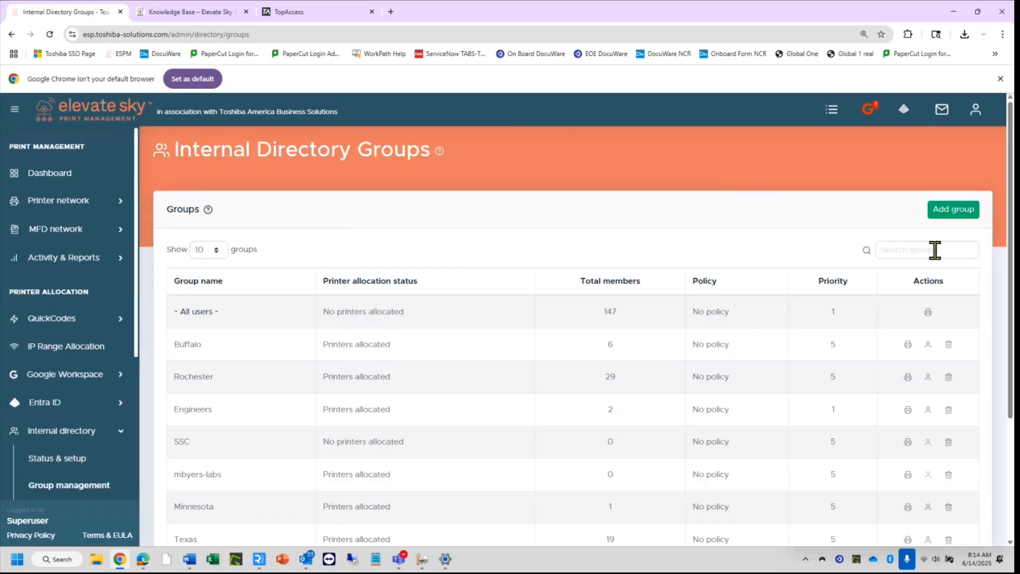
pyautogui.click(932, 248)
pyautogui.write('indy')
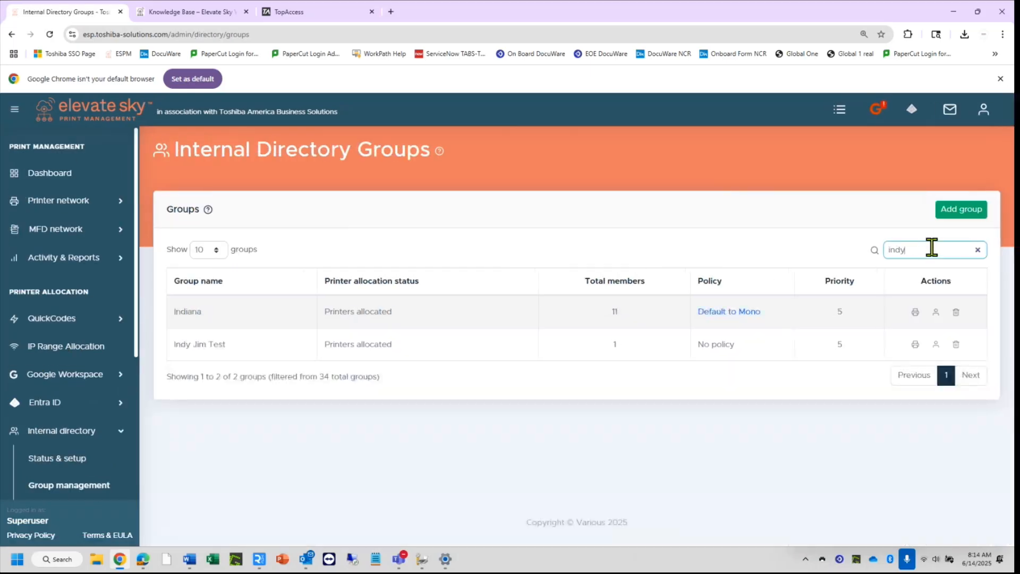
pyautogui.click(915, 312)
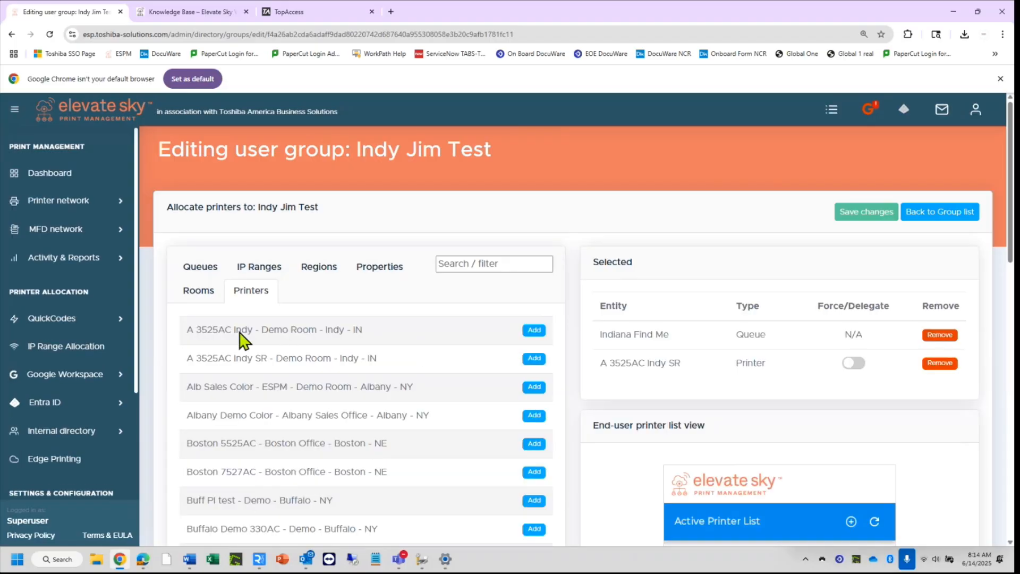
pyautogui.click(536, 332)
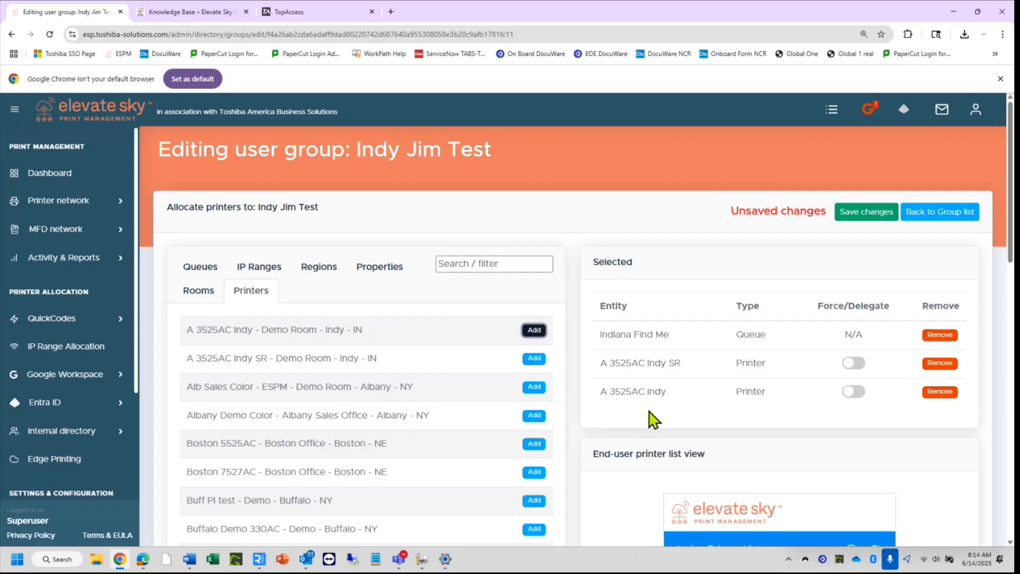
pyautogui.click(871, 216)
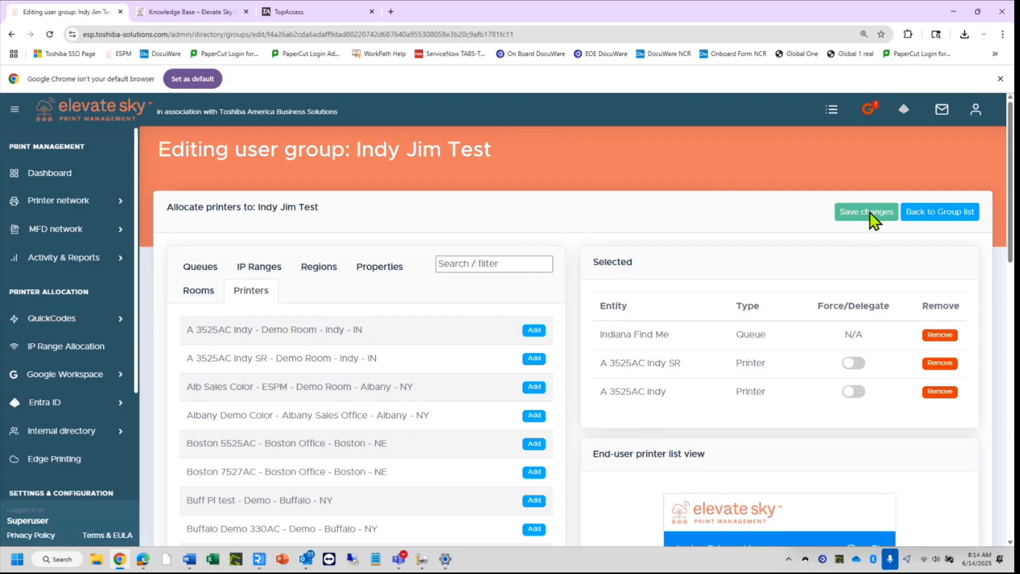
pyautogui.click(805, 559)
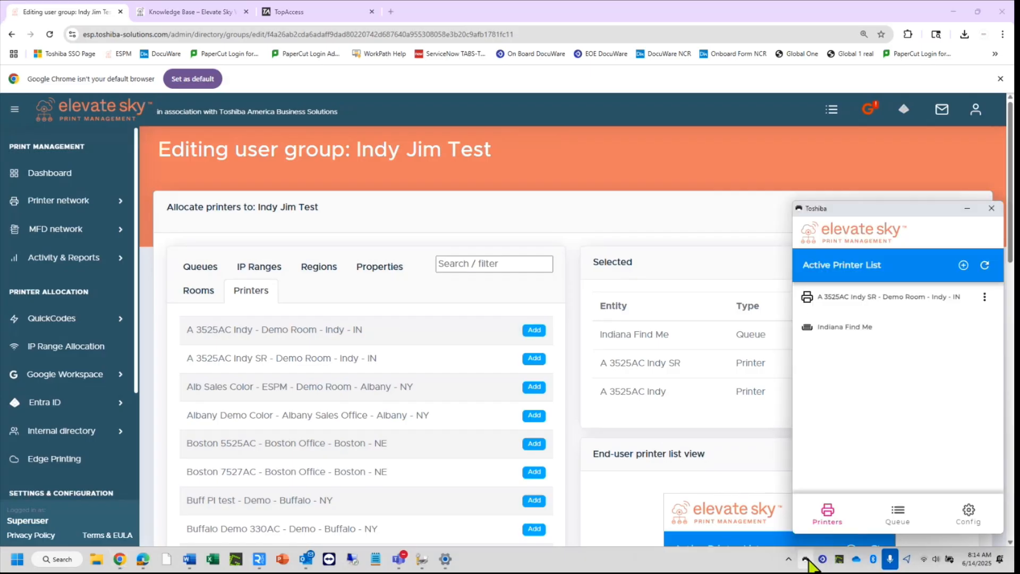
pyautogui.click(984, 268)
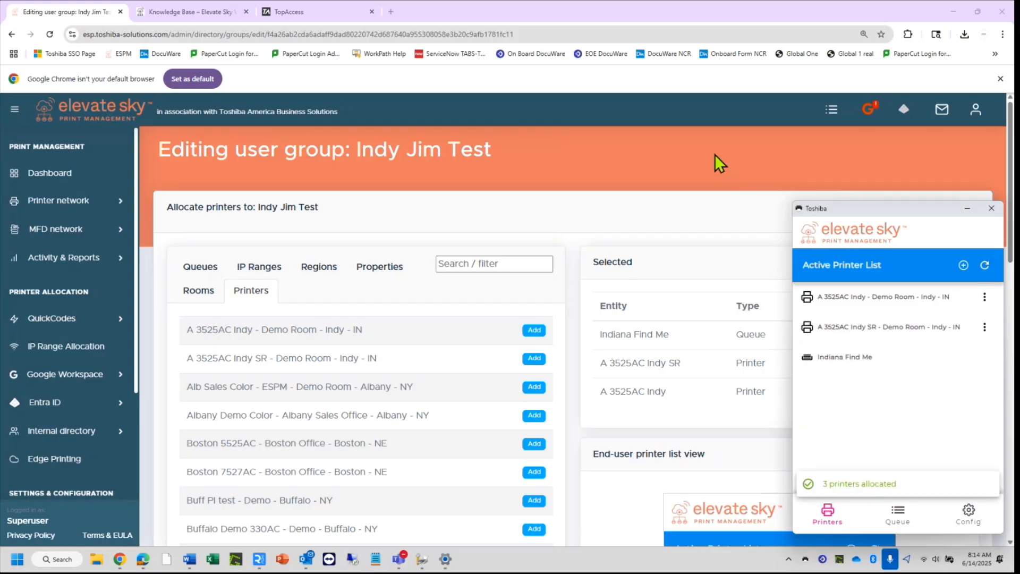
# Print the Printing Options document from Word to A 3525AC Indy SR.
pyautogui.moveTo(189, 560)
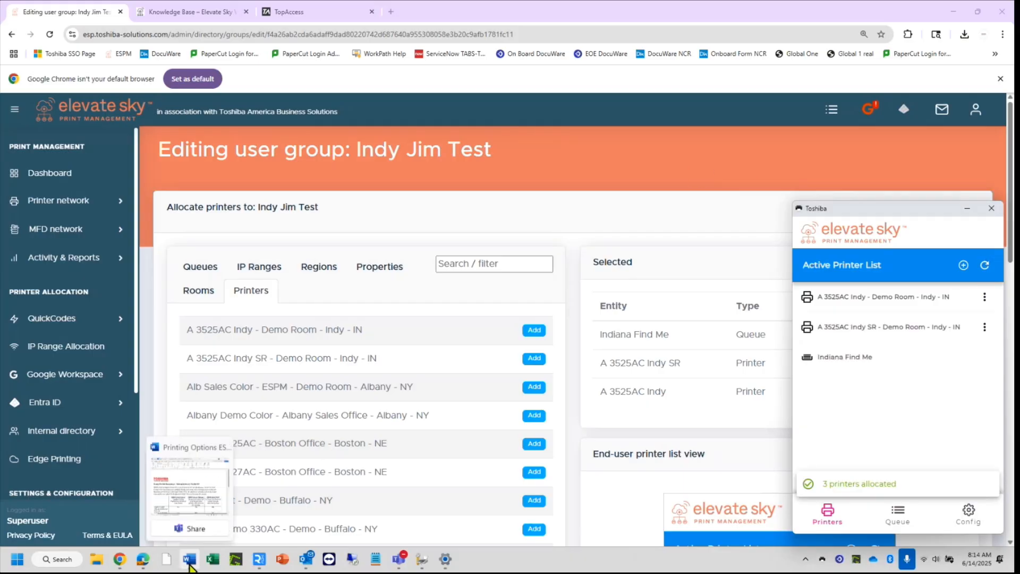
pyautogui.click(194, 502)
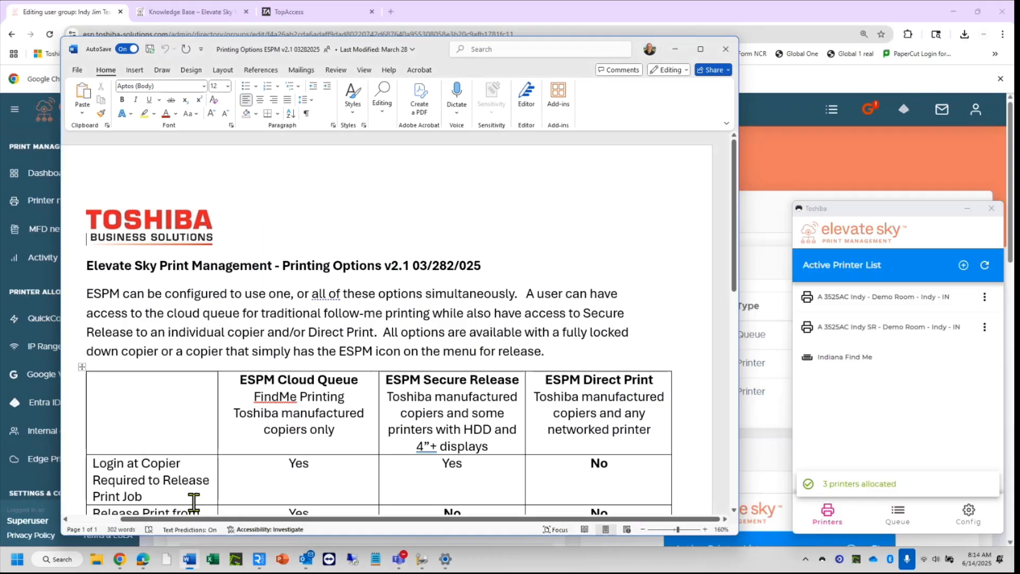
pyautogui.click(77, 70)
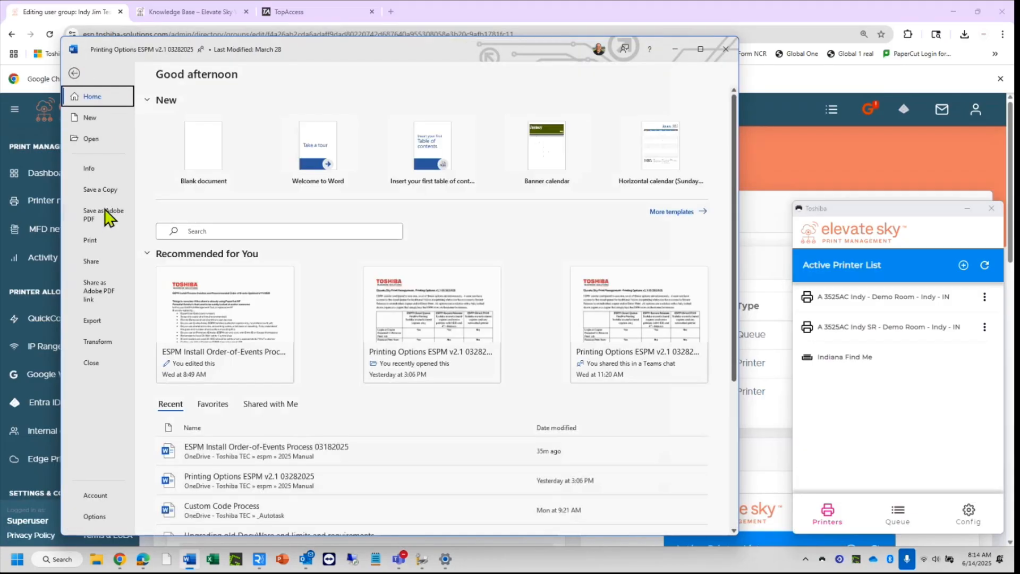
pyautogui.click(91, 240)
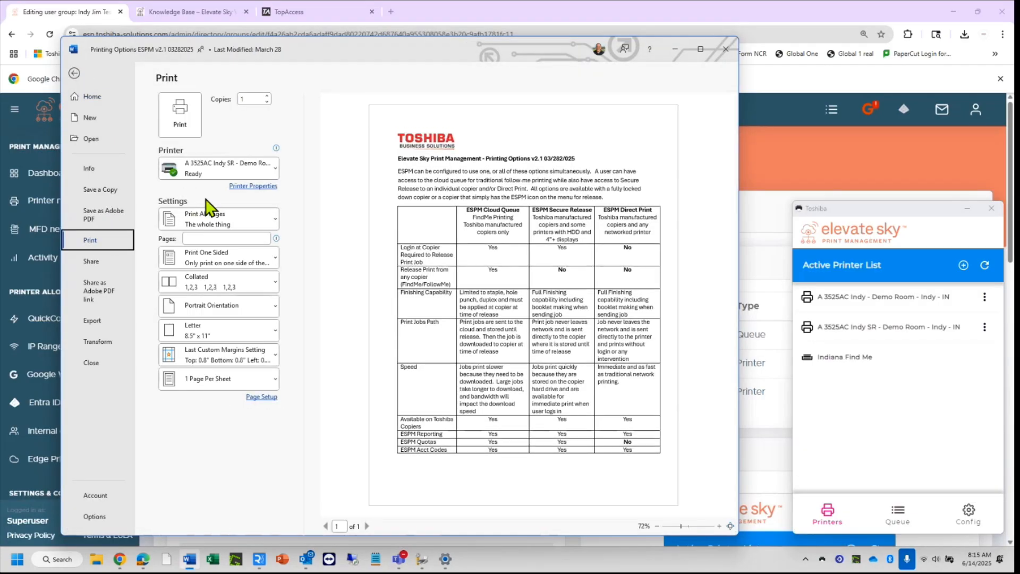
pyautogui.click(180, 114)
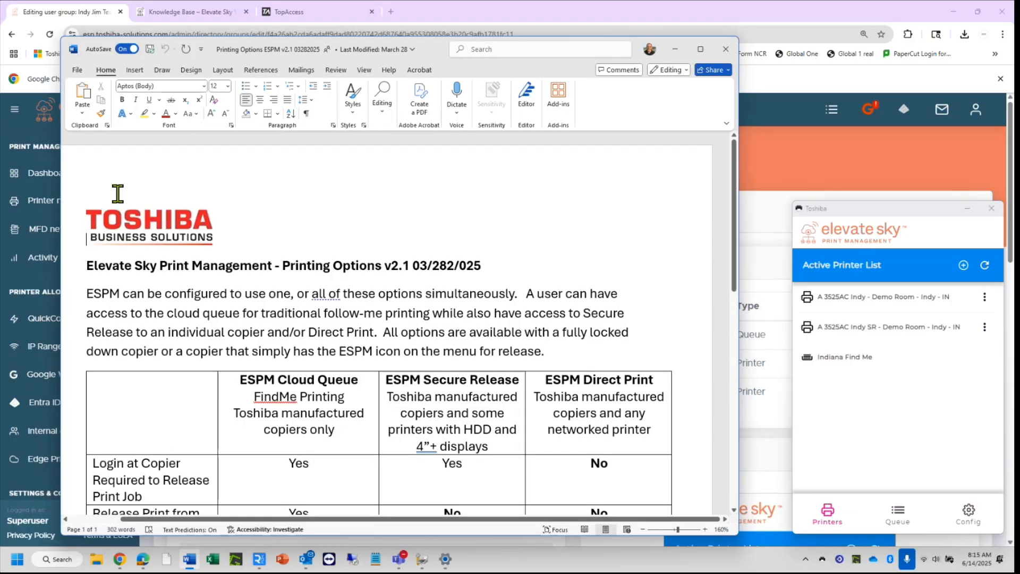
# Print the same document again, this time to the A 3525AC Indy printer.
pyautogui.click(79, 72)
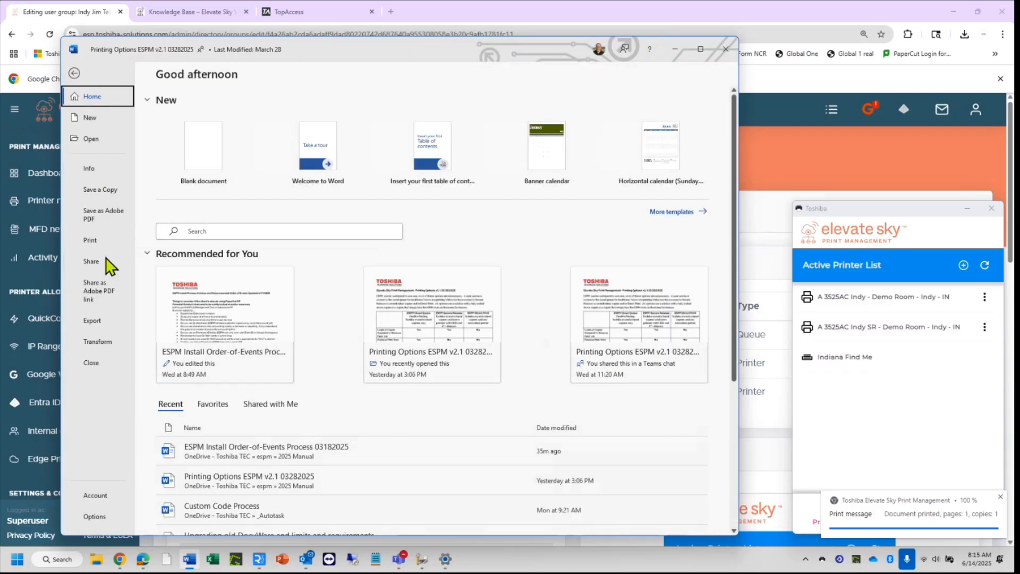
pyautogui.click(88, 241)
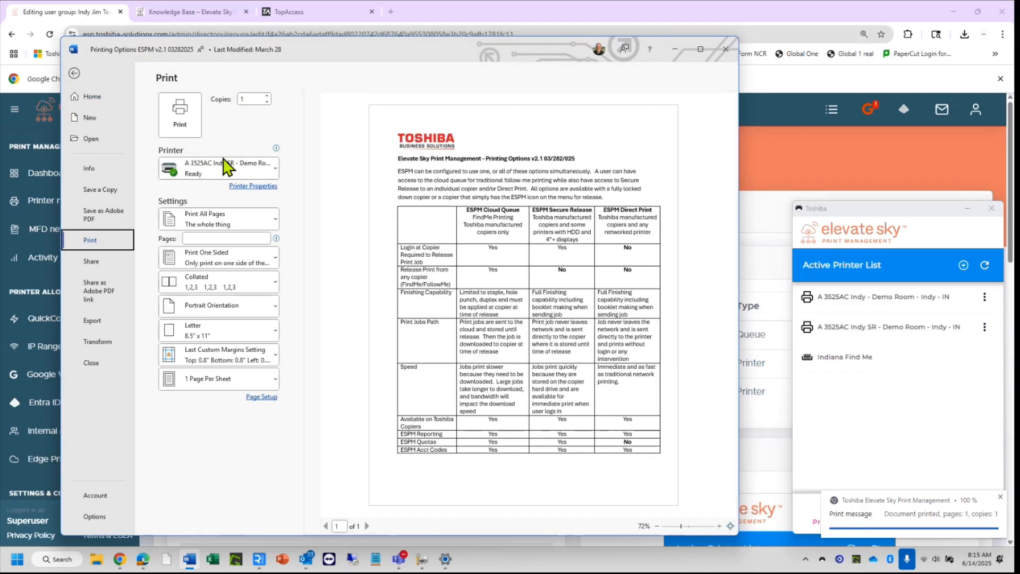
pyautogui.click(223, 167)
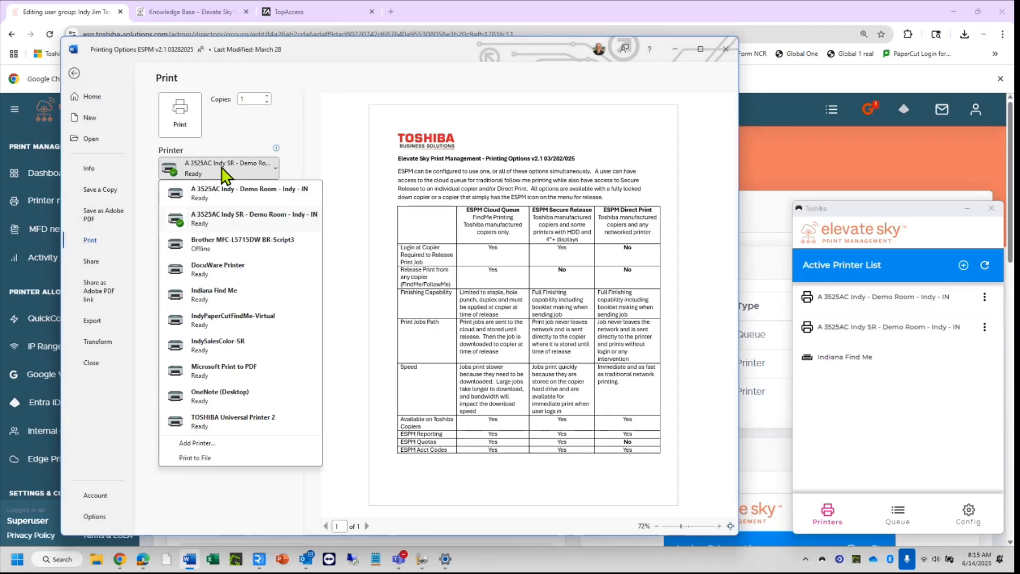
pyautogui.click(261, 194)
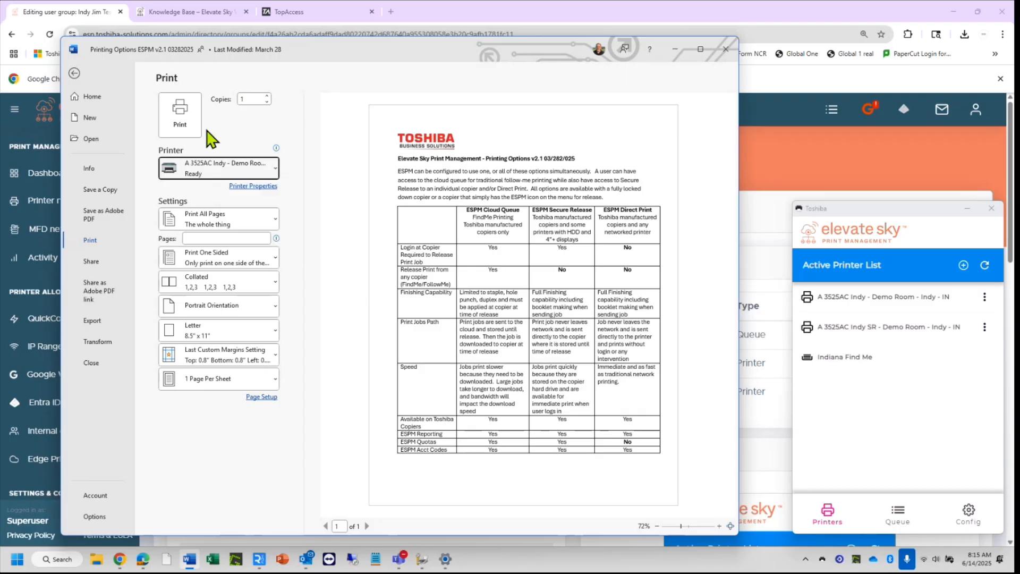
pyautogui.click(180, 108)
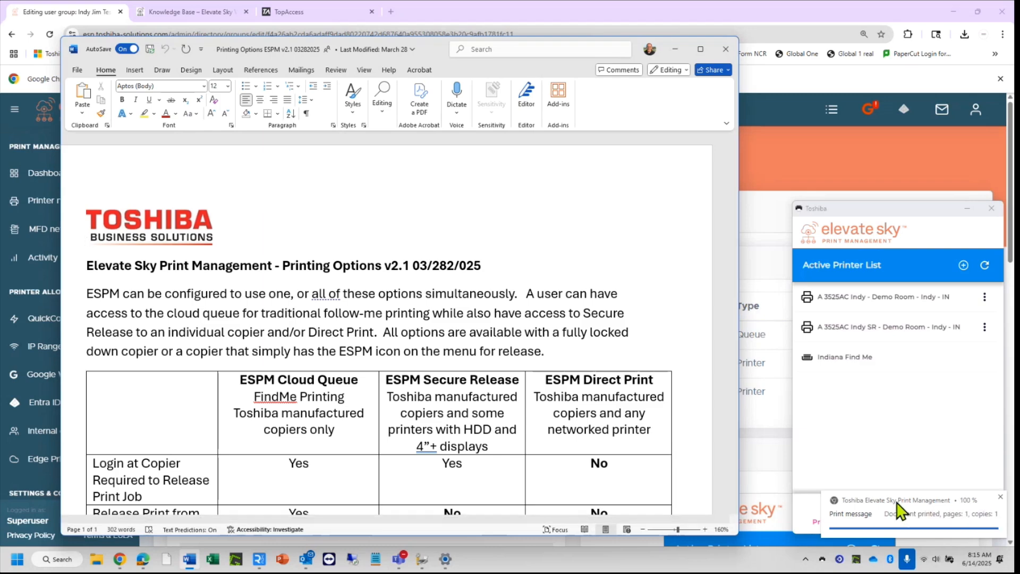
pyautogui.click(47, 263)
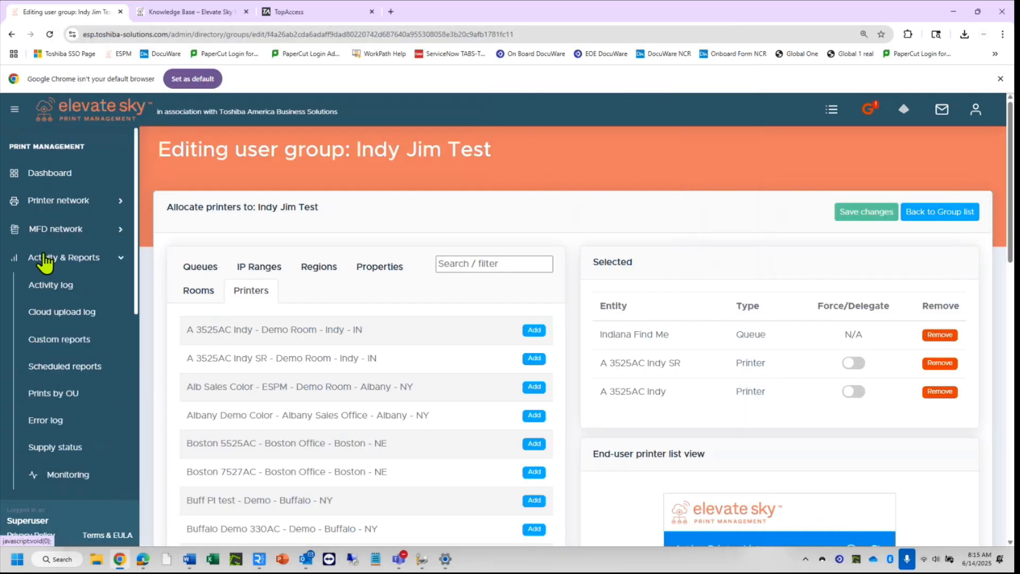
# Check the Activity log for both 8:15 AM Indy prints, then bring the RealVNC MFD view forward.
pyautogui.click(49, 286)
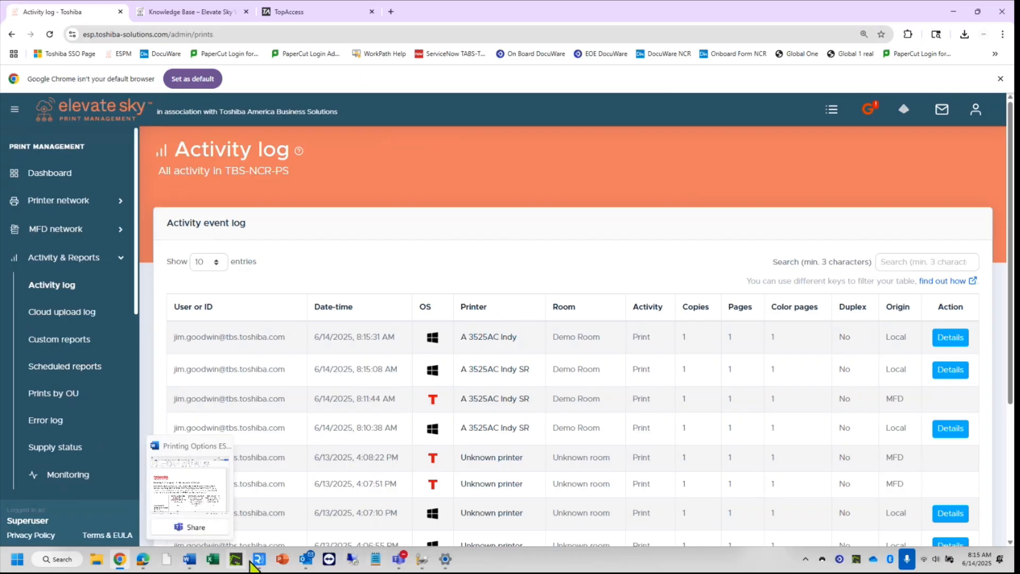
pyautogui.moveTo(260, 564)
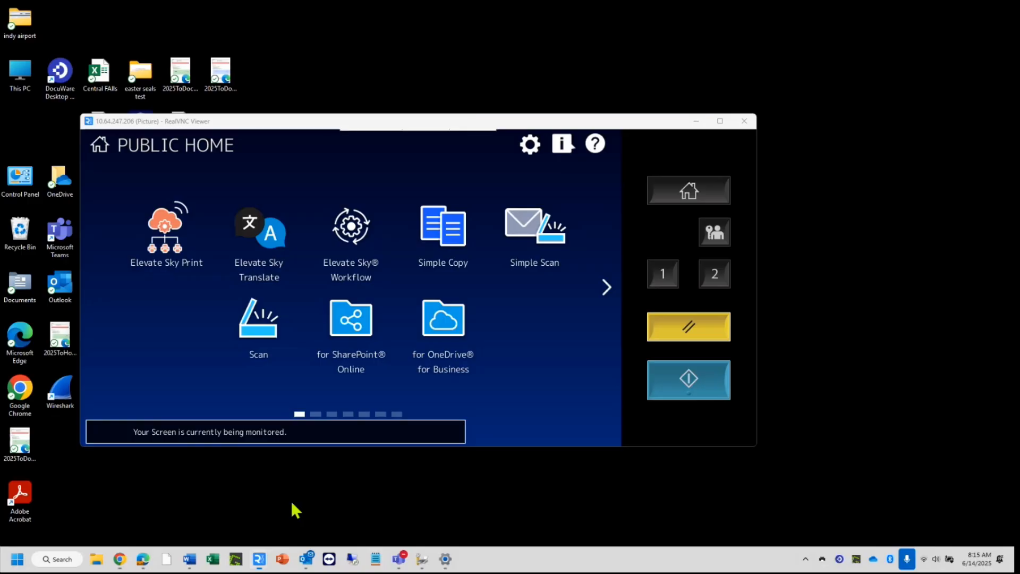
pyautogui.click(290, 500)
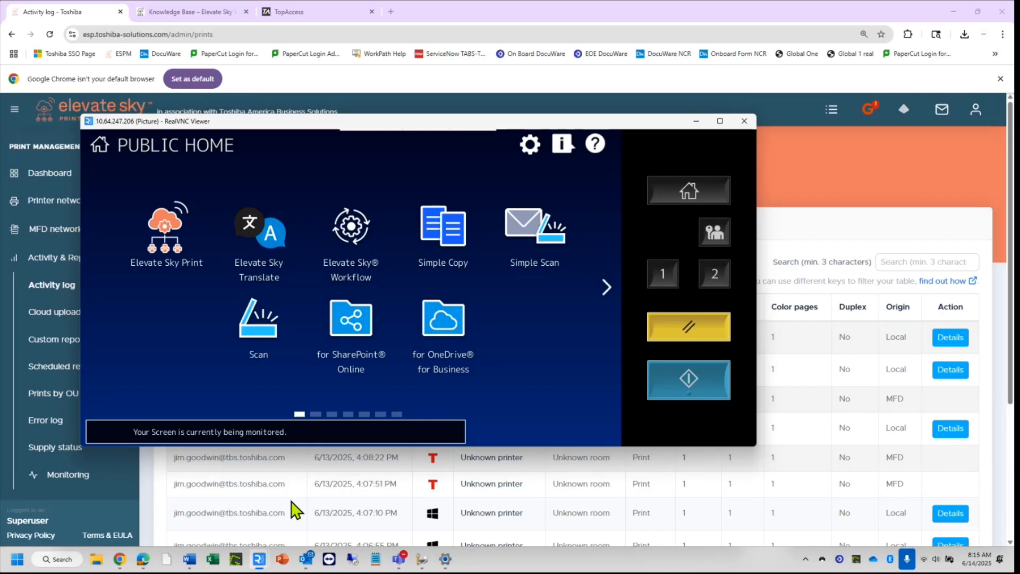
# Release the held 8:15:08 Word job through Elevate Sky Print on the MFD, then close RealVNC.
pyautogui.click(175, 244)
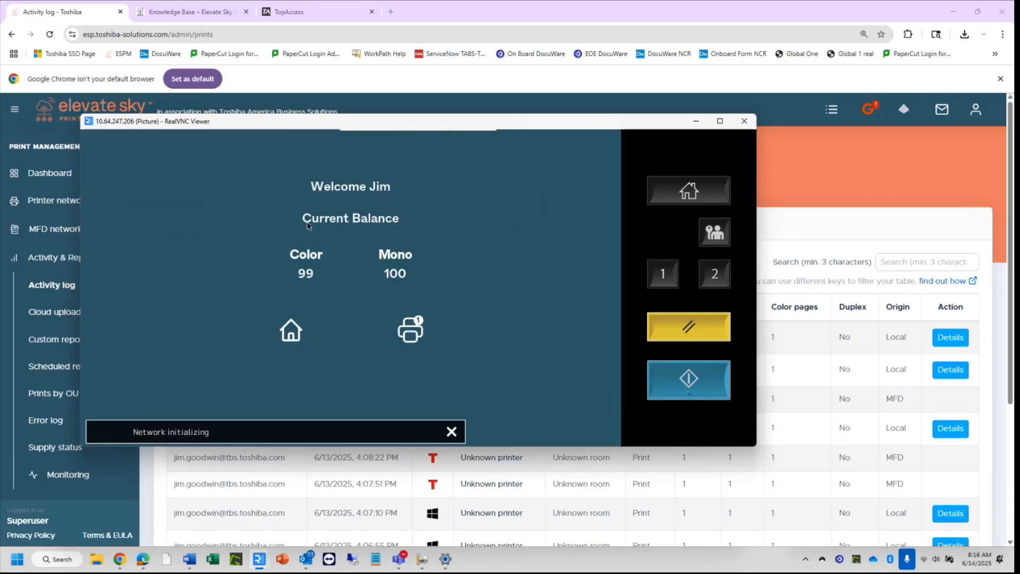
pyautogui.click(420, 328)
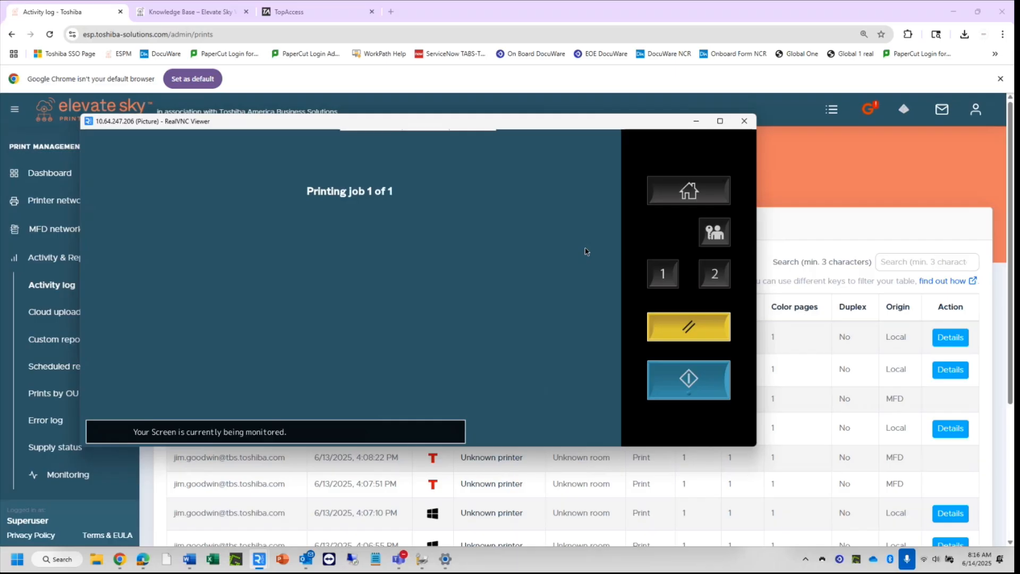
pyautogui.click(845, 188)
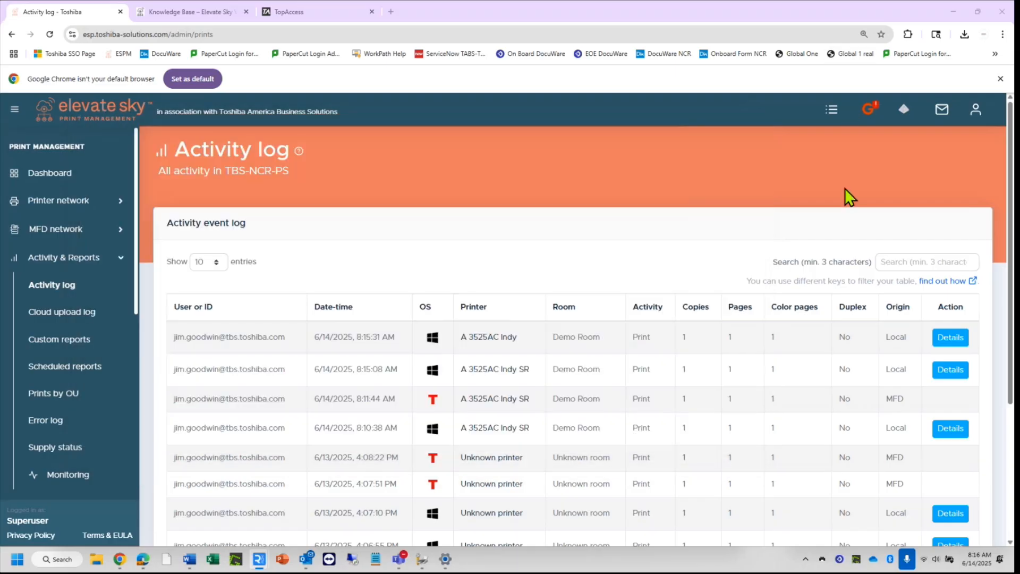
# Reload the Activity log to find the new 8:15:57 AM MFD release on A 3525AC Indy SR.
pyautogui.click(39, 290)
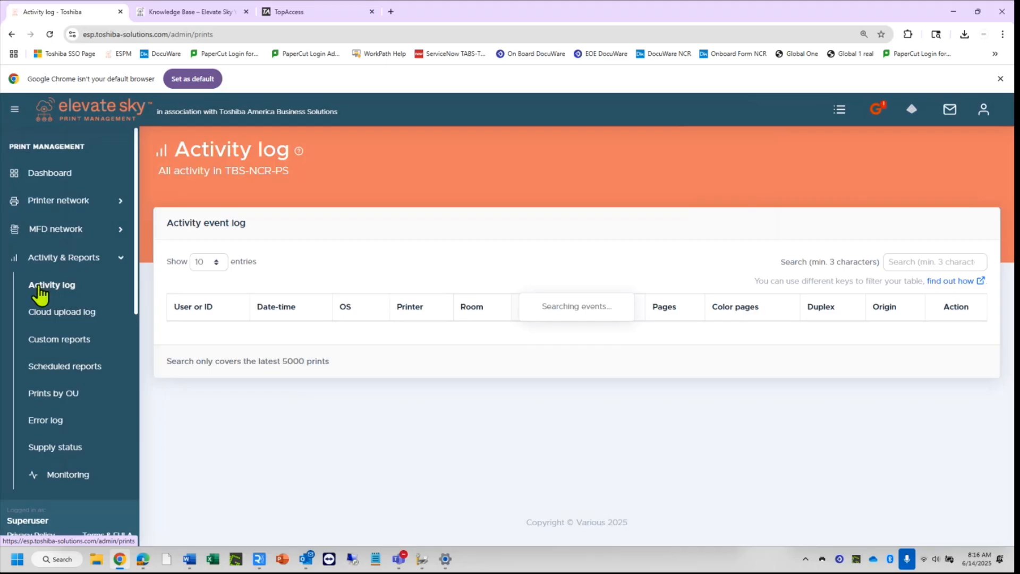